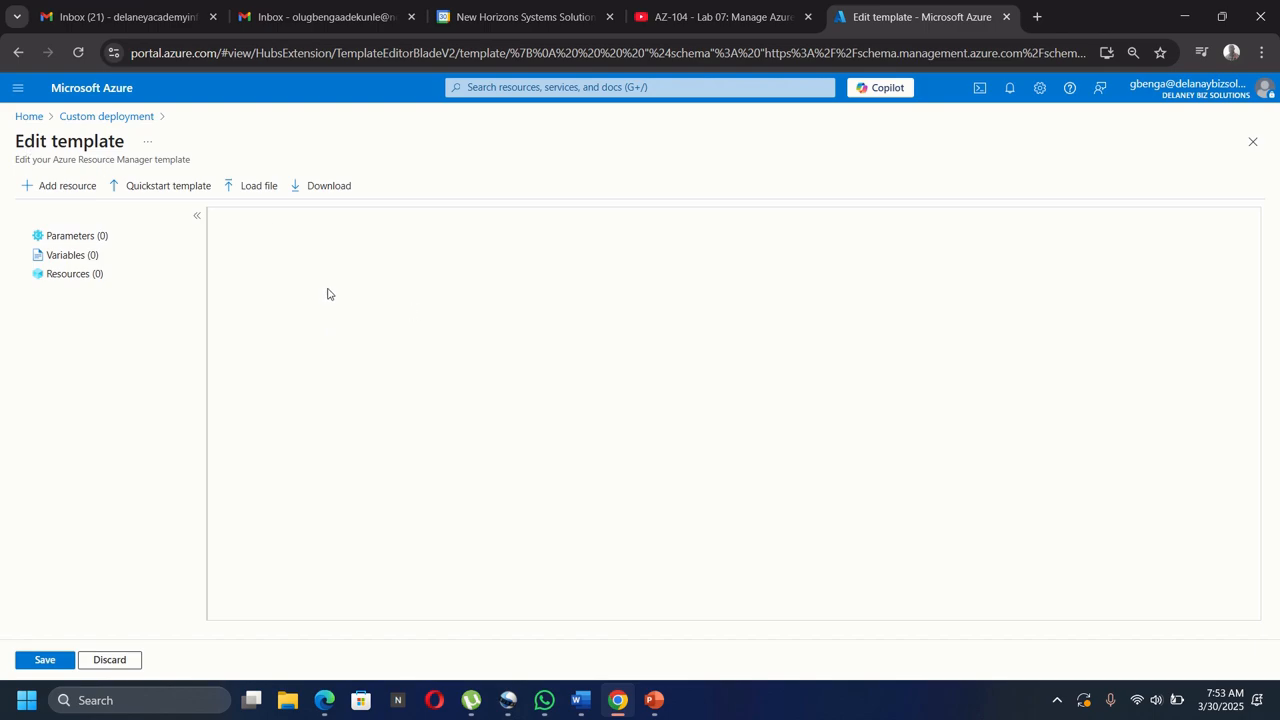
Load az104-11-vm-template from the Allfiles\Labs\11 folder into the template editor.
left_click(253, 189)
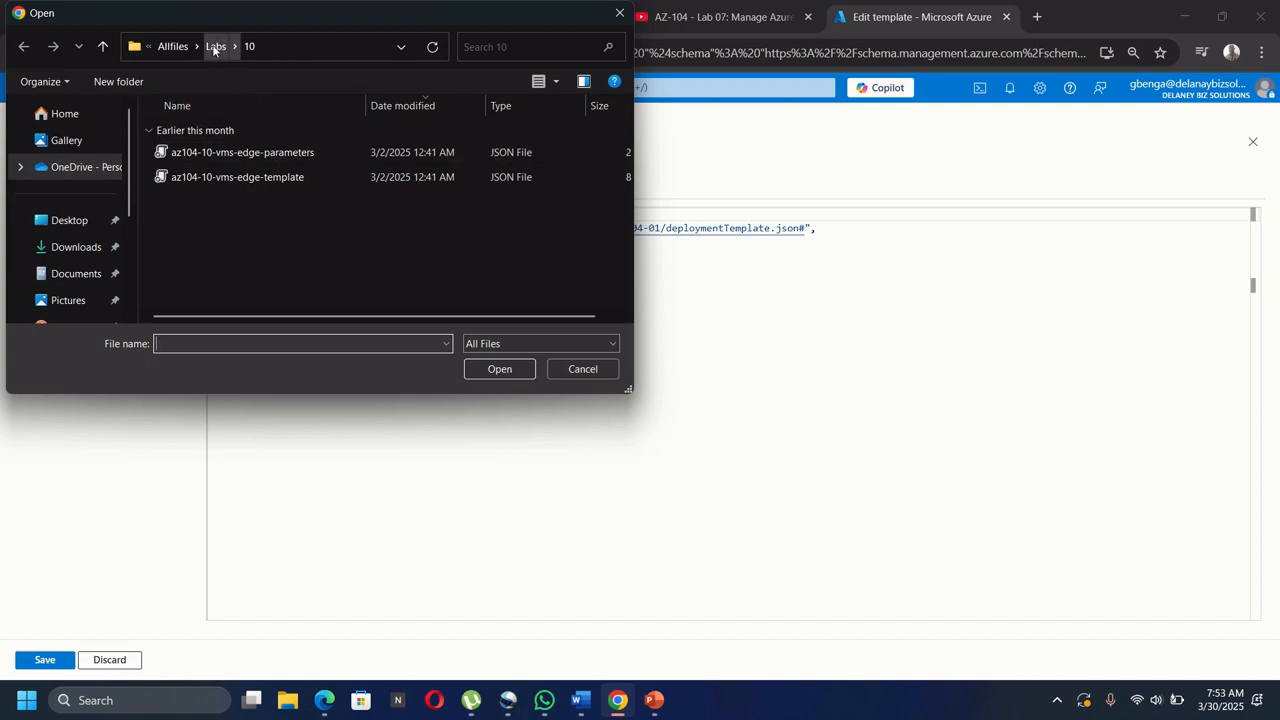
left_click(215, 46)
double_click(196, 275)
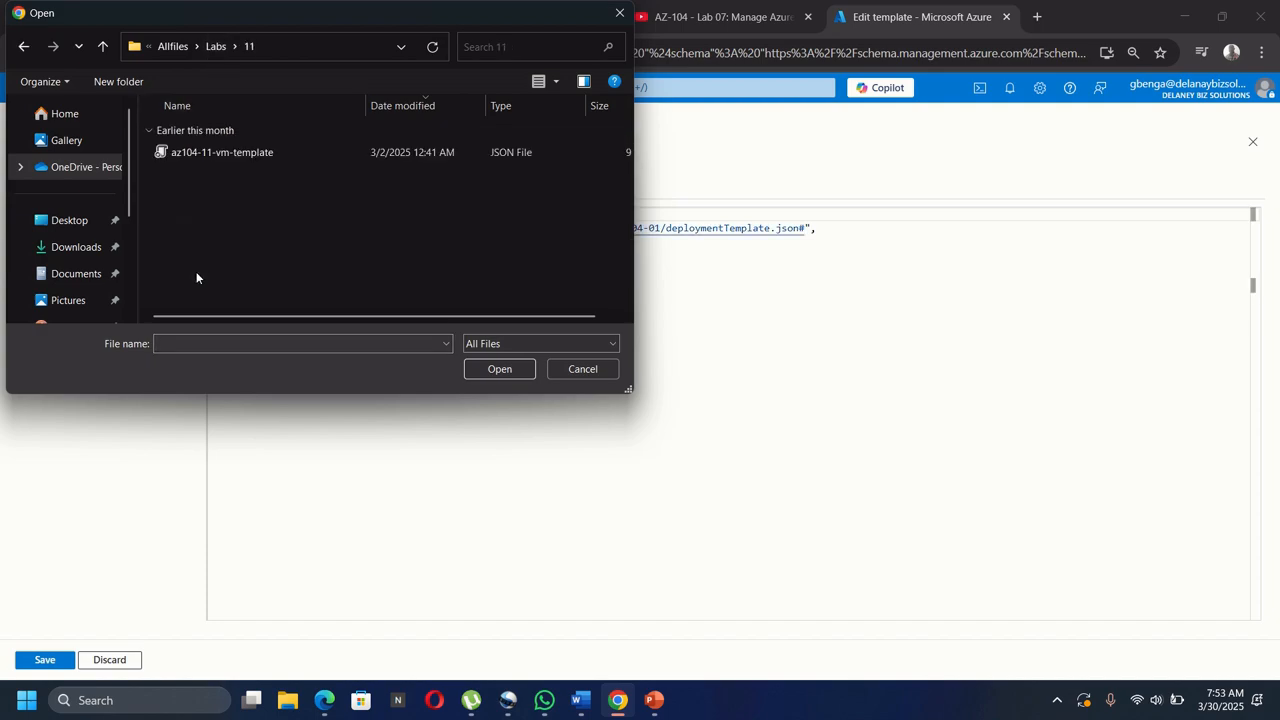
double_click(276, 152)
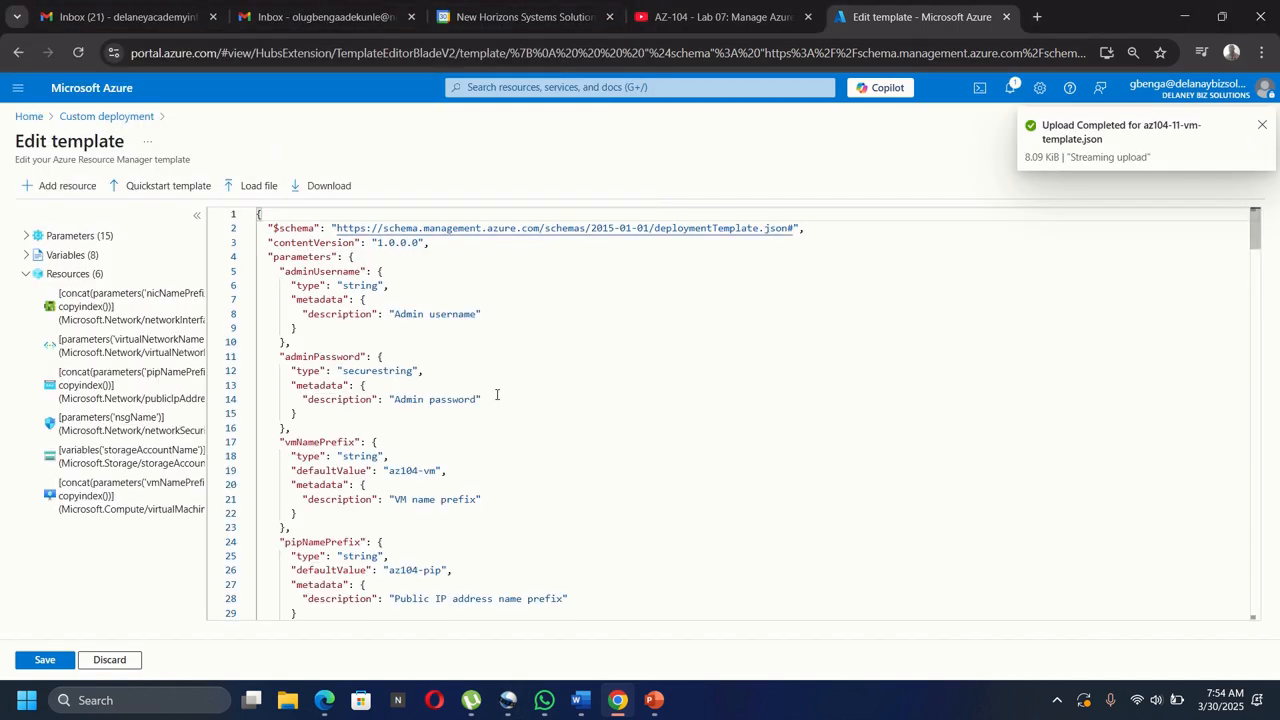
left_click(568, 452)
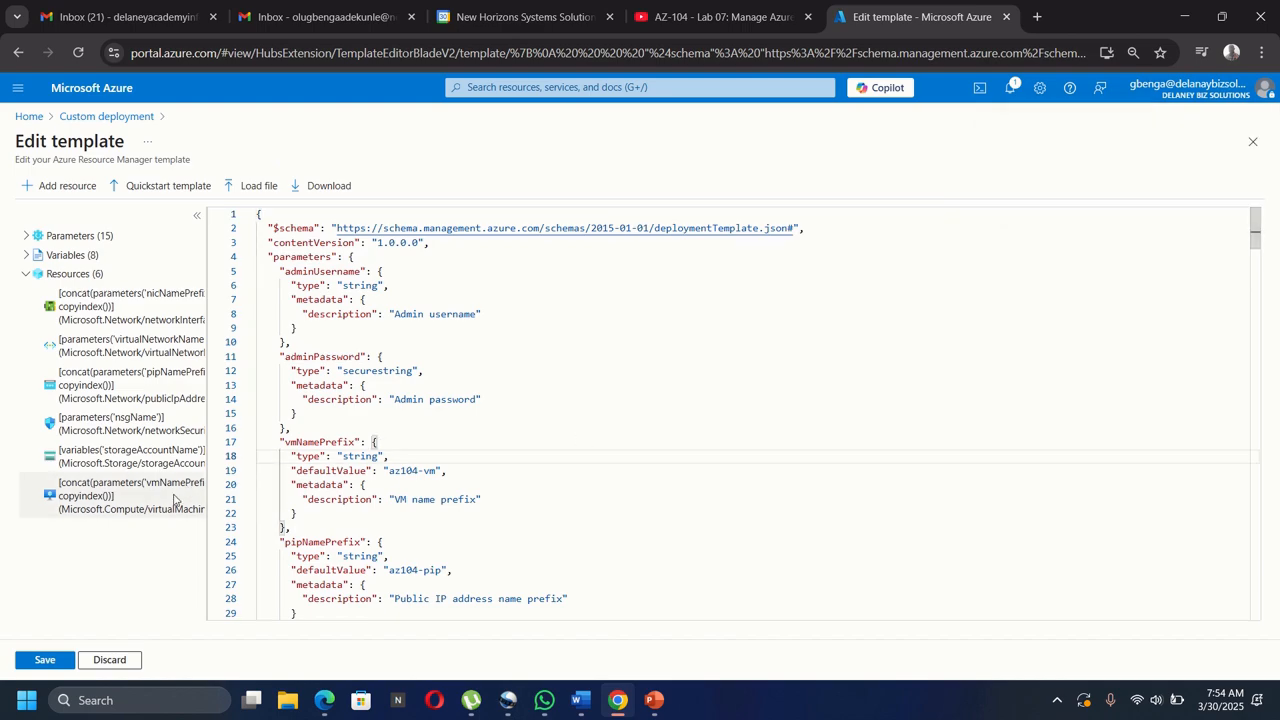
Save the template and create a new resource group named az104-rg11.
left_click(42, 660)
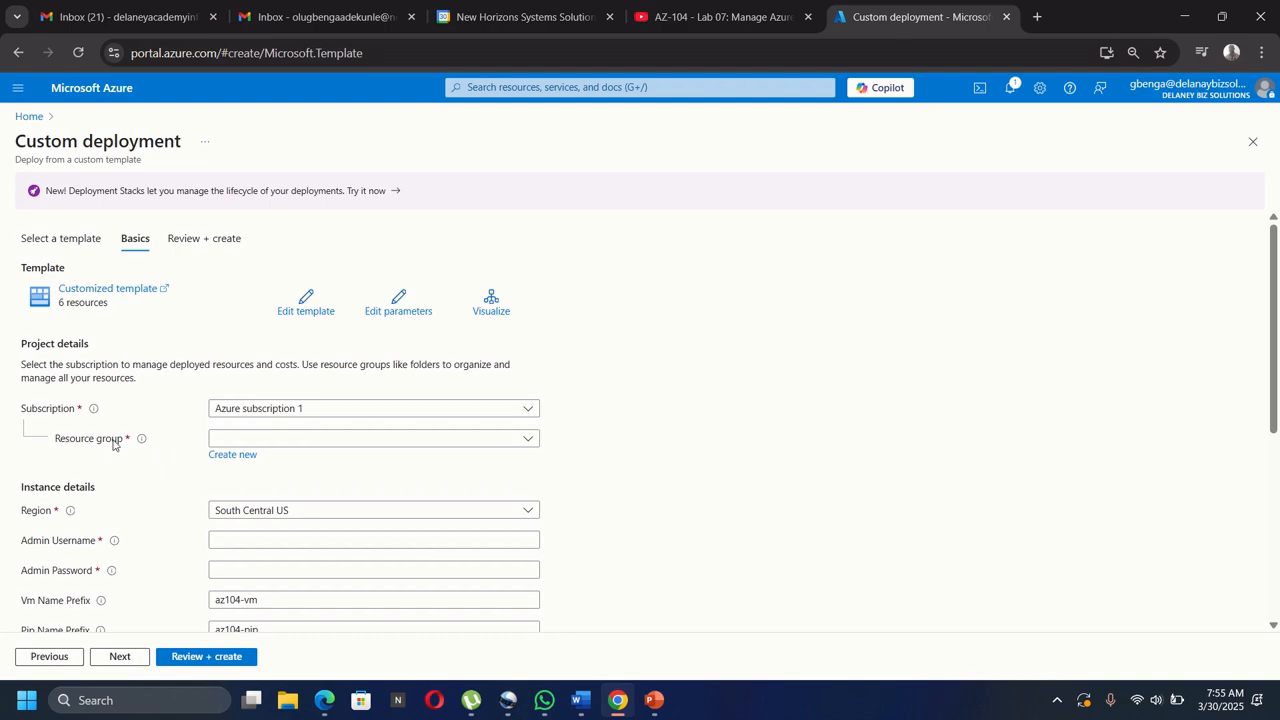
left_click(323, 442)
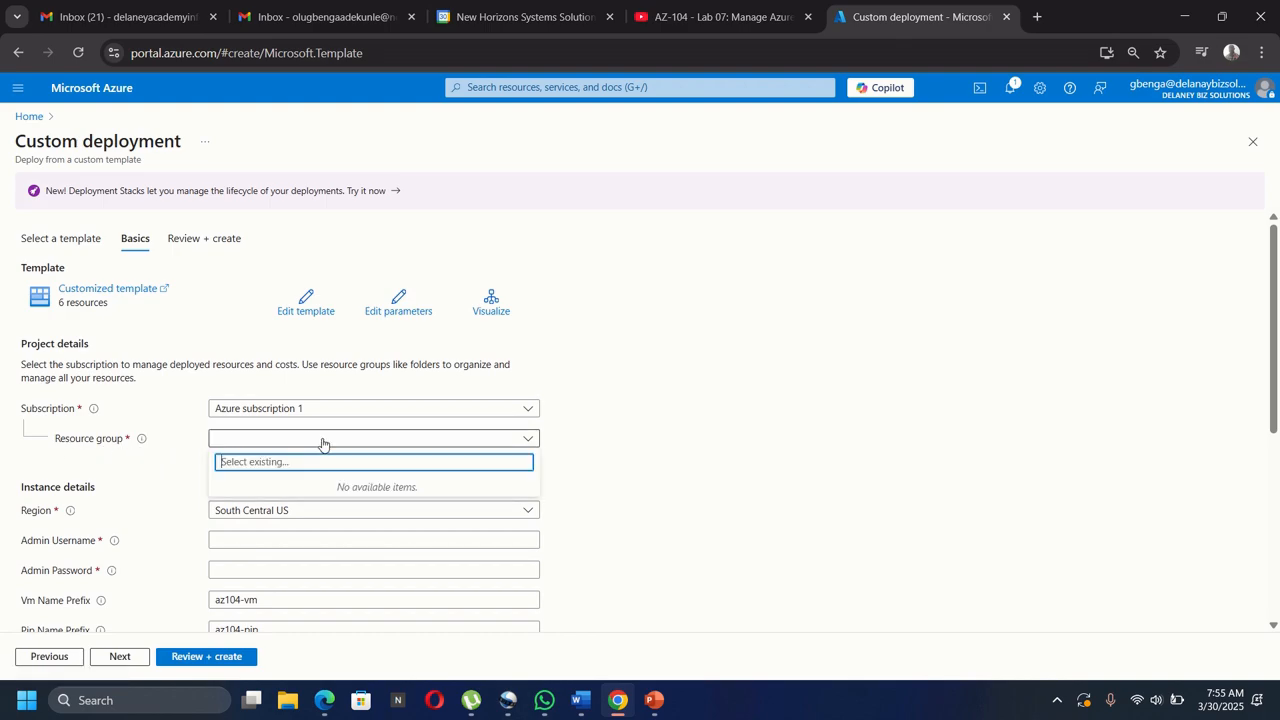
left_click(323, 442)
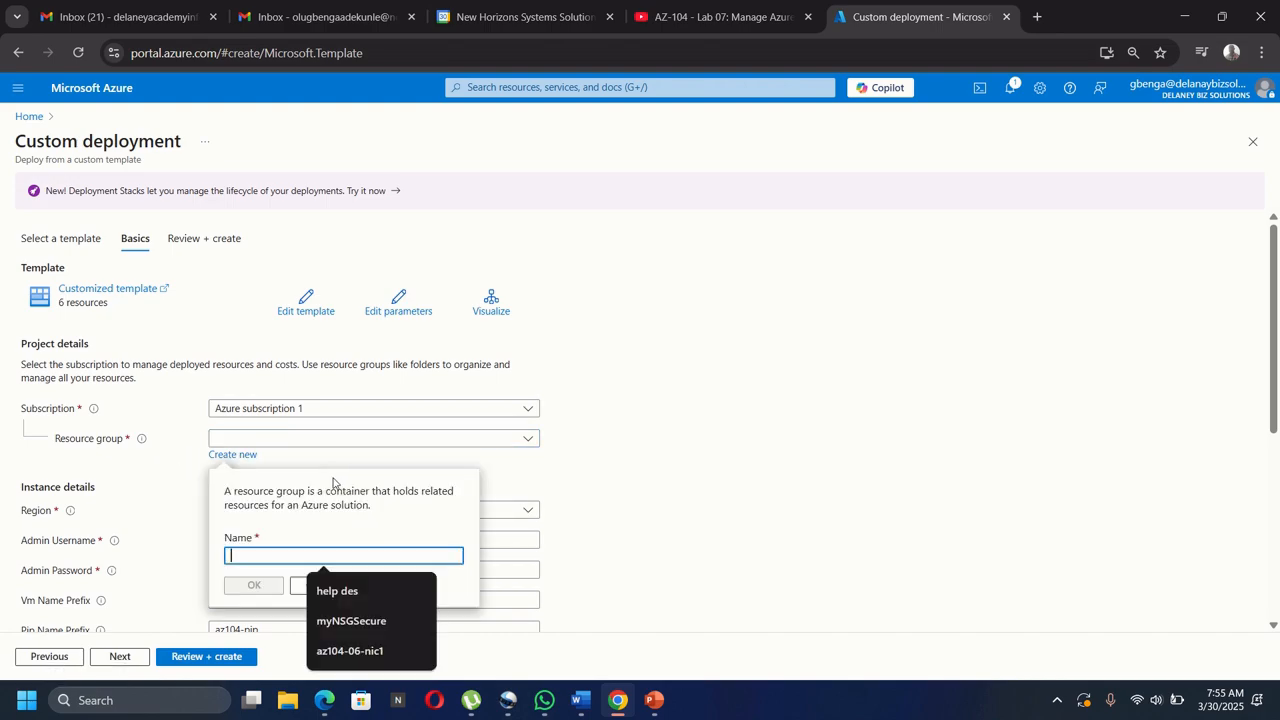
type("a")
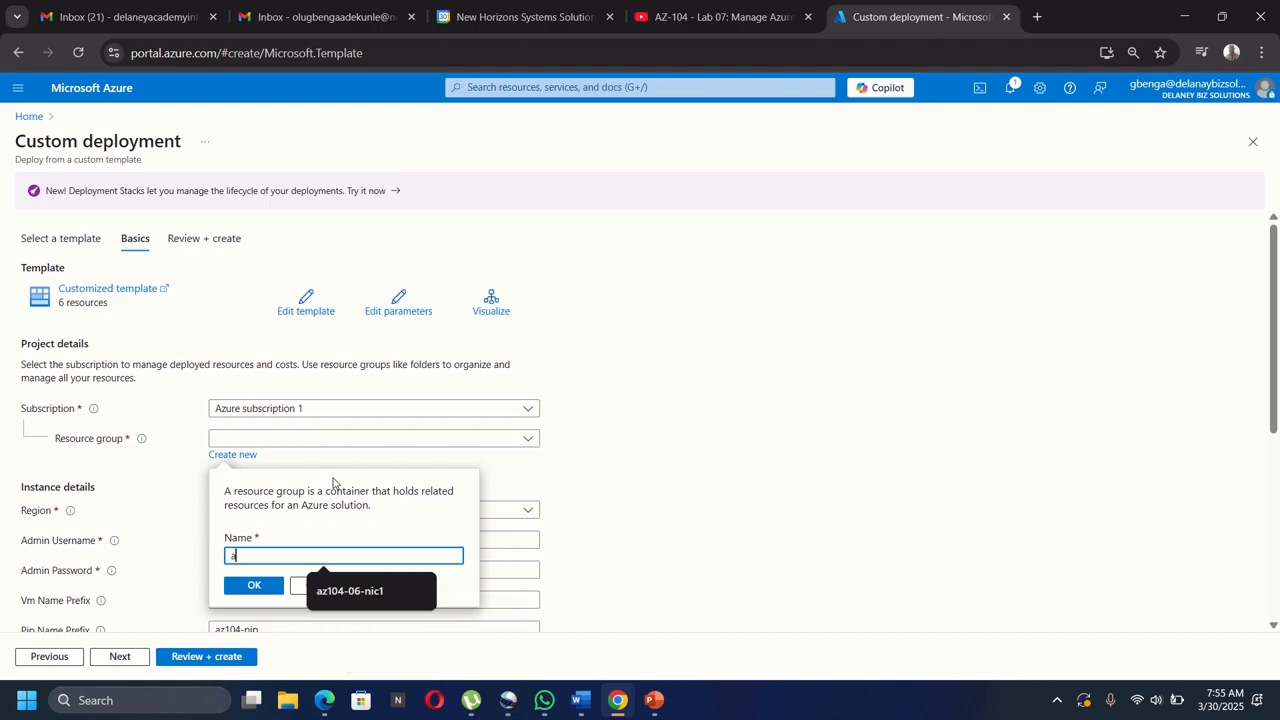
type("z-1")
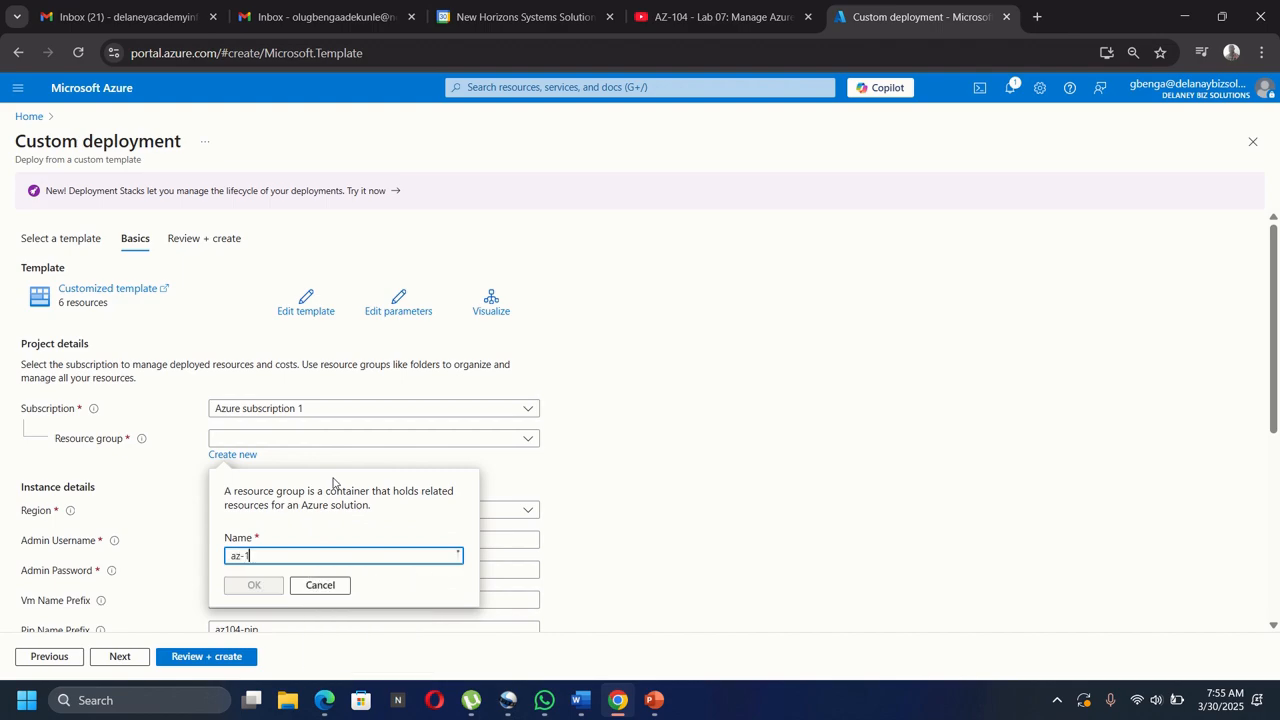
type("0")
key("BackSpace")
key("BackSpace")
key("BackSpace")
type("10")
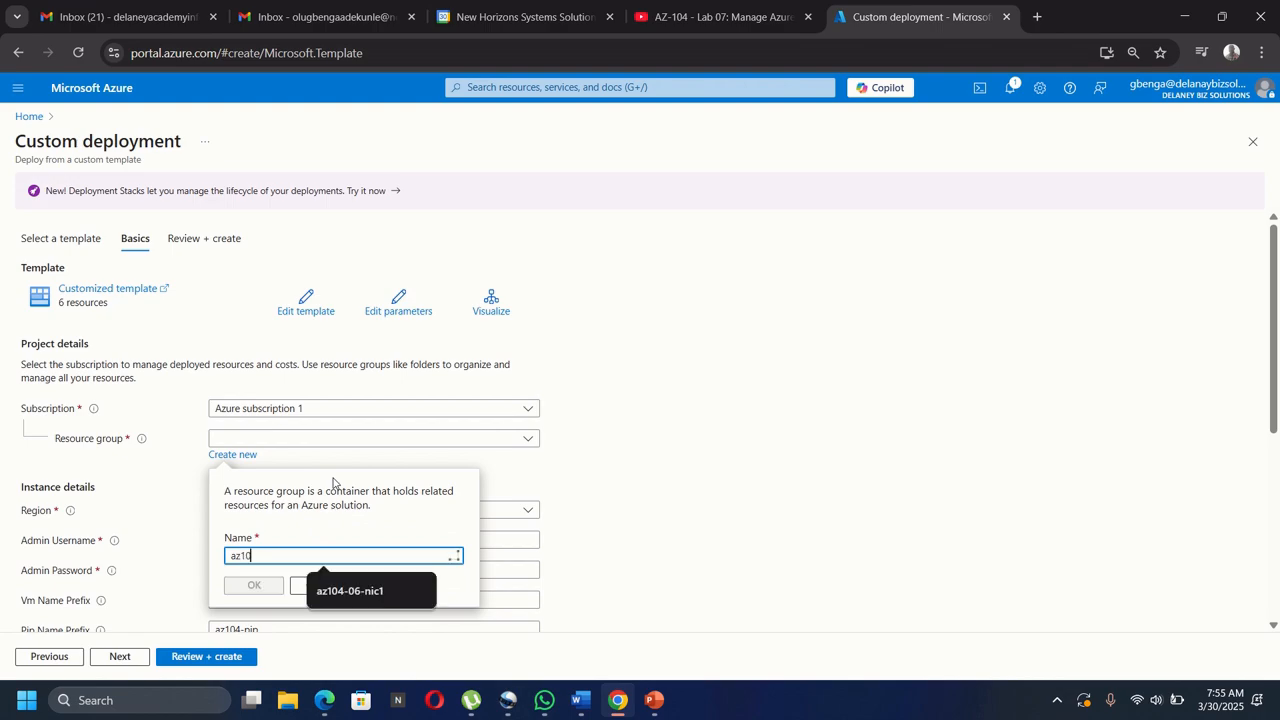
type("4")
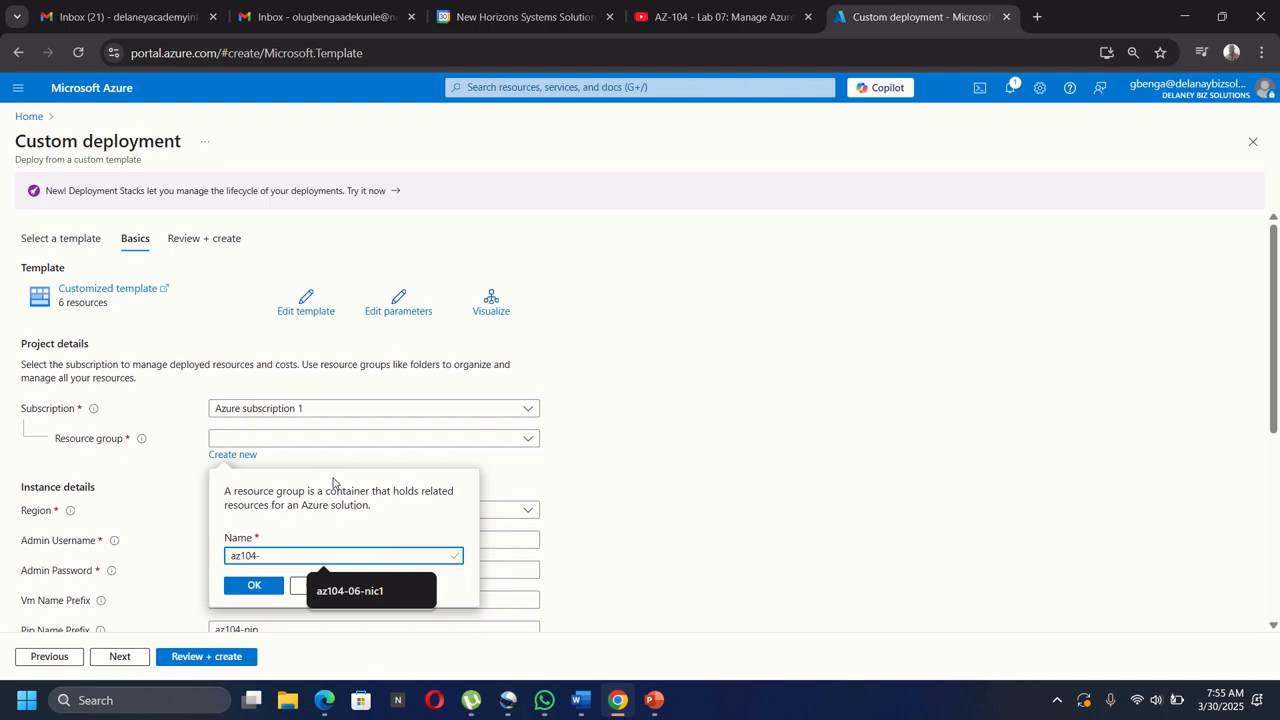
type("-rg11")
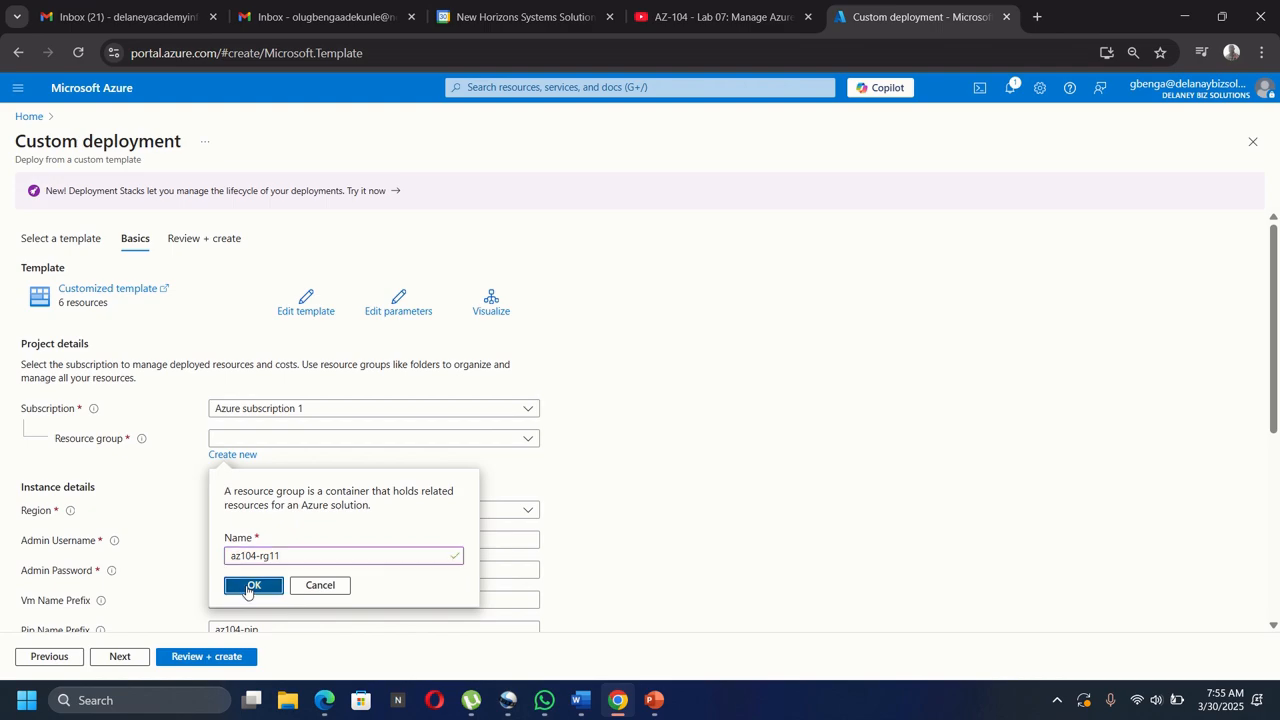
left_click(249, 587)
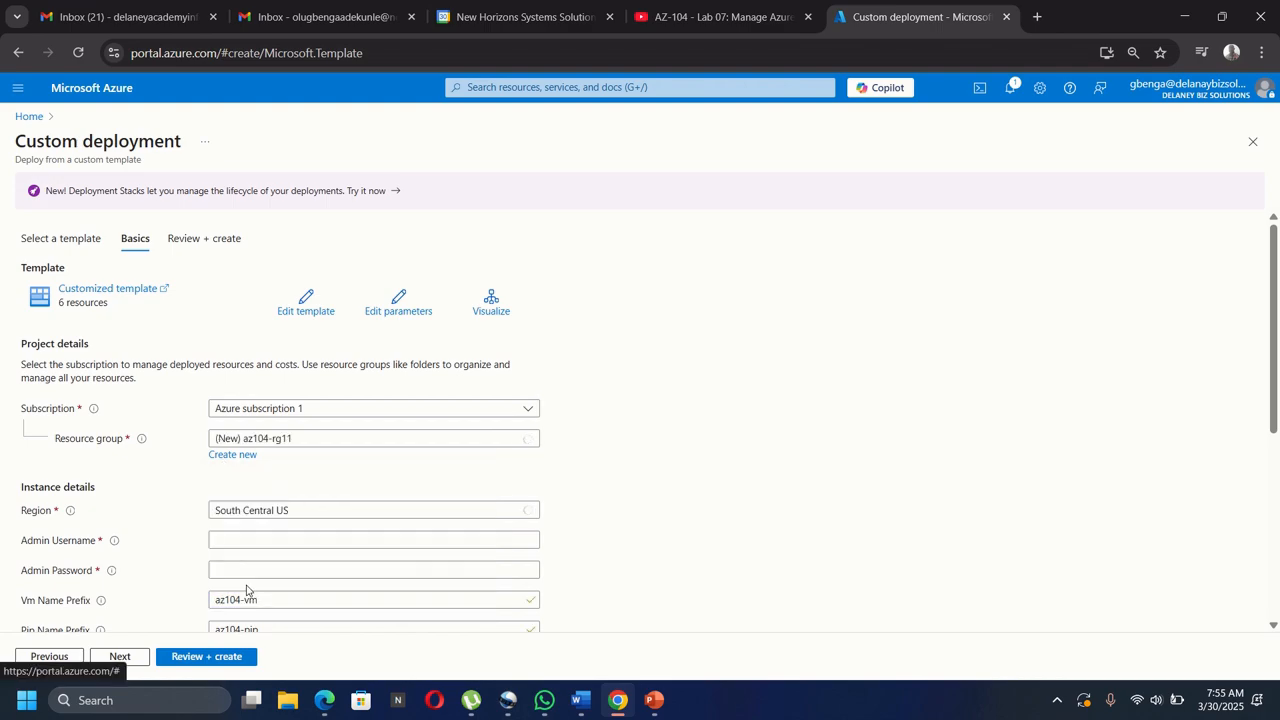
Set the deployment region to East US.
mouse_move(72, 514)
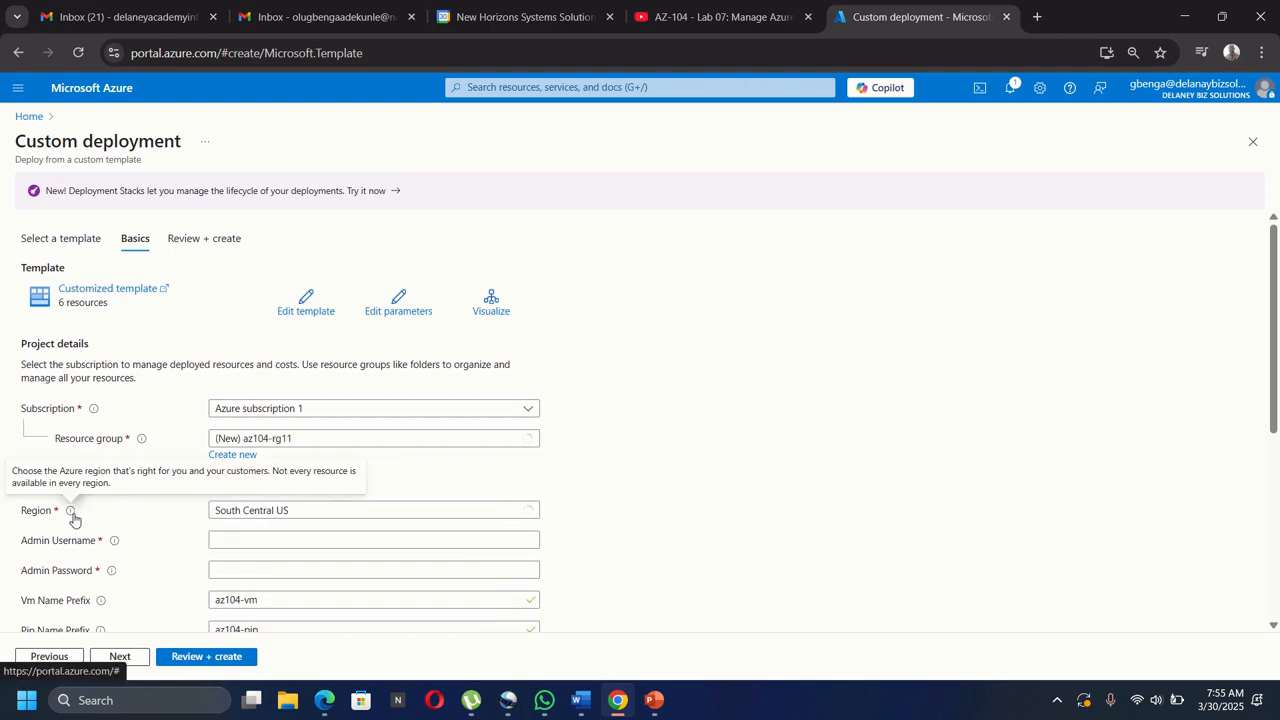
left_click(265, 510)
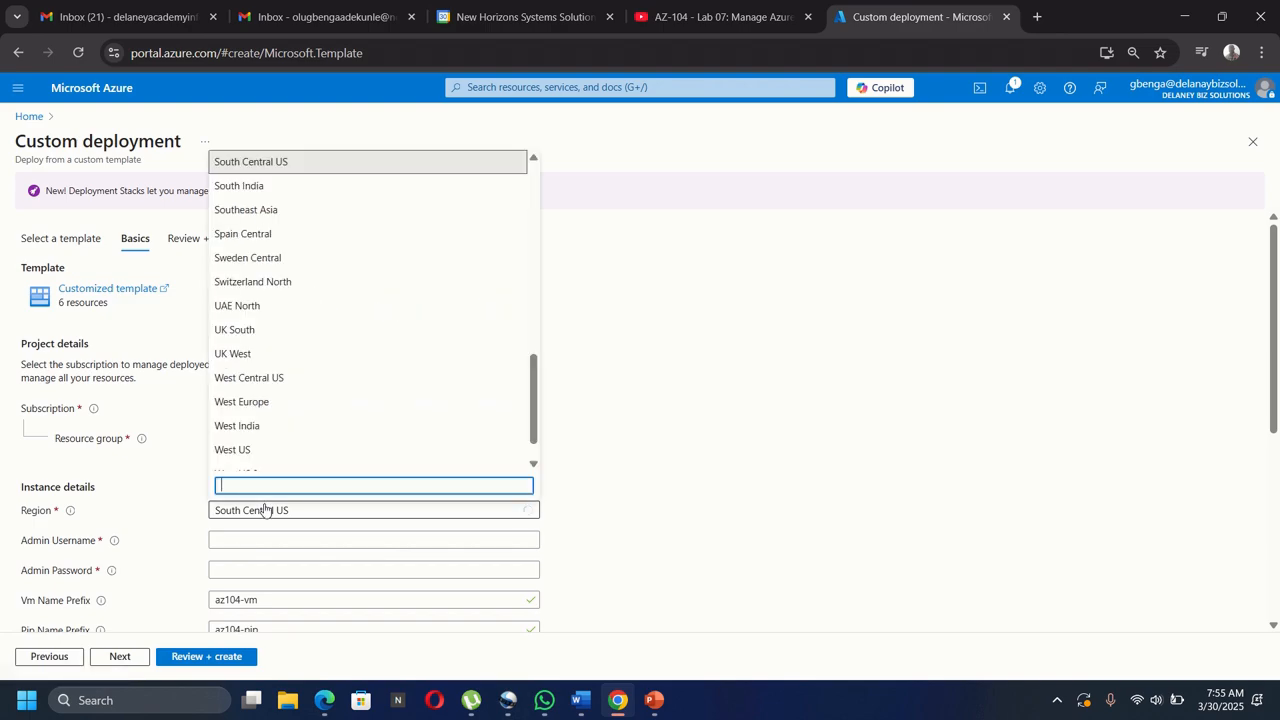
type("eas")
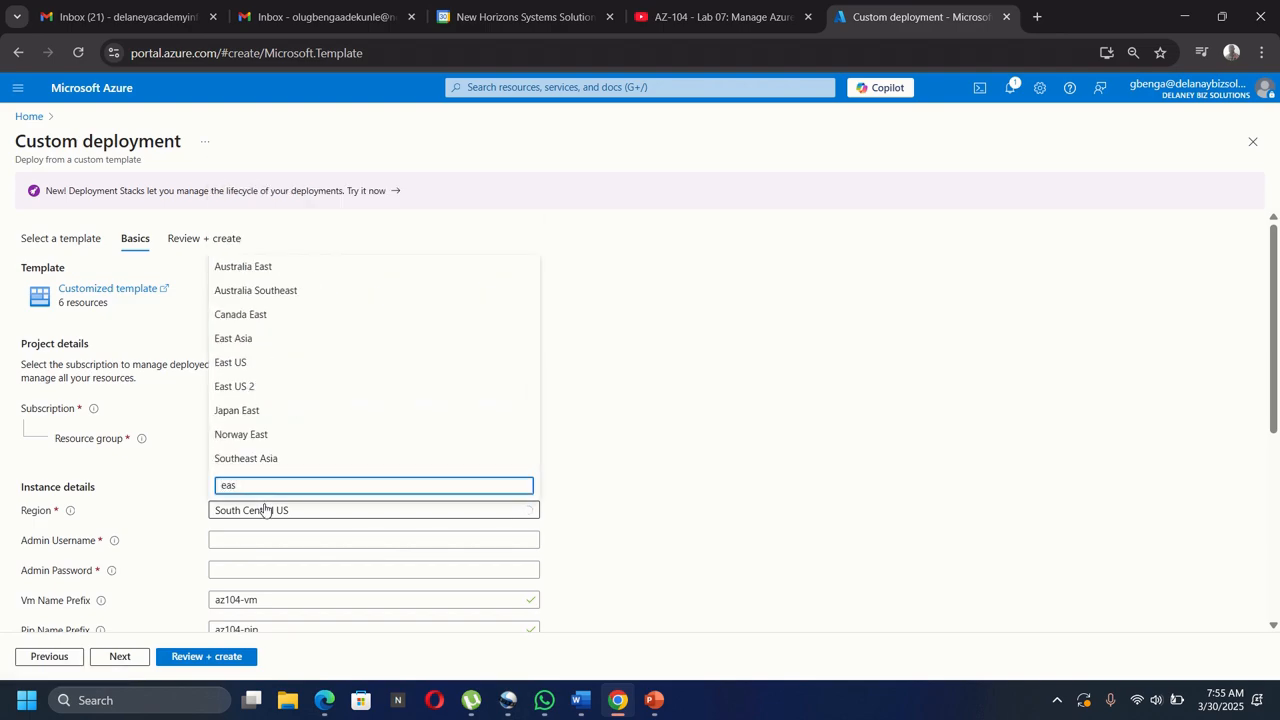
double_click(266, 364)
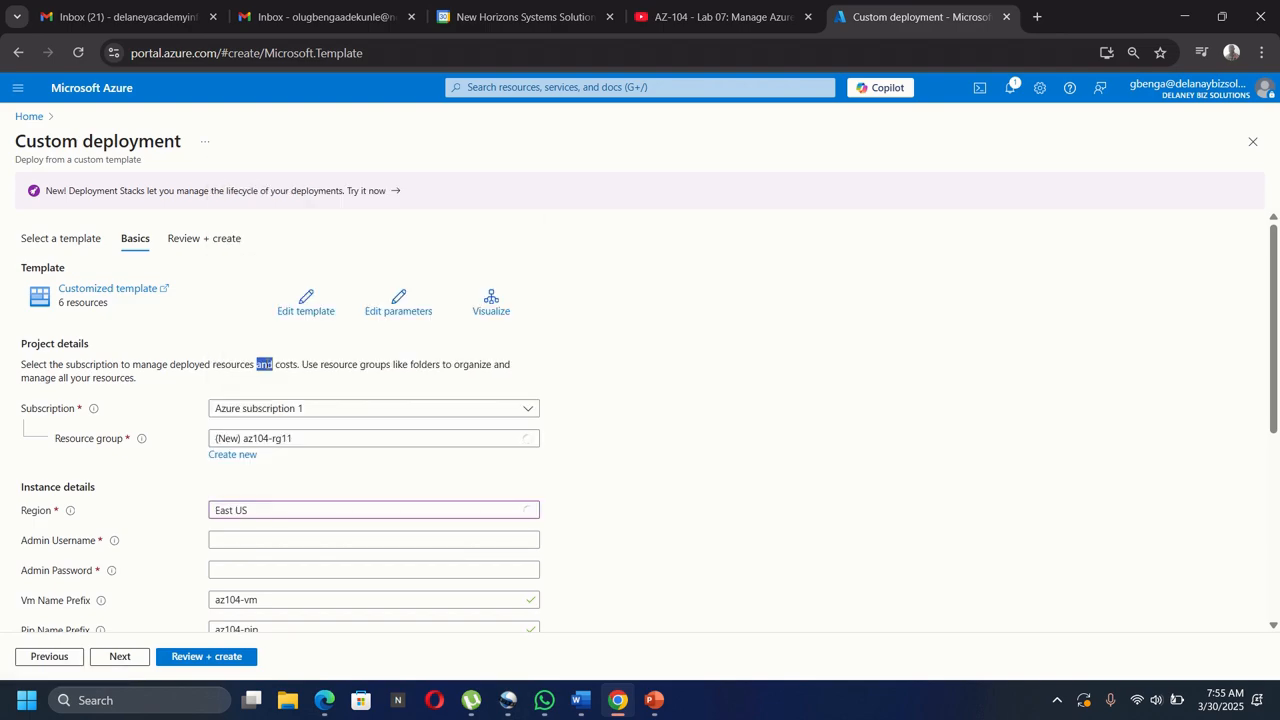
Enter the admin username and password, then proceed to Review + create.
scroll(323, 432, "down", 2)
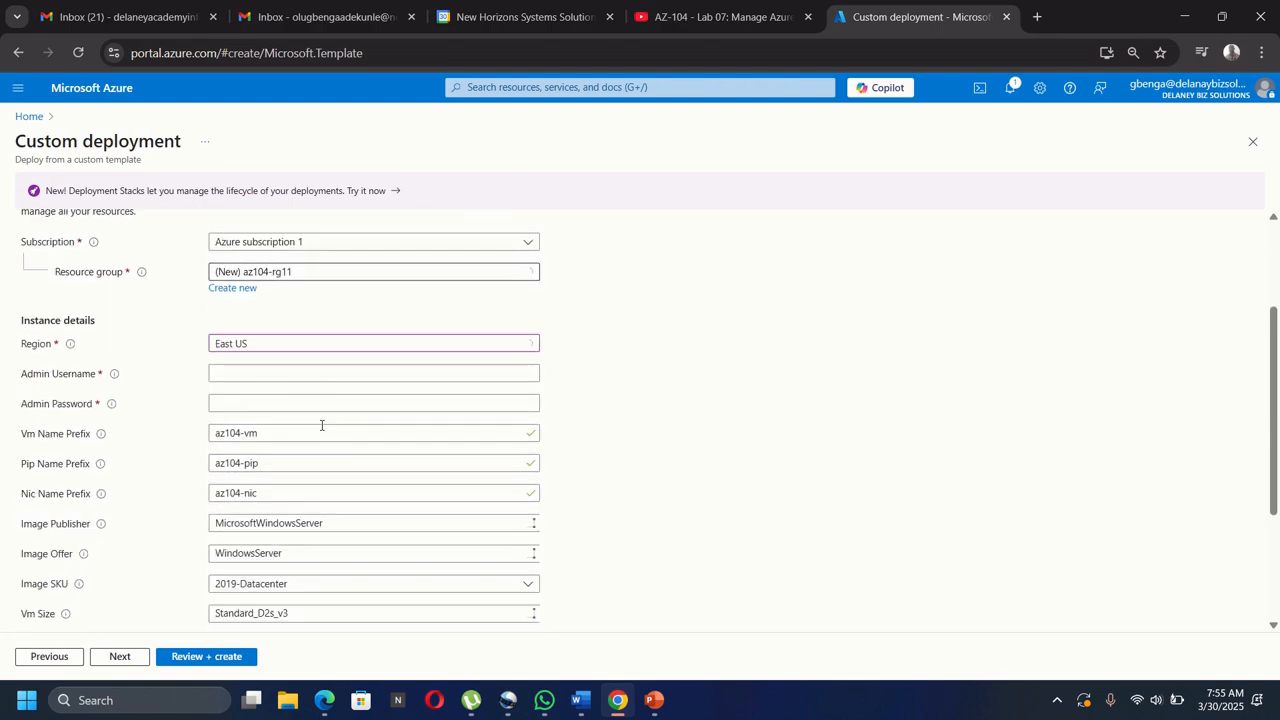
left_click(286, 374)
left_click(286, 374)
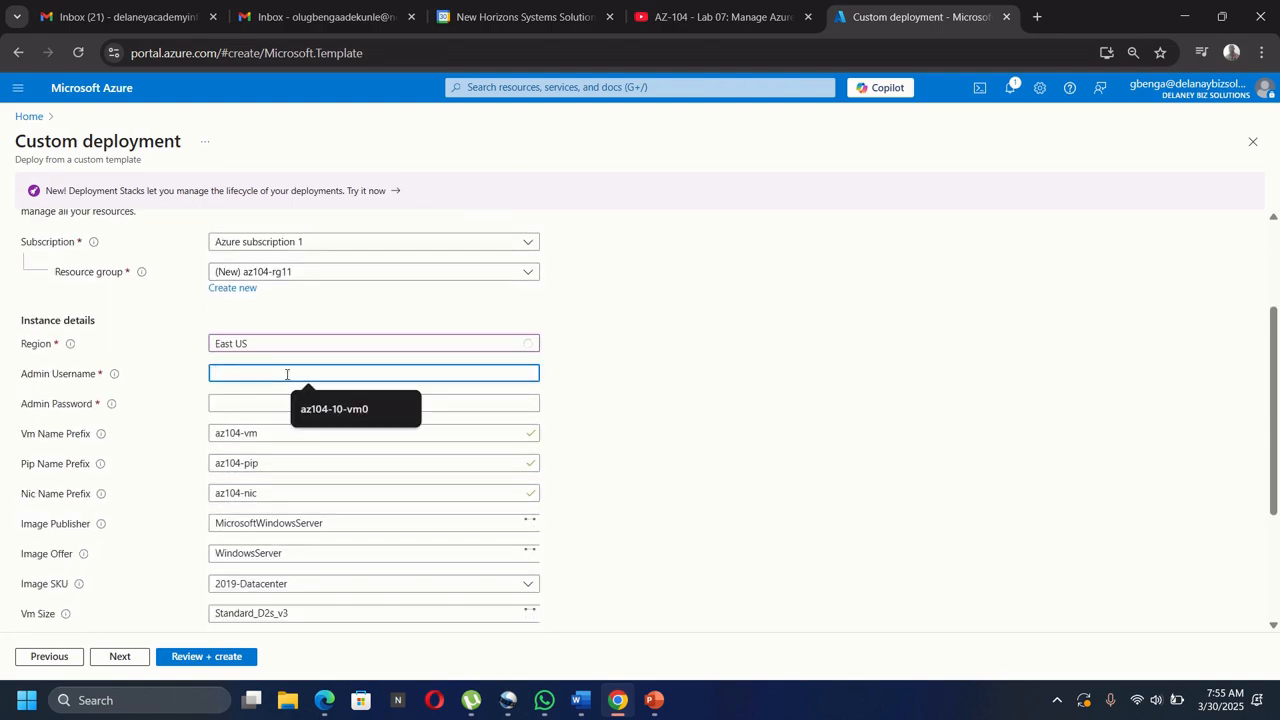
type("loca")
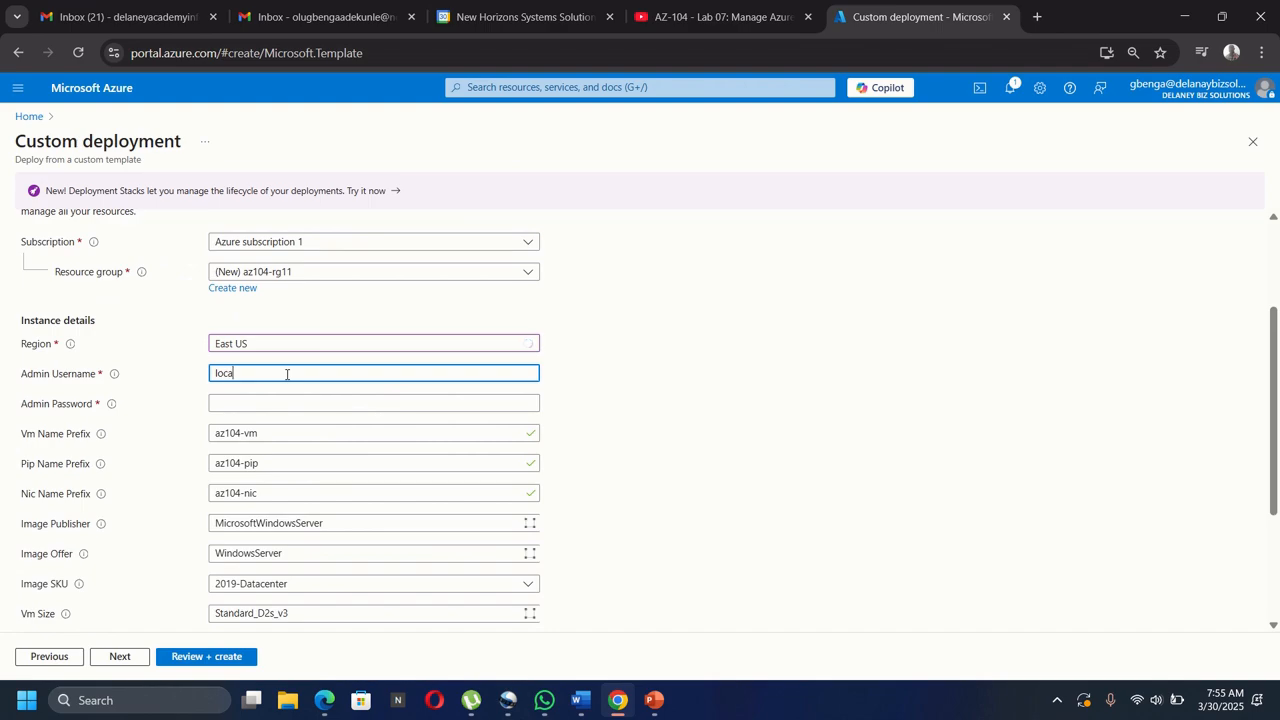
type("ladmin")
key("Tab")
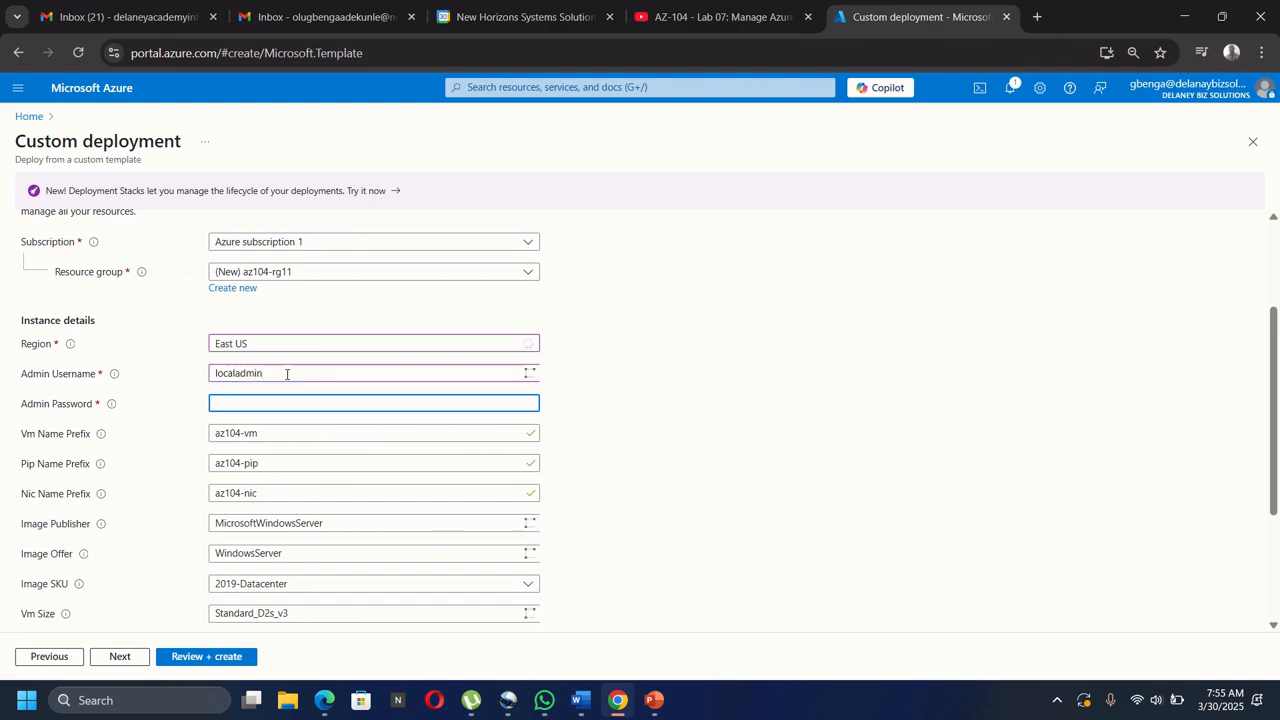
type("Pa55wrd")
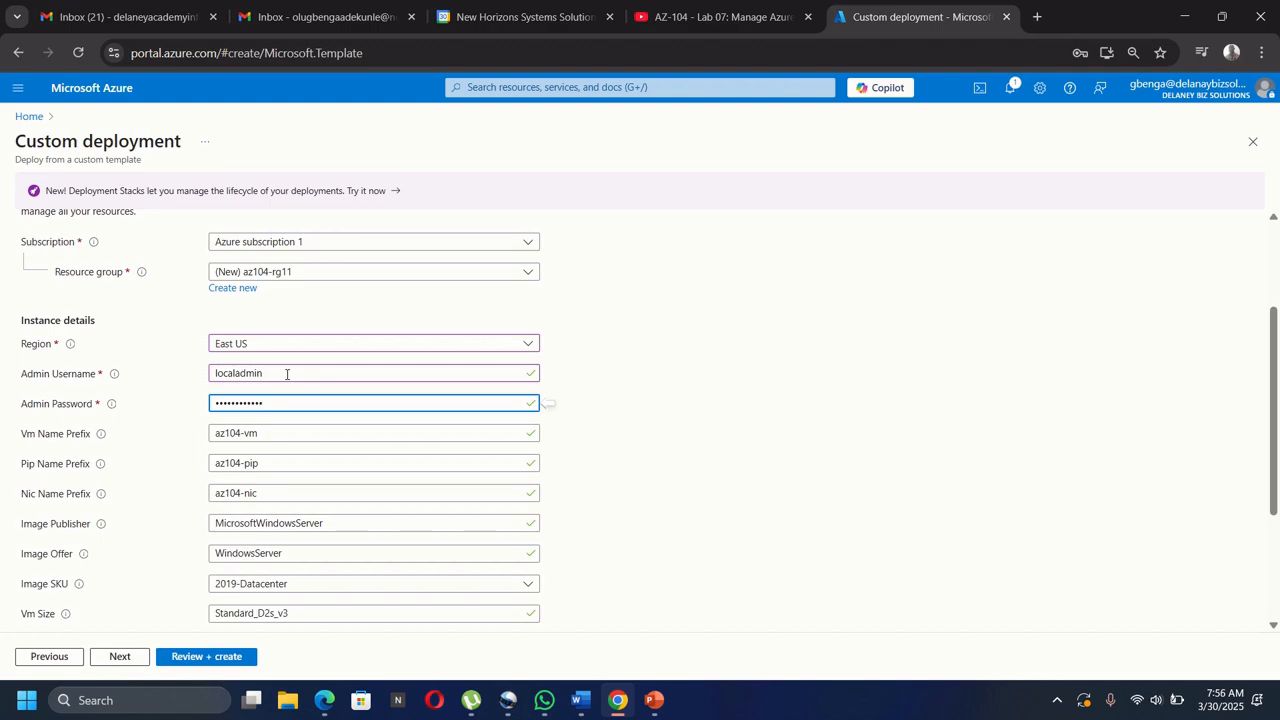
left_click(202, 657)
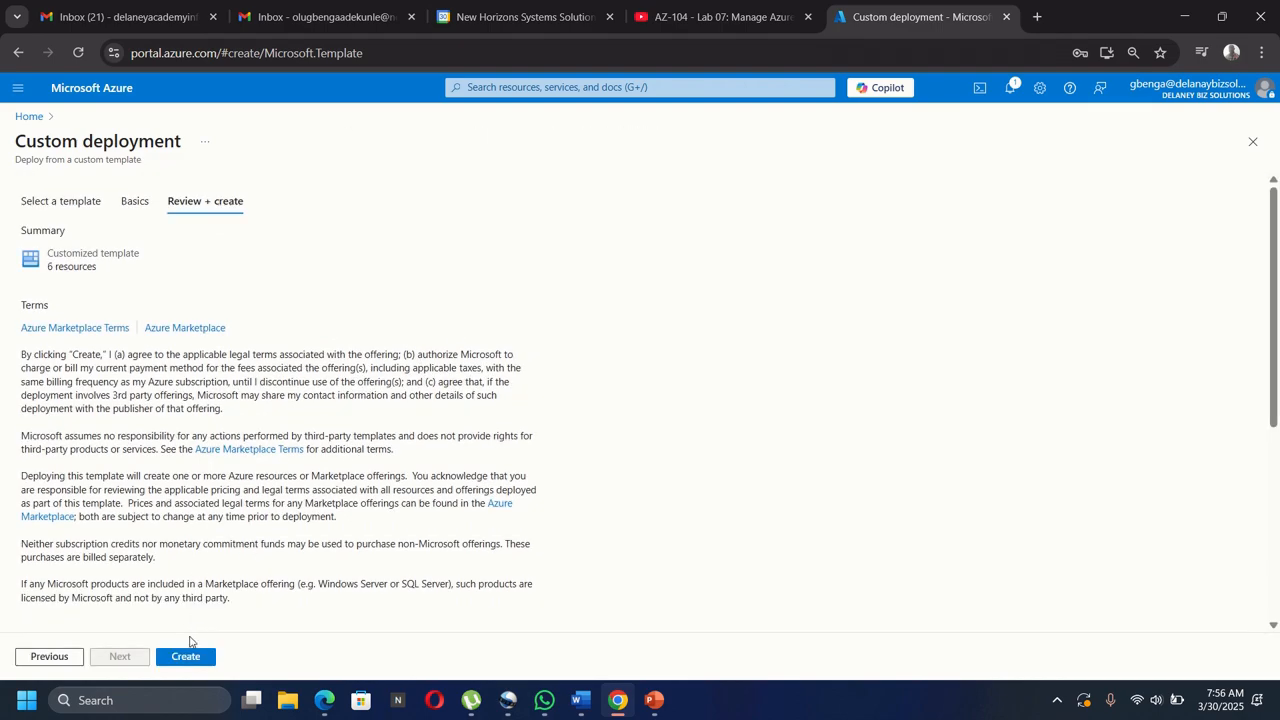
Create the custom template deployment into az104-rg11 and let it complete.
left_click(185, 657)
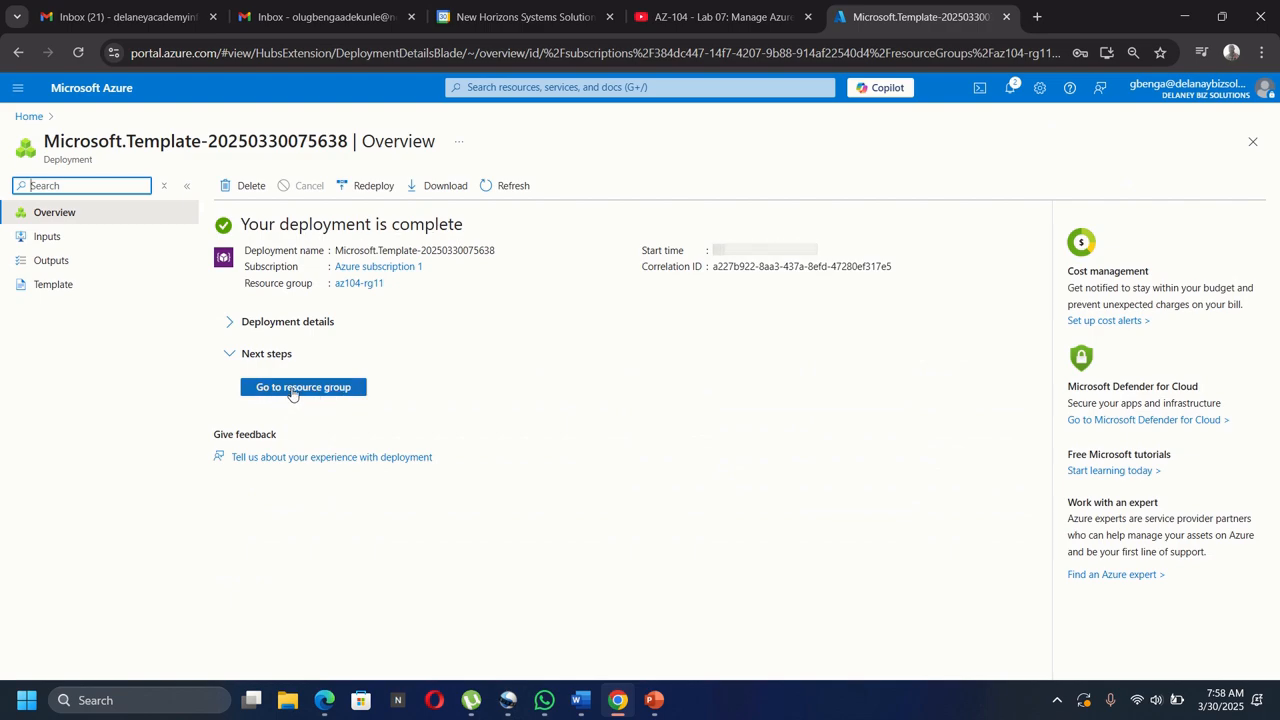
Open the az104-rg11 resource group from the deployment overview.
left_click(292, 388)
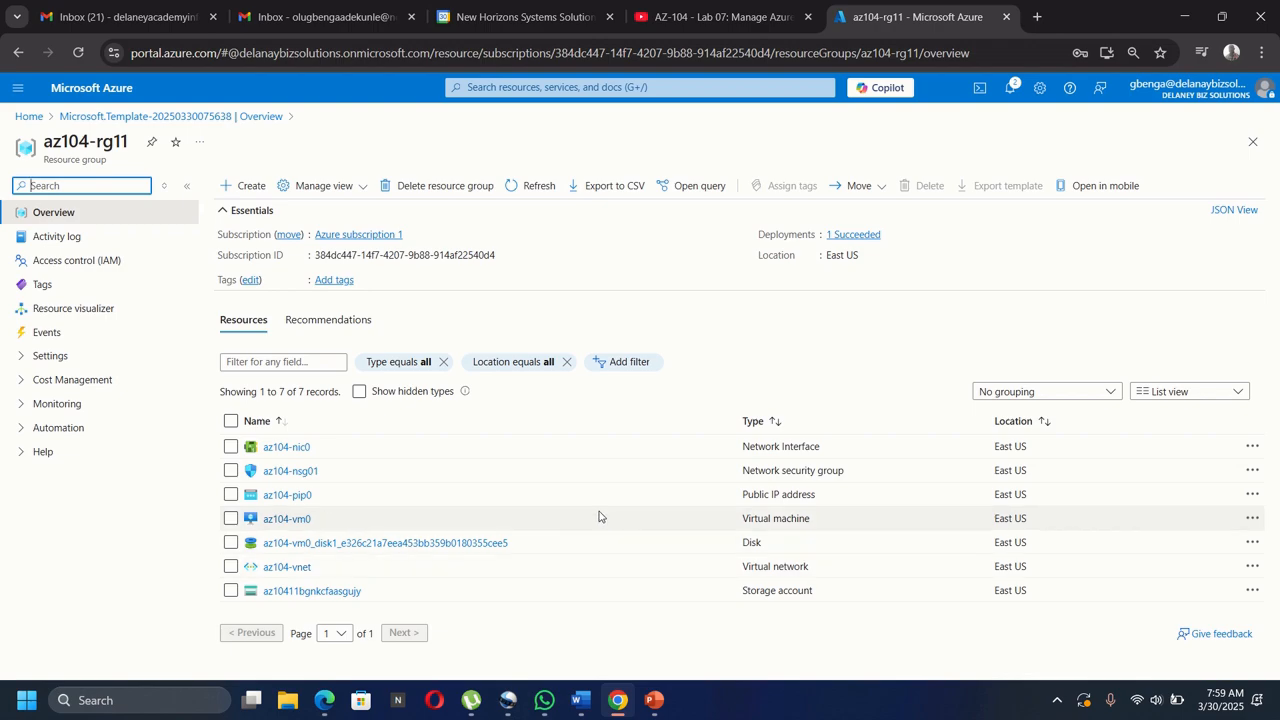
Search the portal for 'monitor' and open the Monitor service.
left_click(560, 88)
type("mo")
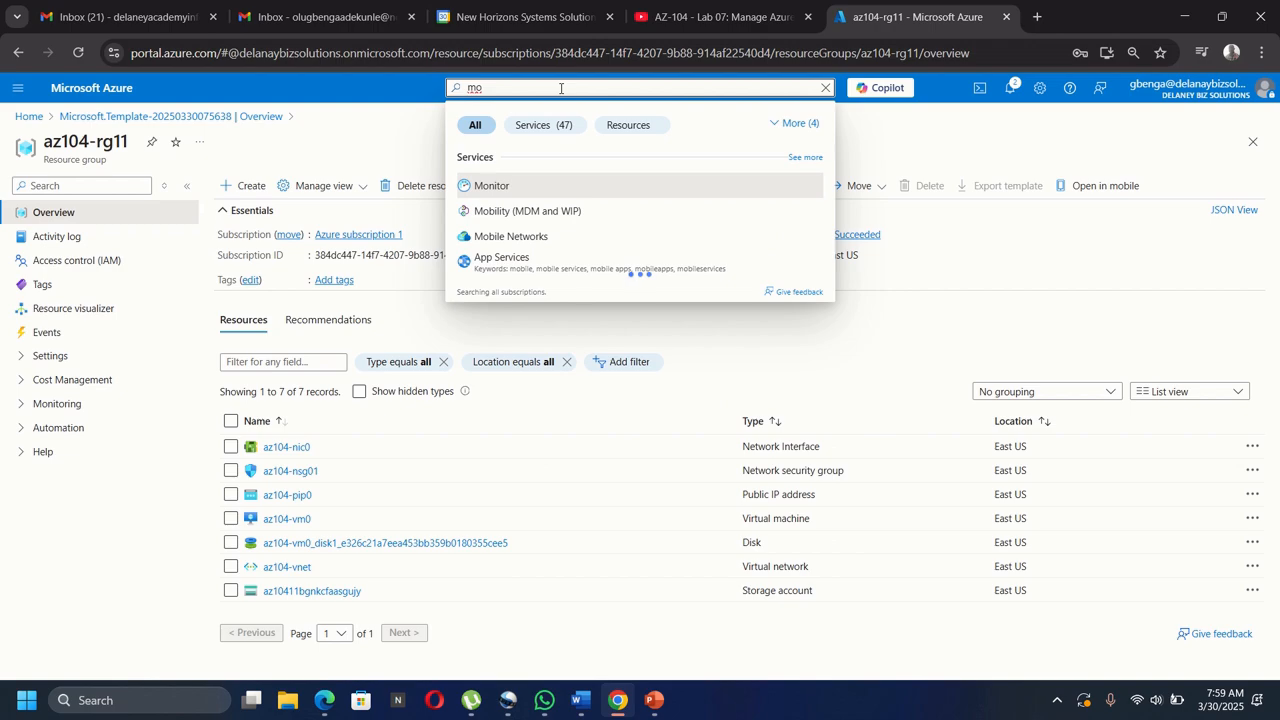
type("nito")
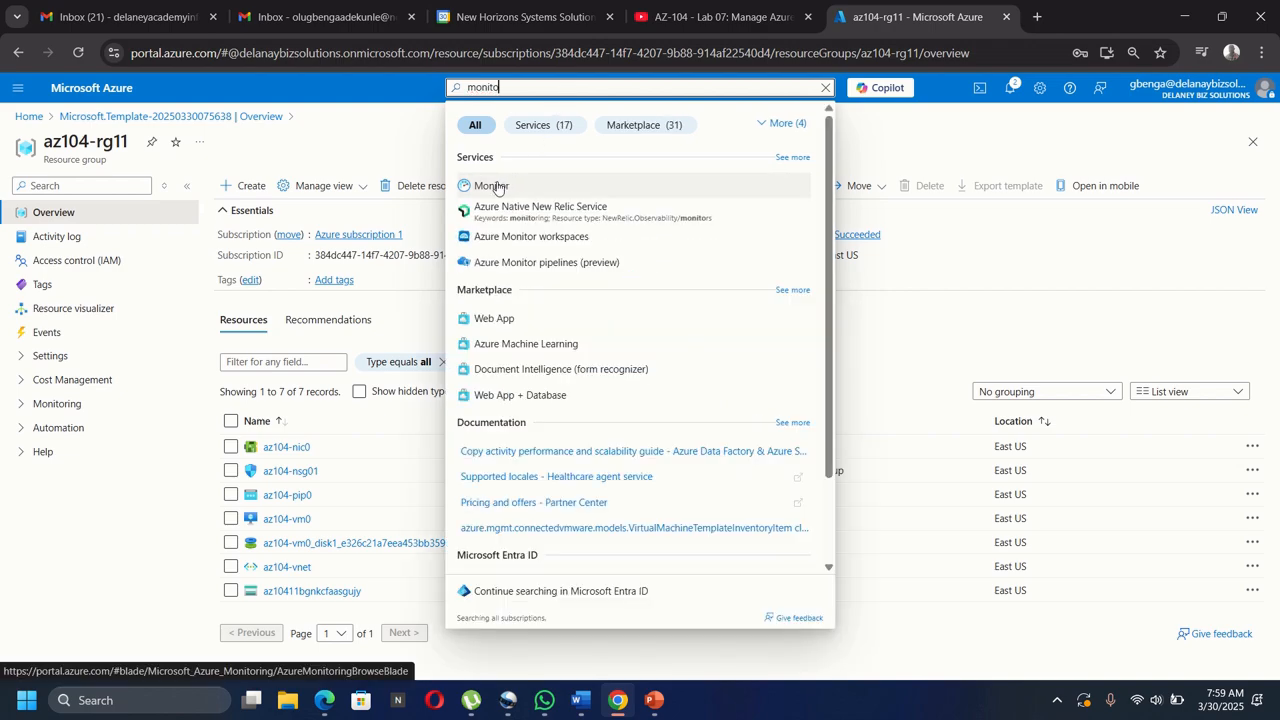
left_click(490, 186)
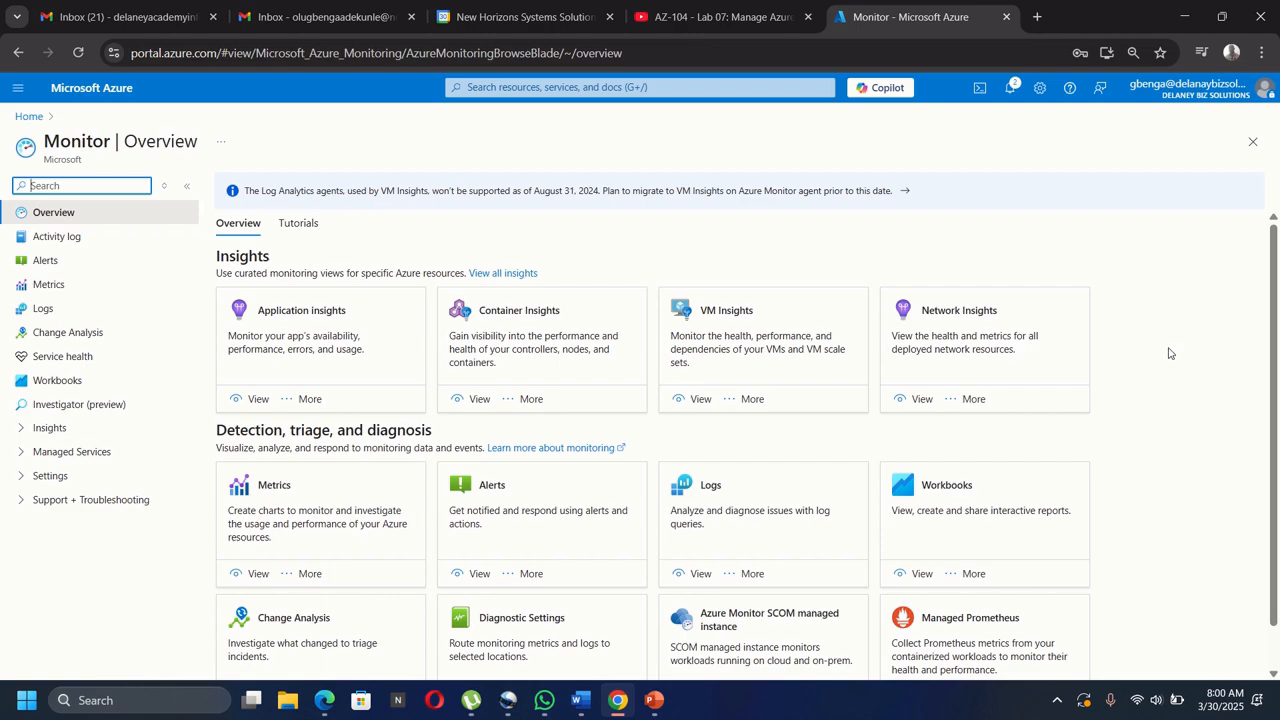
scroll(1168, 353, "down", 1)
scroll(1168, 353, "up", 1)
scroll(1121, 387, "down", 1)
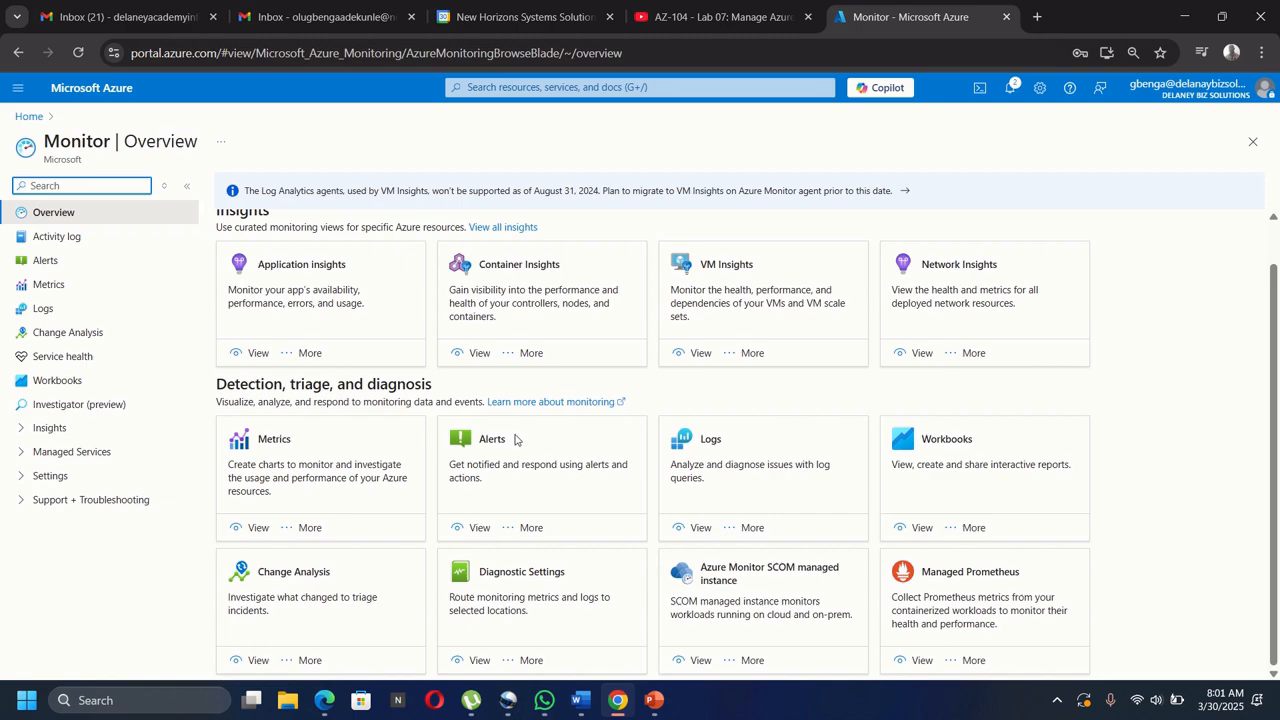
Open Logs from Monitor, then scroll back up to the VM Insights section.
left_click(766, 444)
scroll(840, 231, "up", 1)
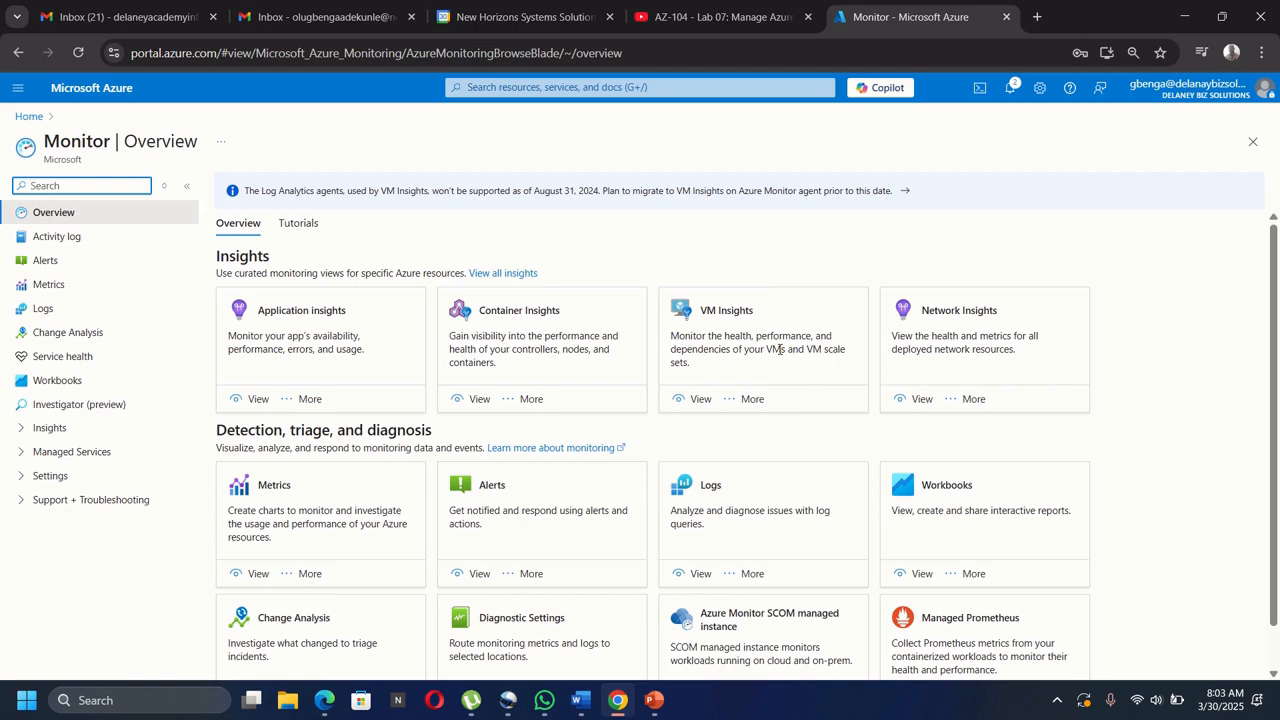
Open VM Insights and list the not-monitored VMs, including az104-vm0.
left_click(697, 400)
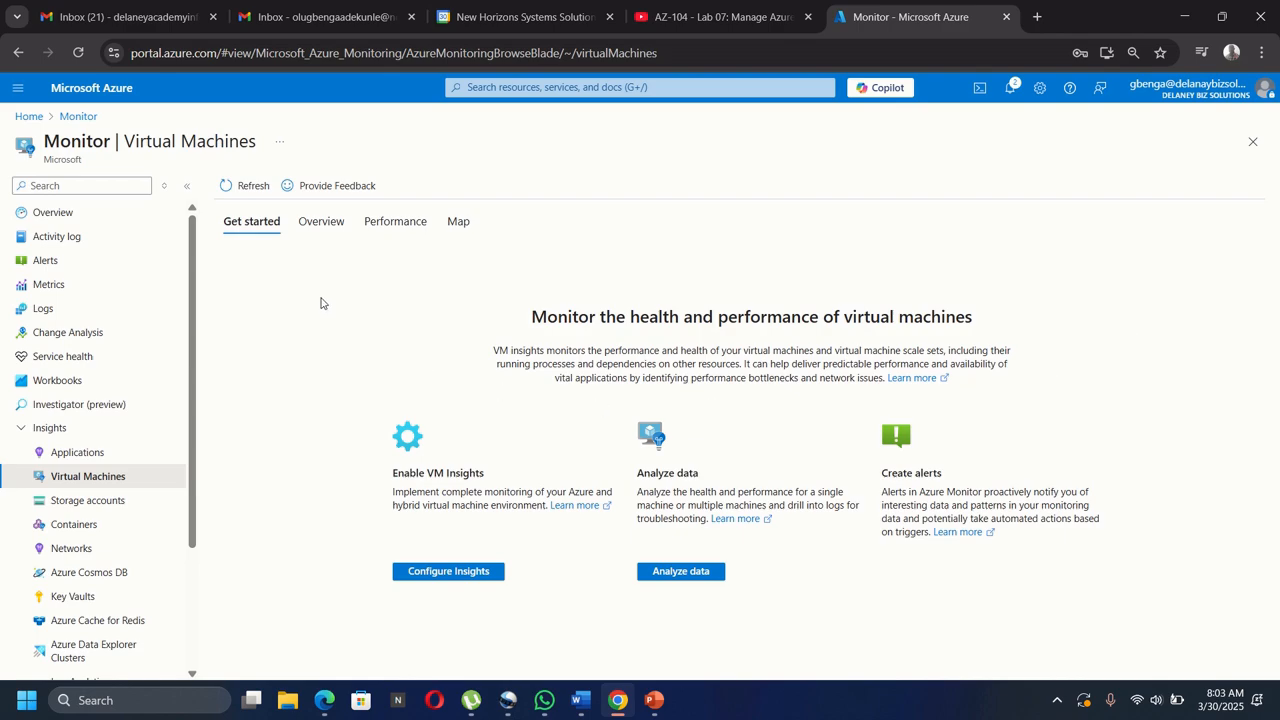
left_click(460, 574)
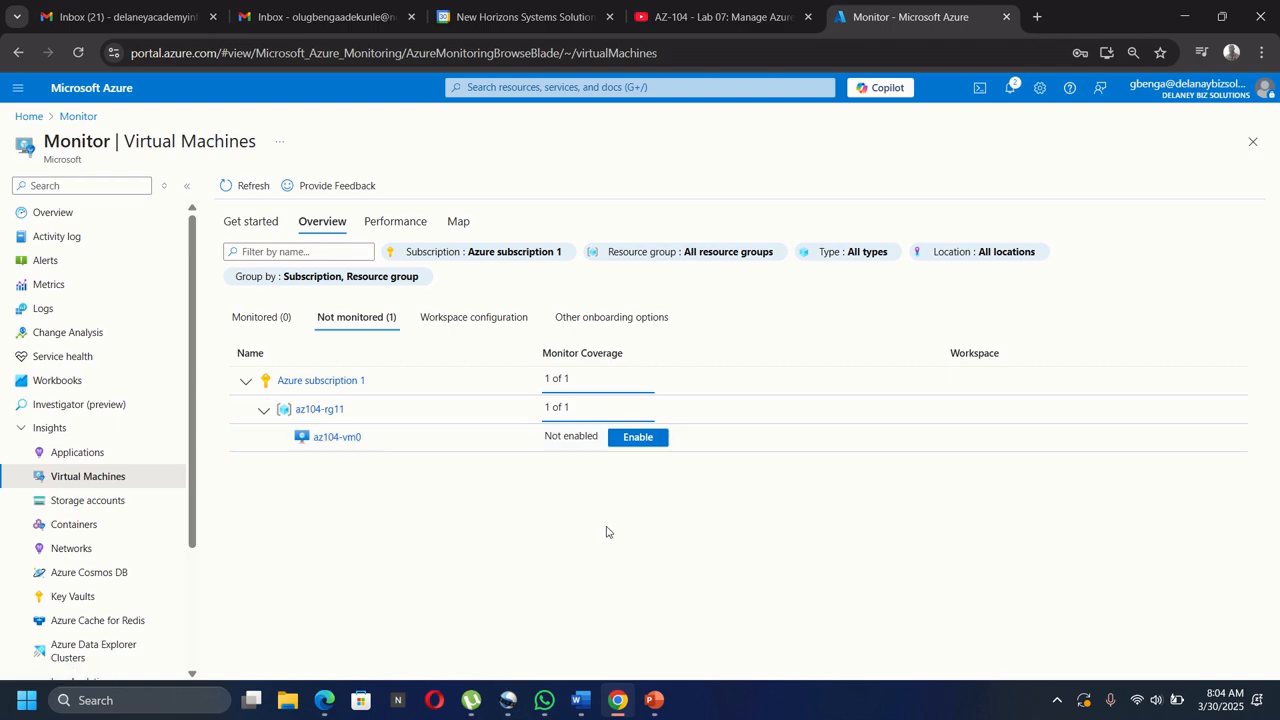
Enable VM Insights for az104-vm0 with a data collection rule and check deployment progress.
left_click(637, 437)
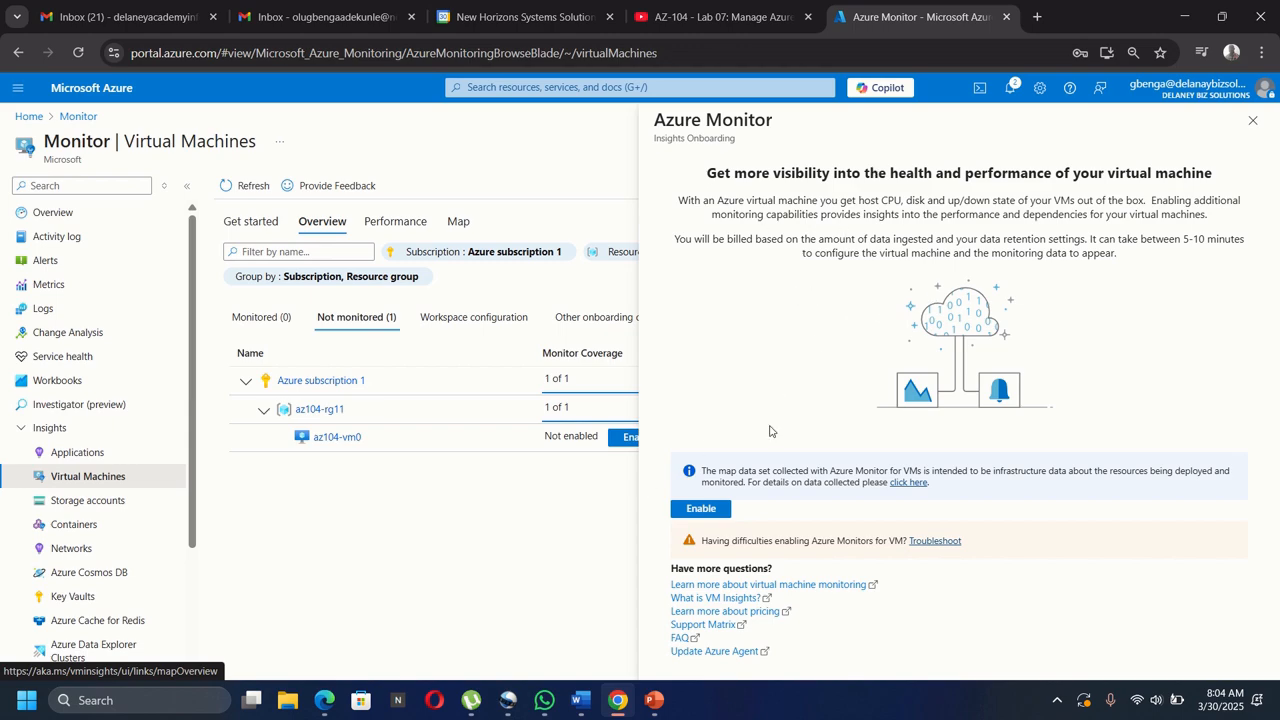
left_click(704, 510)
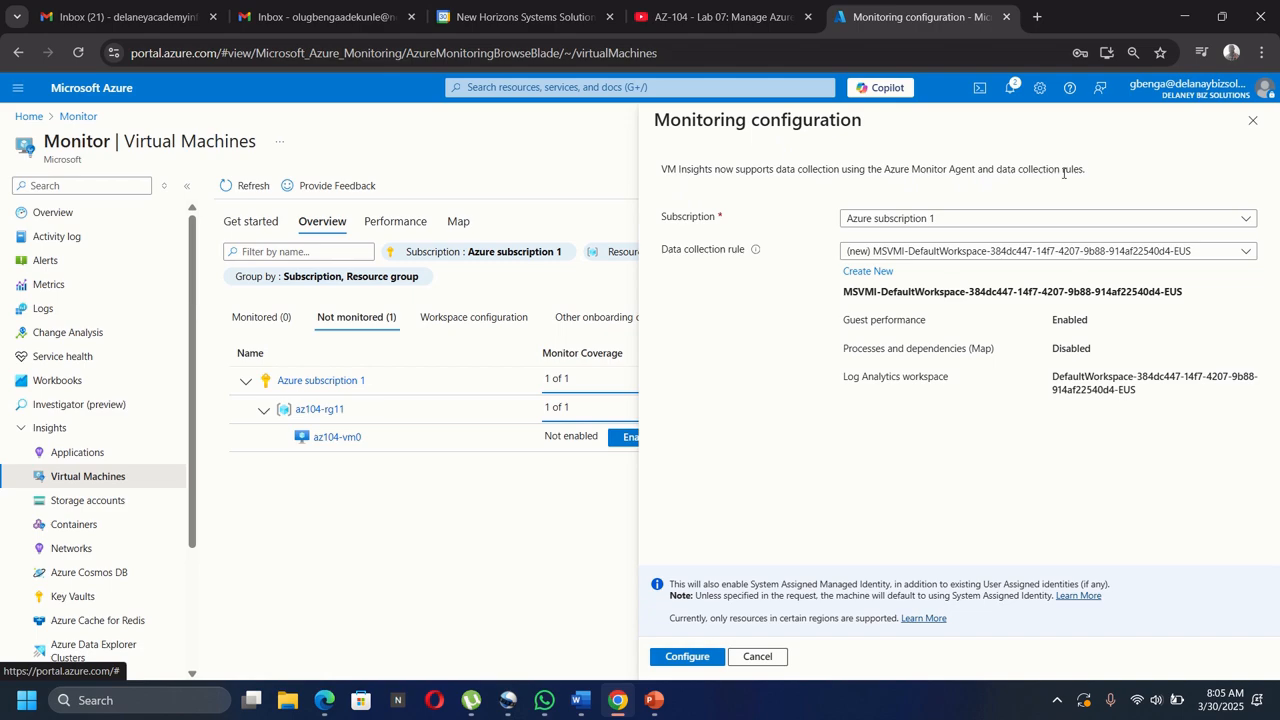
left_click(687, 657)
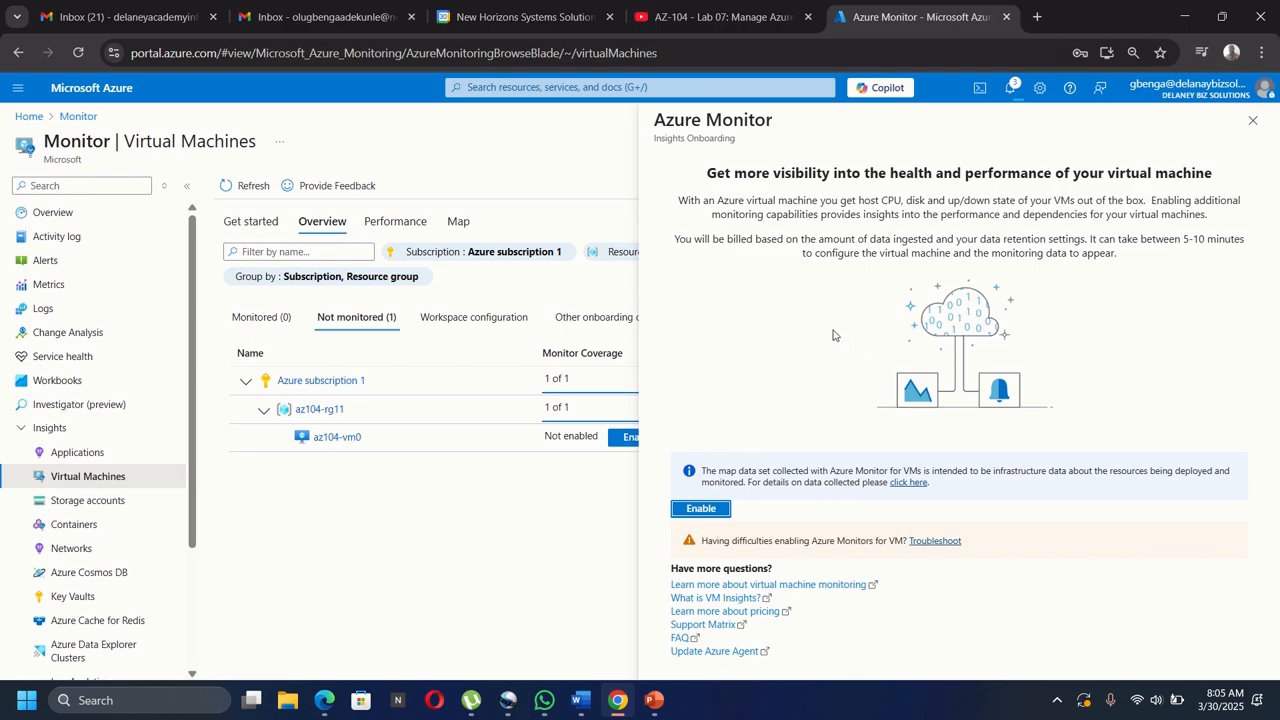
left_click(1009, 92)
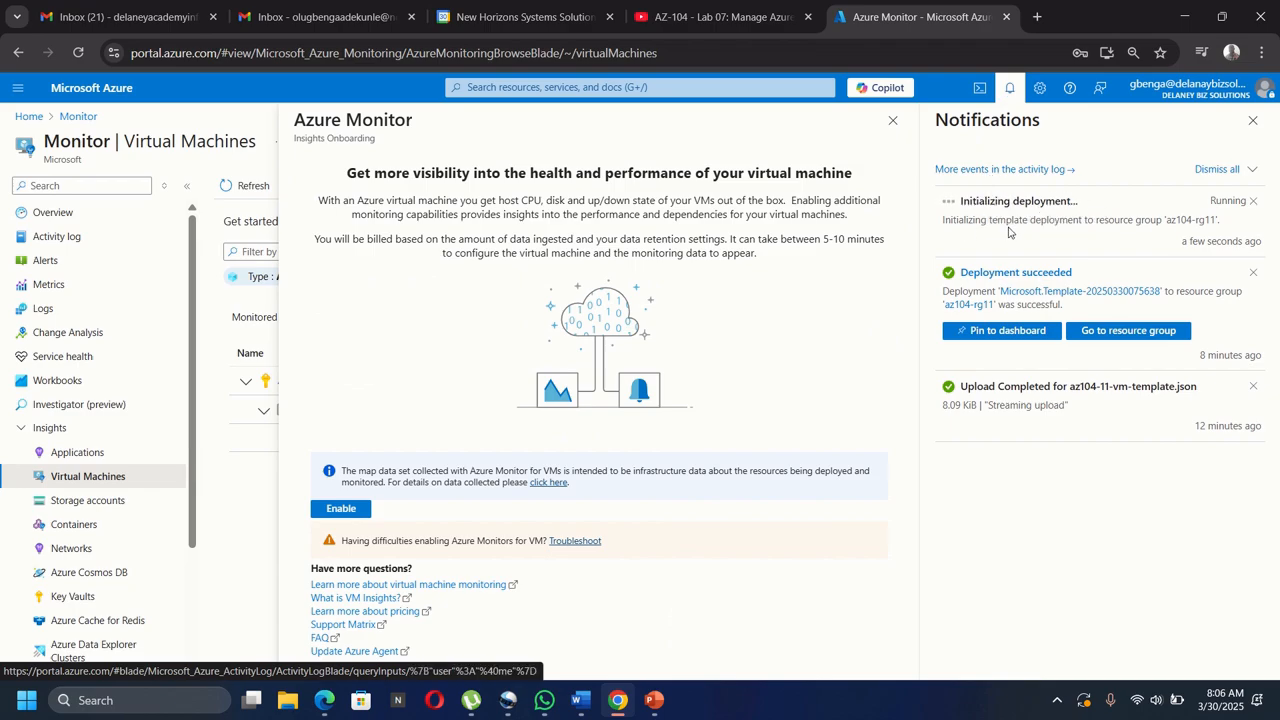
Dismiss the notifications and go to the Monitor Alerts page, showing no alerts.
left_click(885, 363)
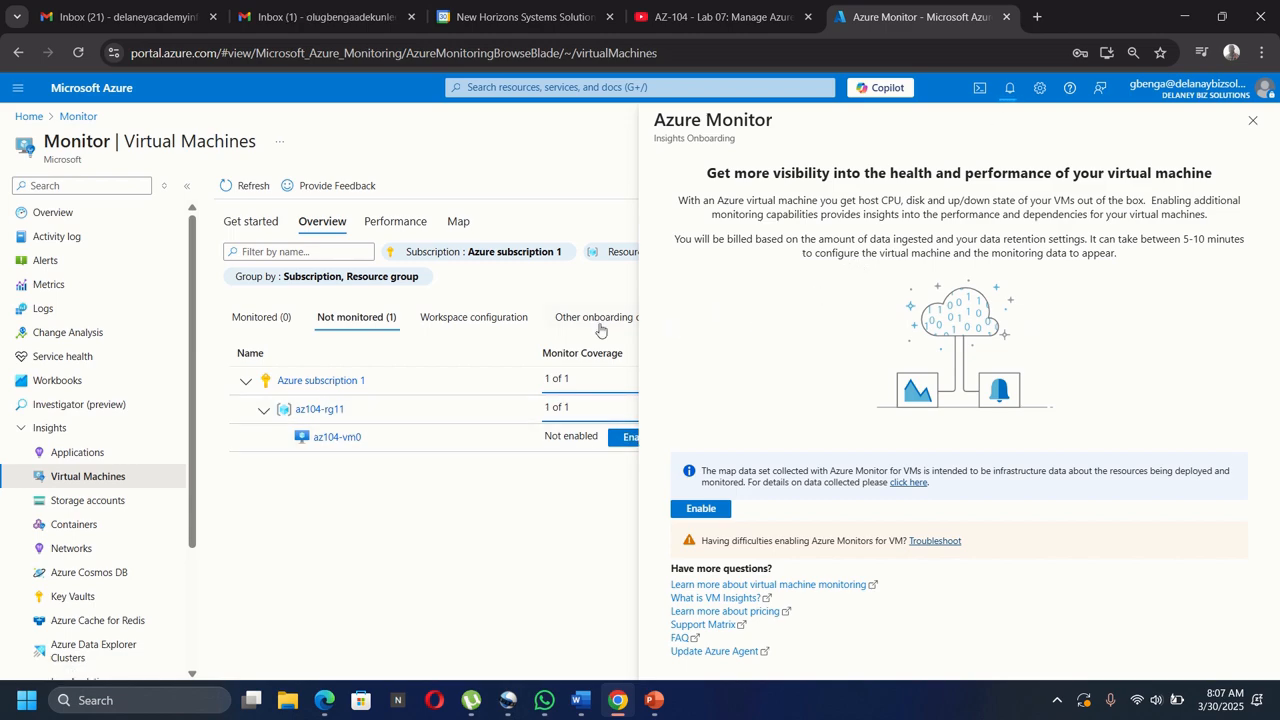
left_click(48, 262)
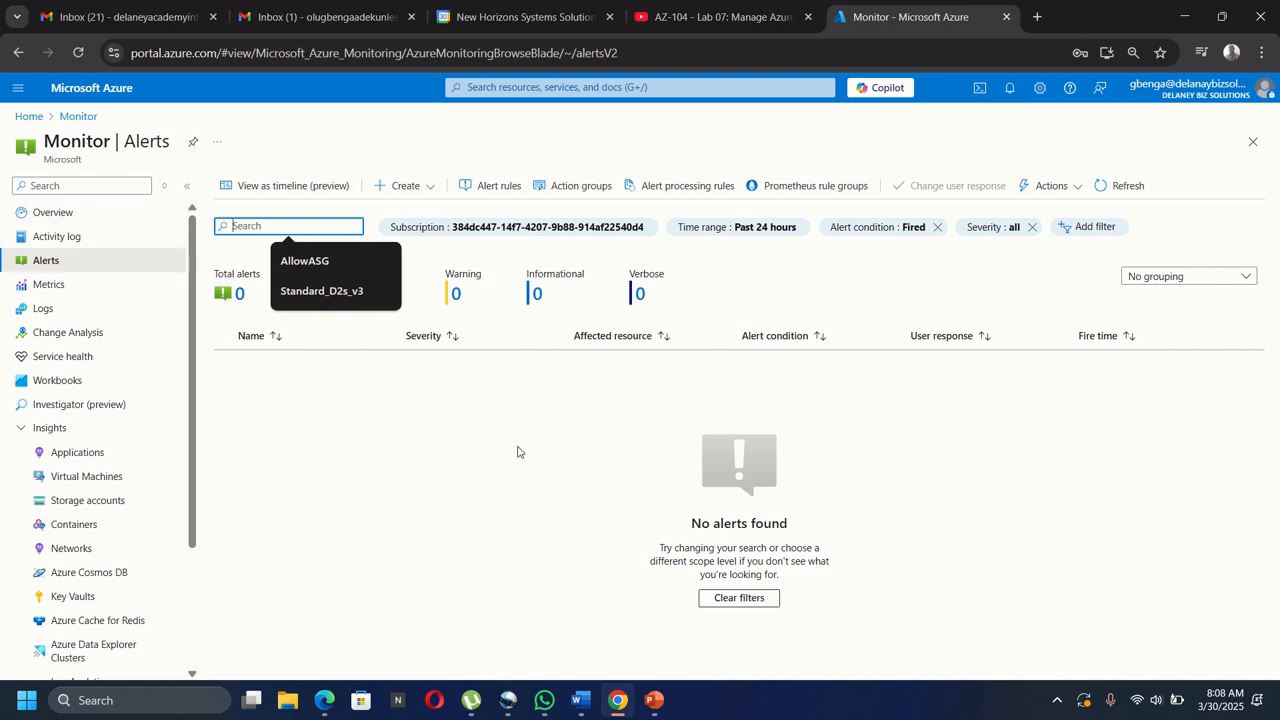
Start a new alert rule from the Alerts page's Create menu to bring up the resource picker.
left_click(419, 190)
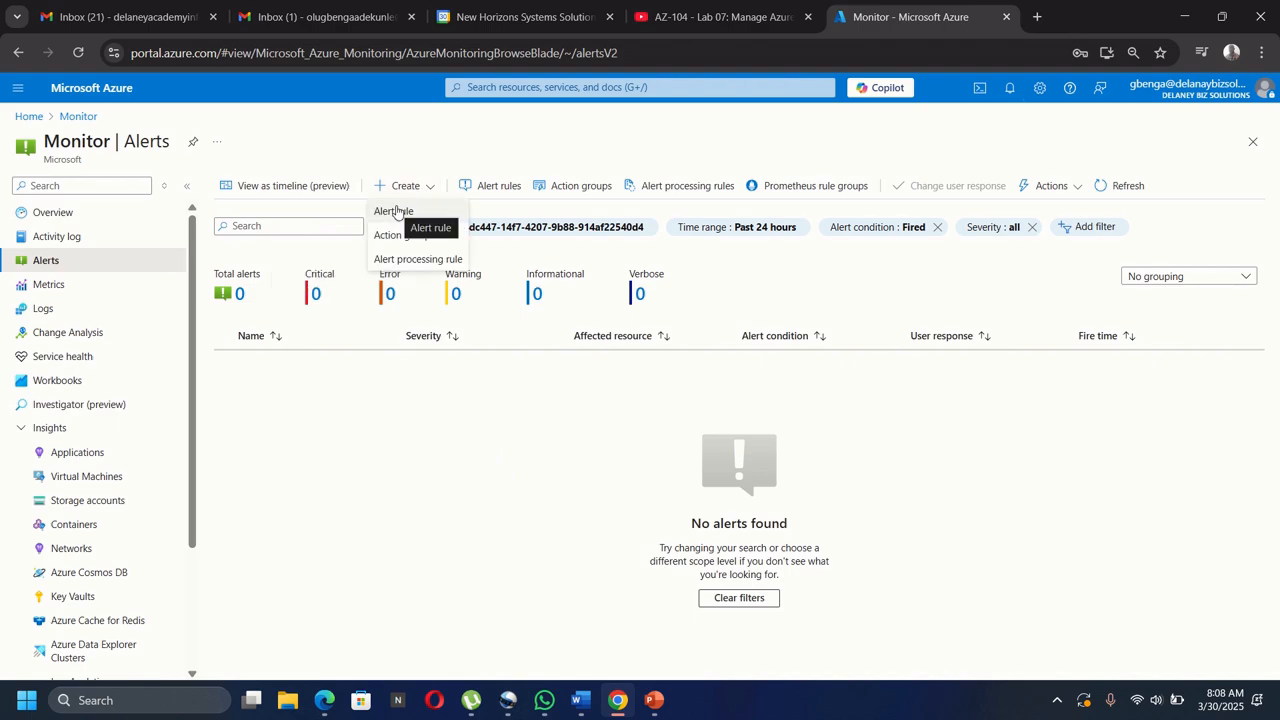
left_click(396, 212)
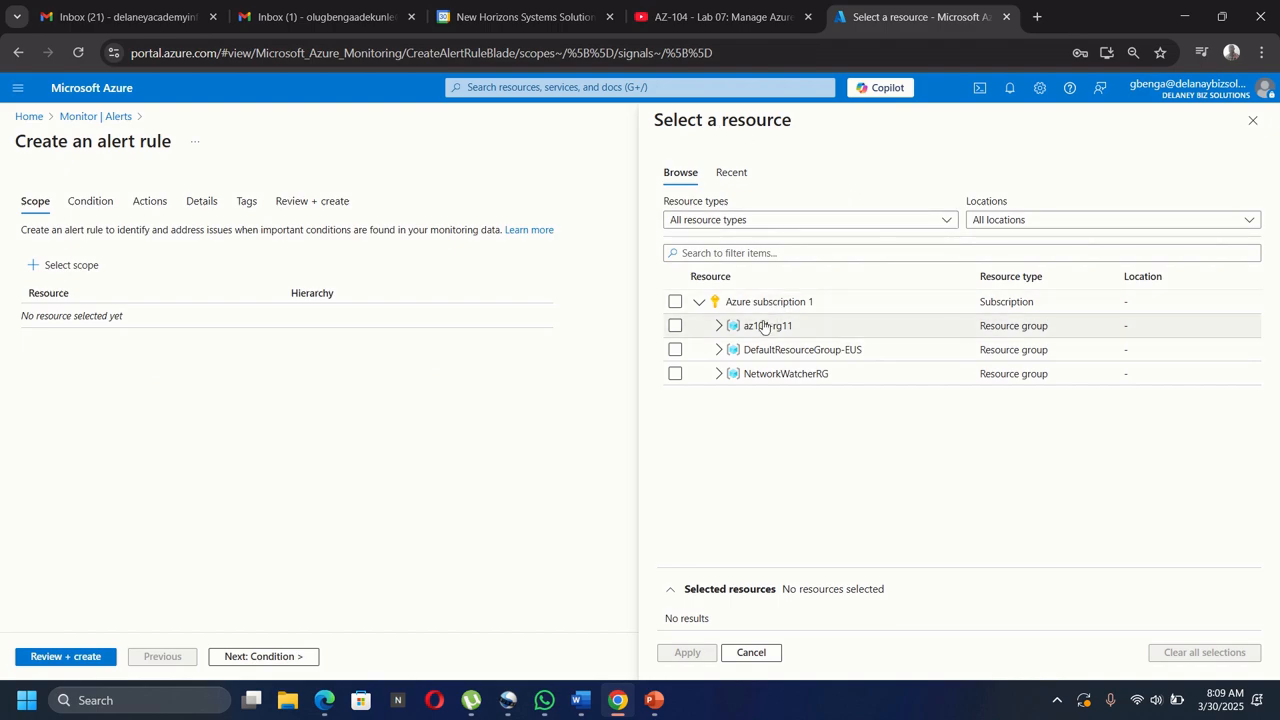
Apply az104-rg11 as the alert rule's scope and continue to the Condition step.
left_click(675, 327)
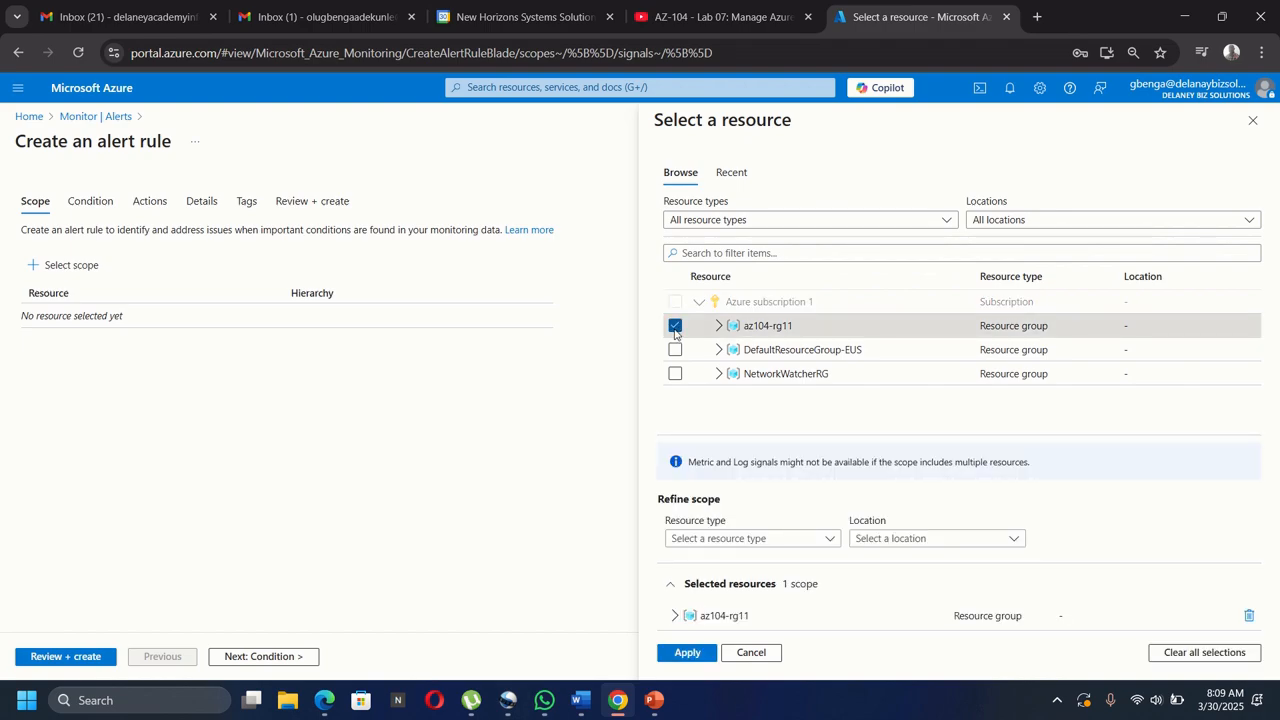
left_click(686, 653)
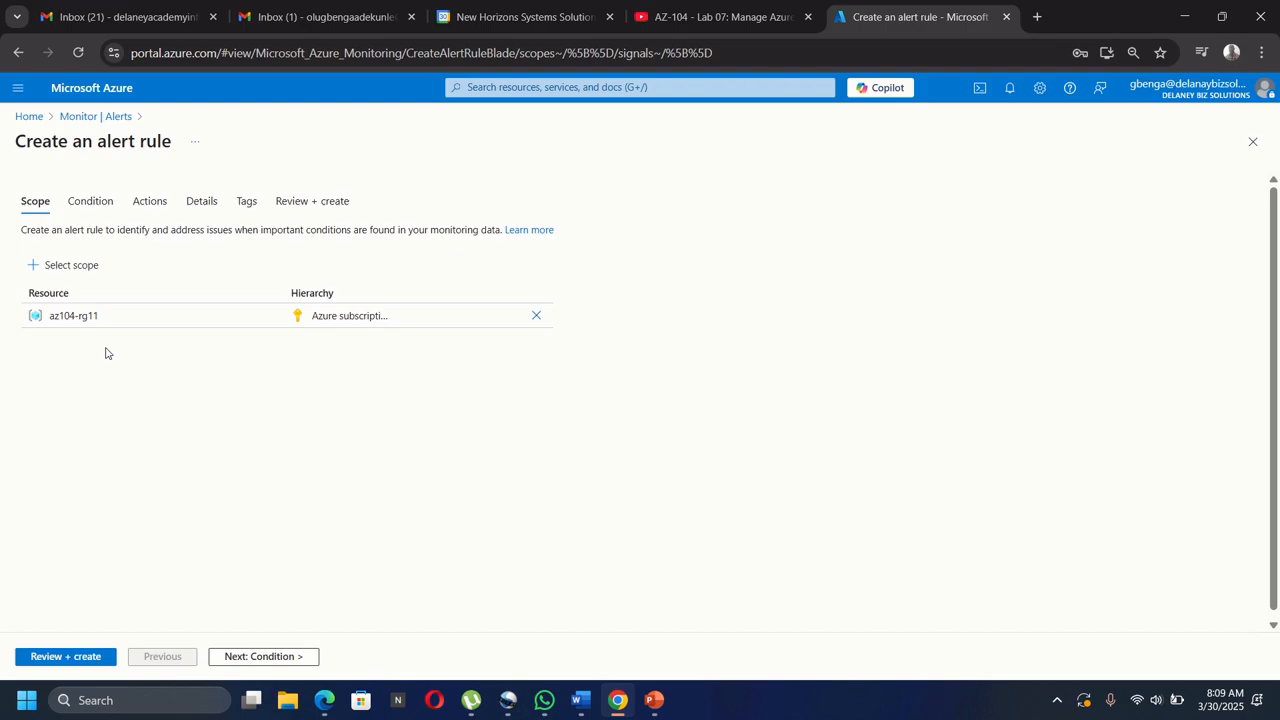
left_click(89, 200)
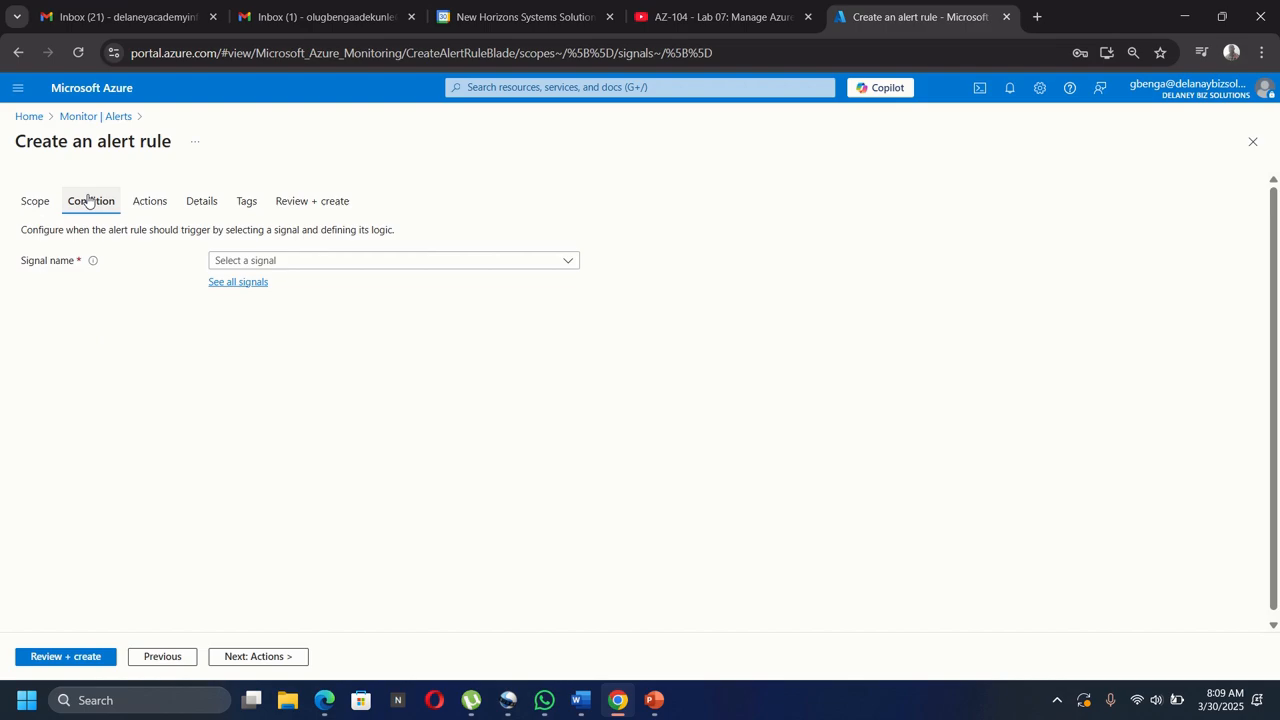
Search all signals for 'delete virt' and apply Delete Virtual Machine (Virtual Machines) as the condition.
left_click(233, 284)
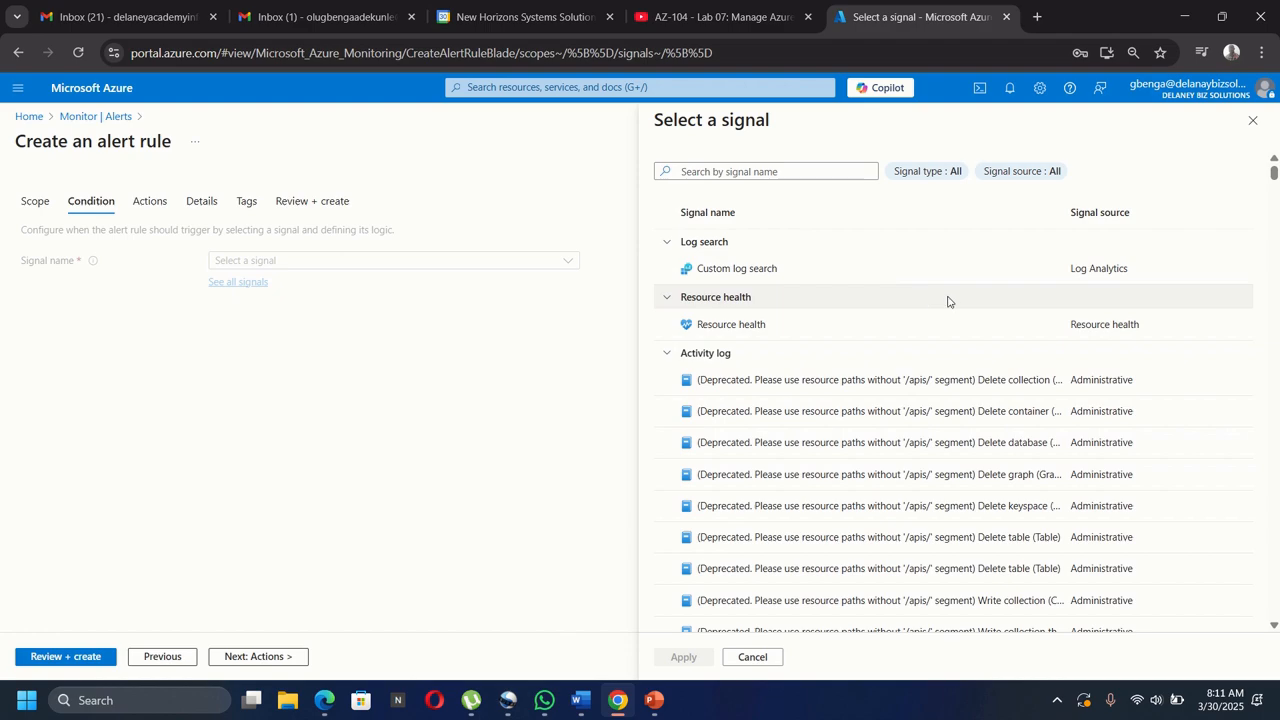
left_click(750, 174)
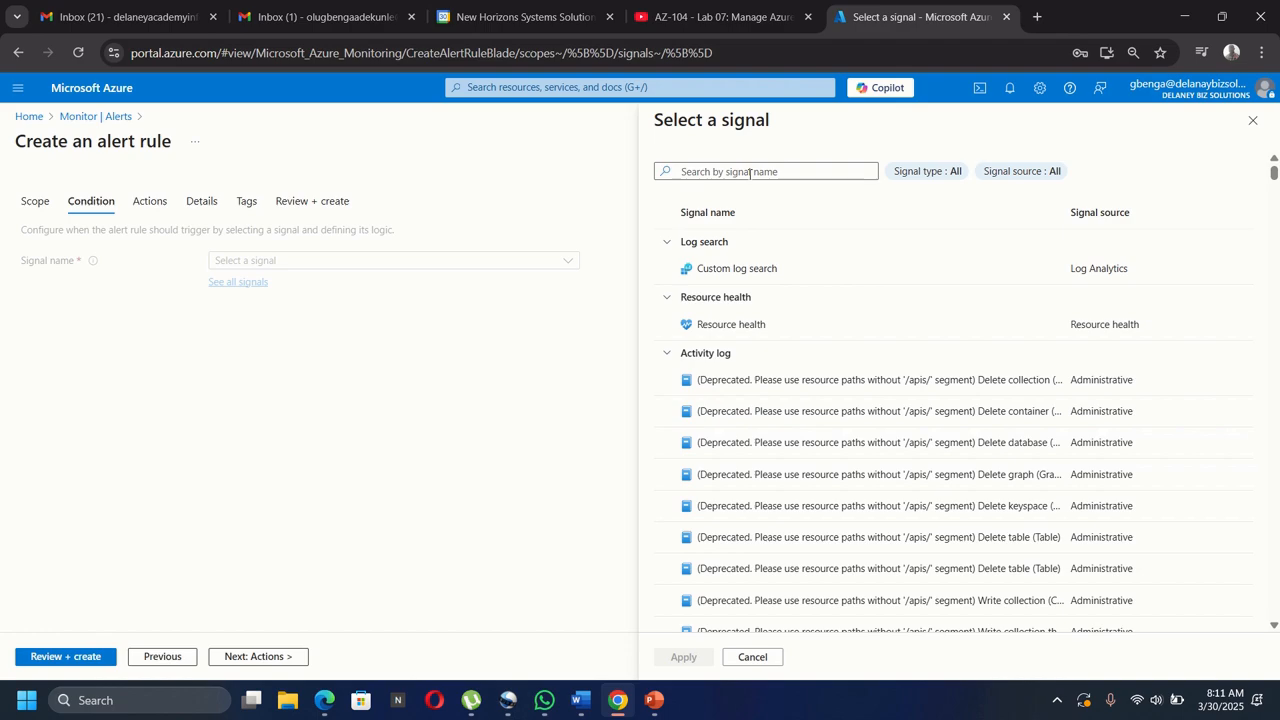
left_click(750, 173)
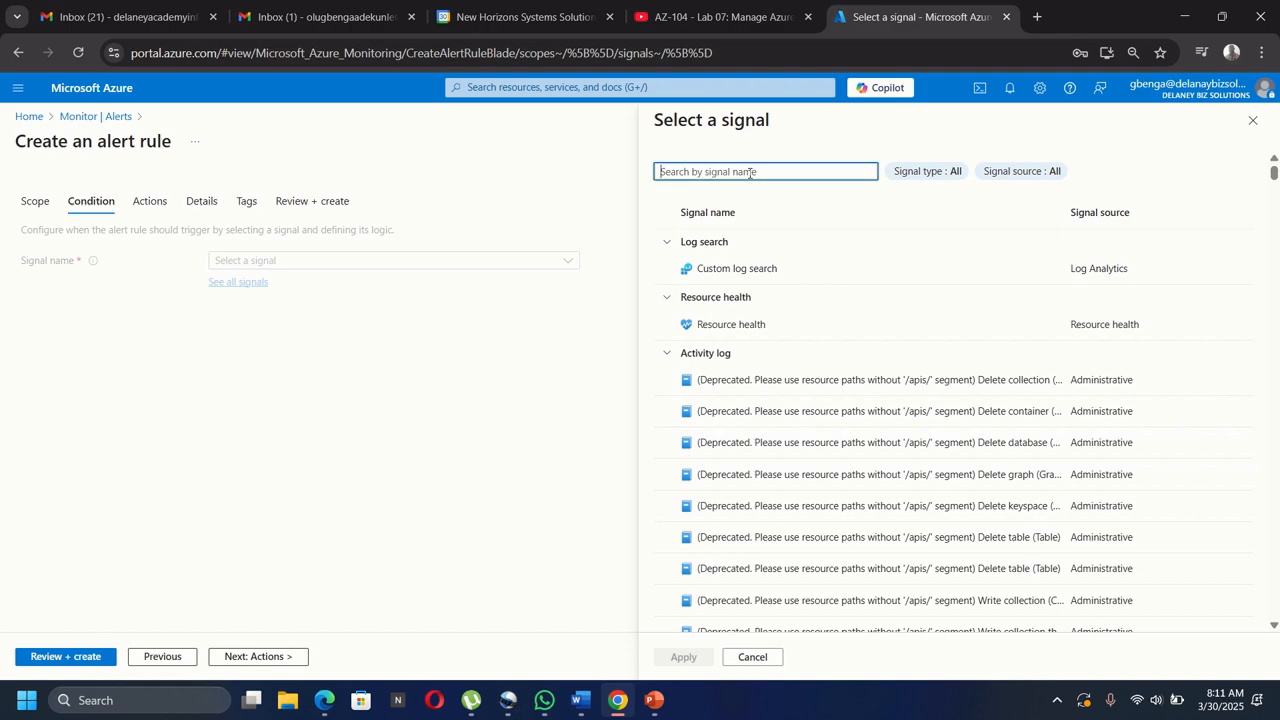
type("delete")
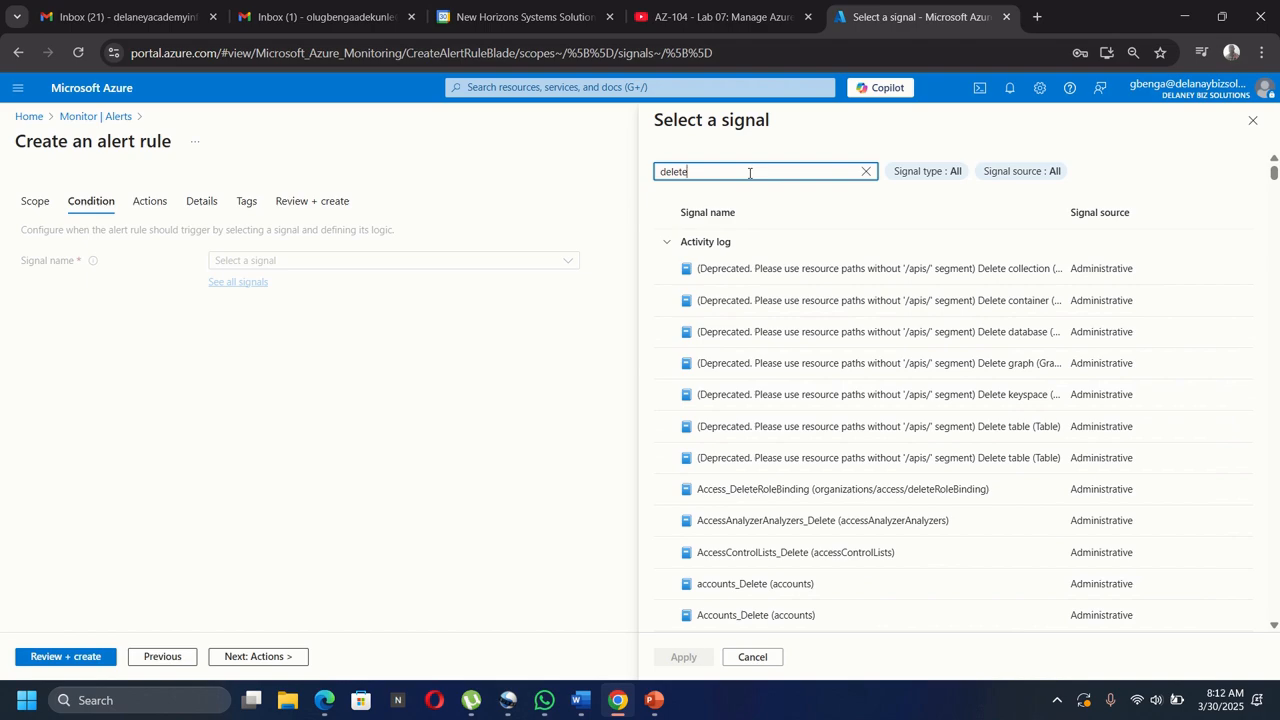
type(" vit")
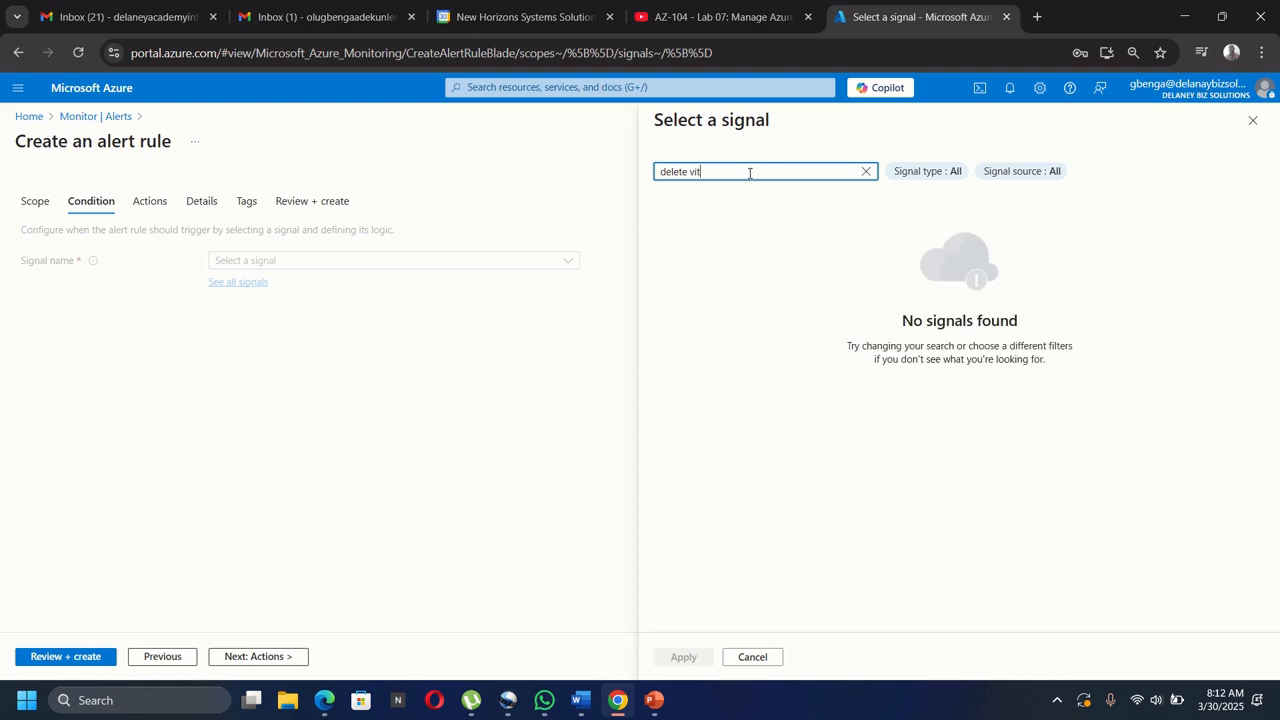
key("BackSpace")
type("rt")
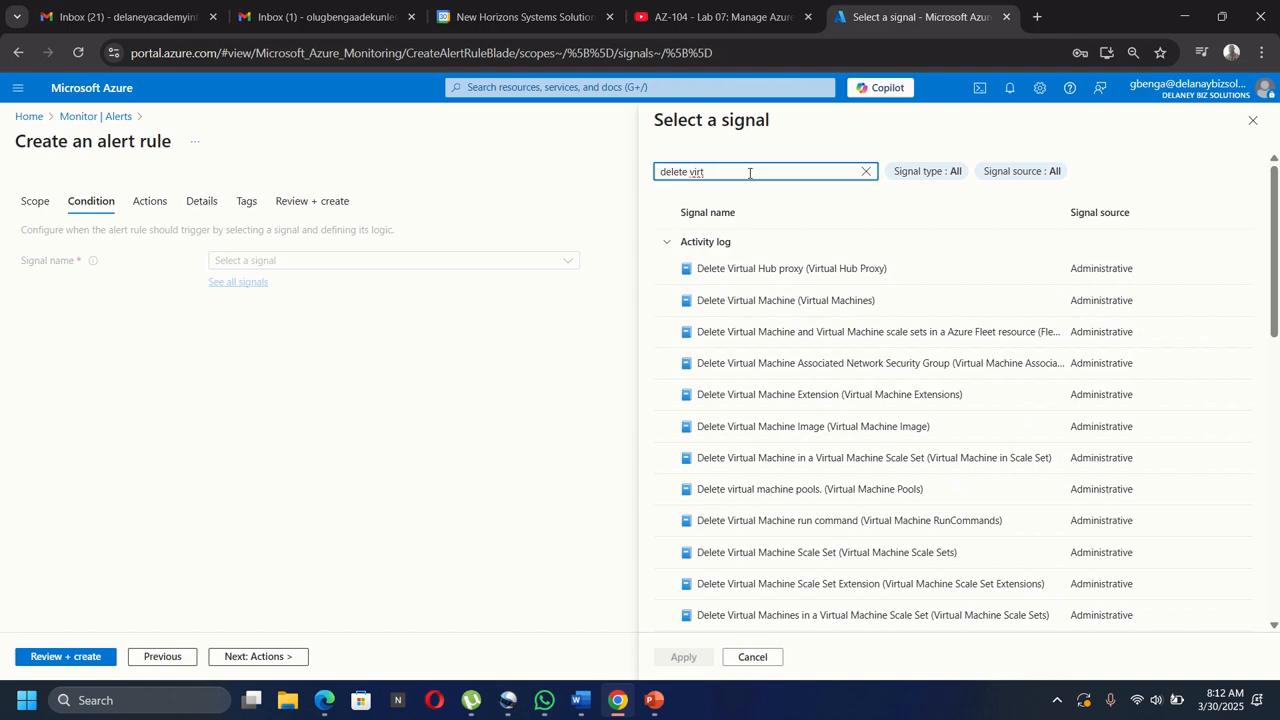
left_click(757, 305)
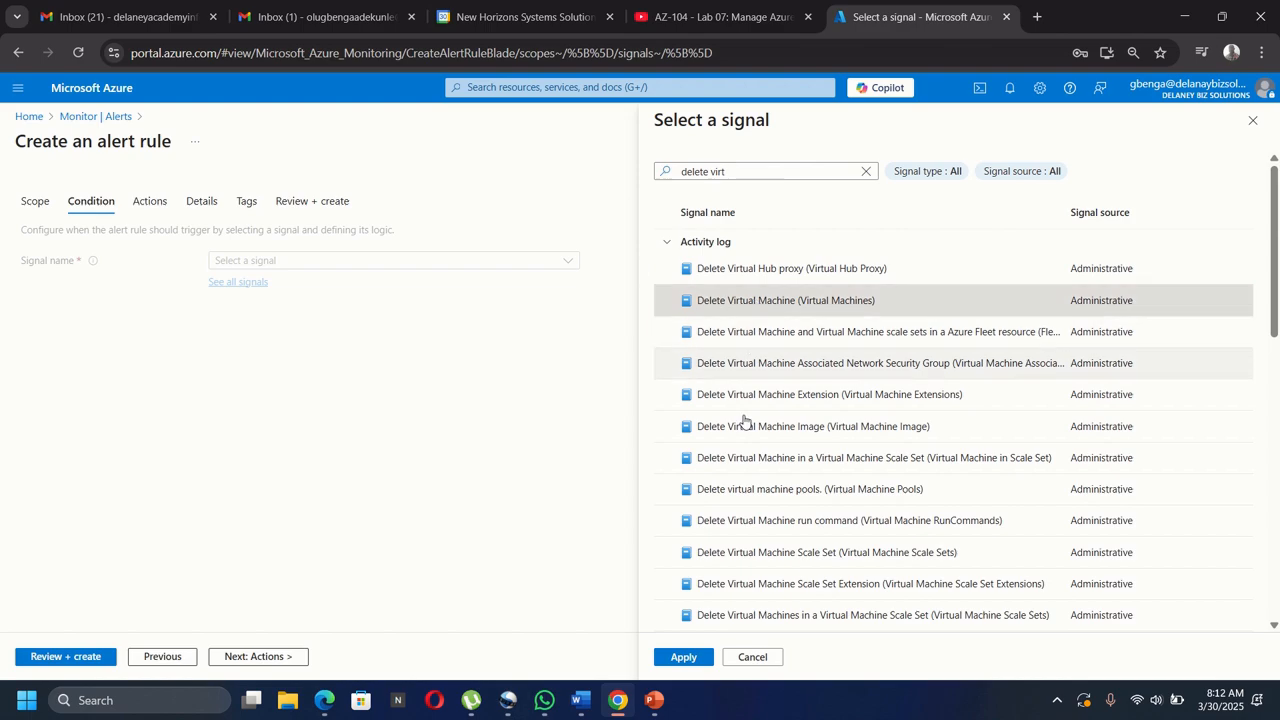
left_click(683, 657)
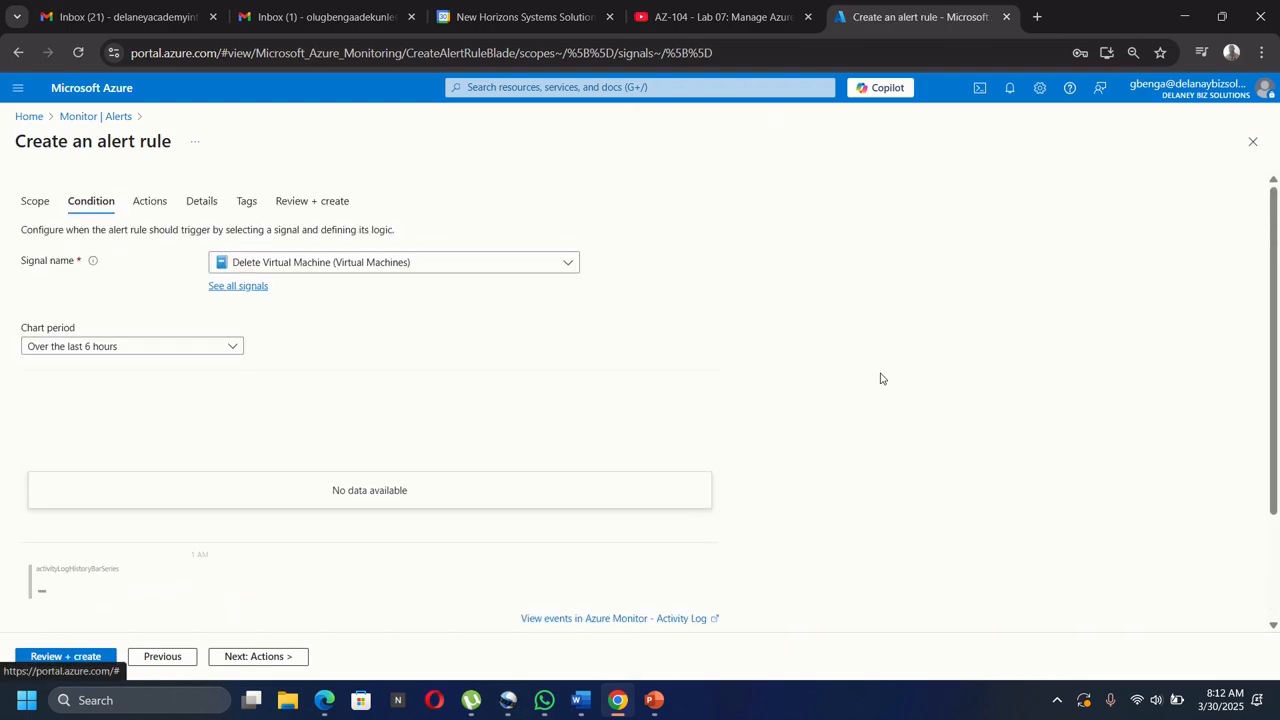
scroll(881, 378, "down", 3)
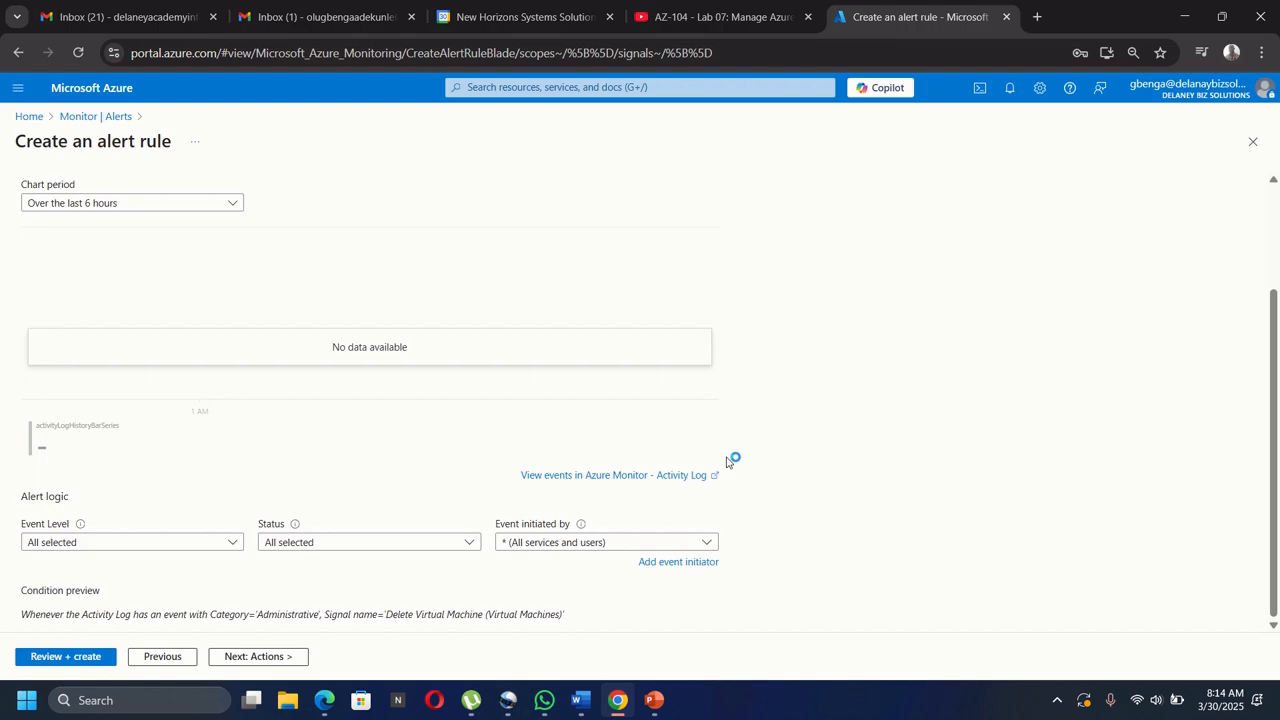
scroll(727, 460, "up", 3)
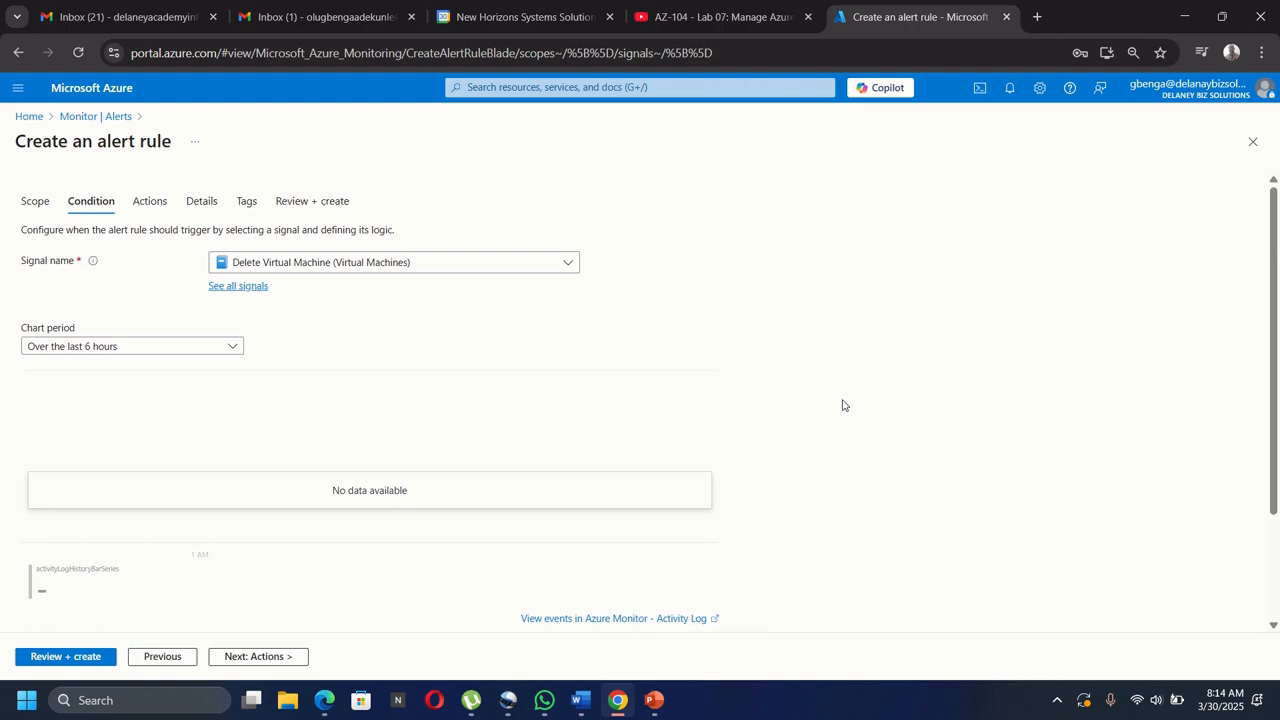
scroll(842, 405, "down", 3)
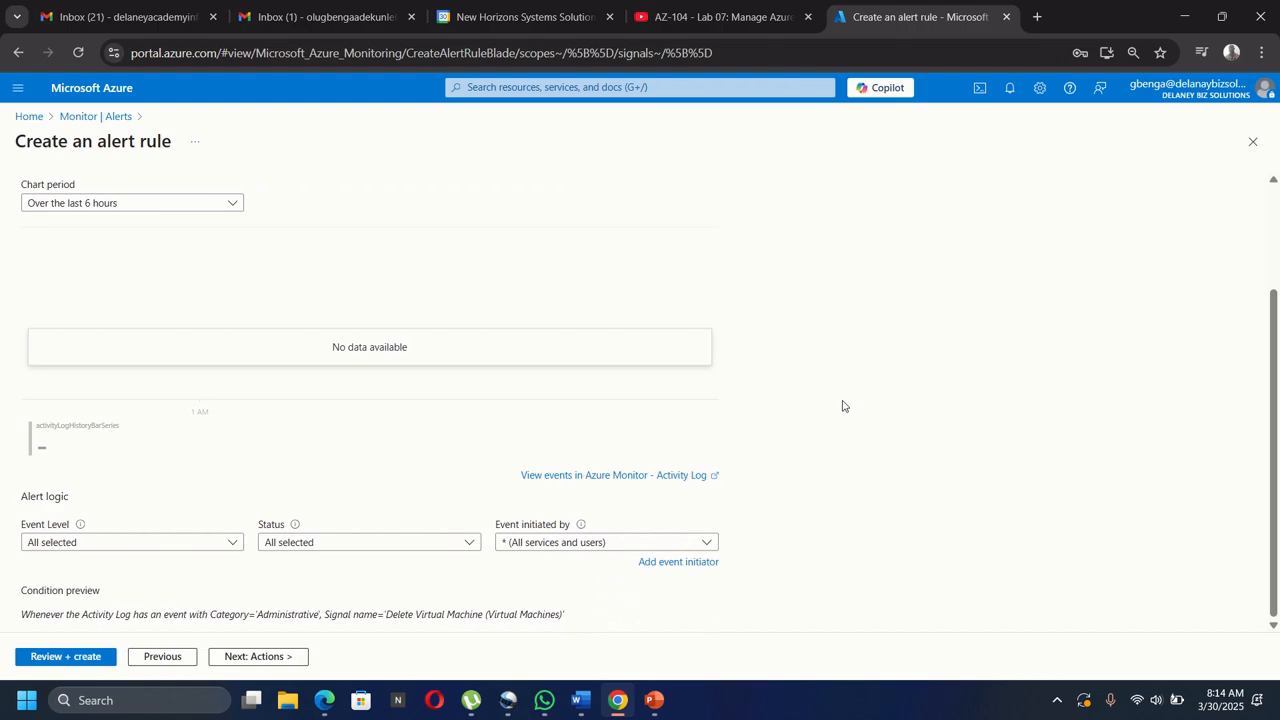
Advance the alert rule to its Actions step with the quick actions (preview) form.
left_click(236, 663)
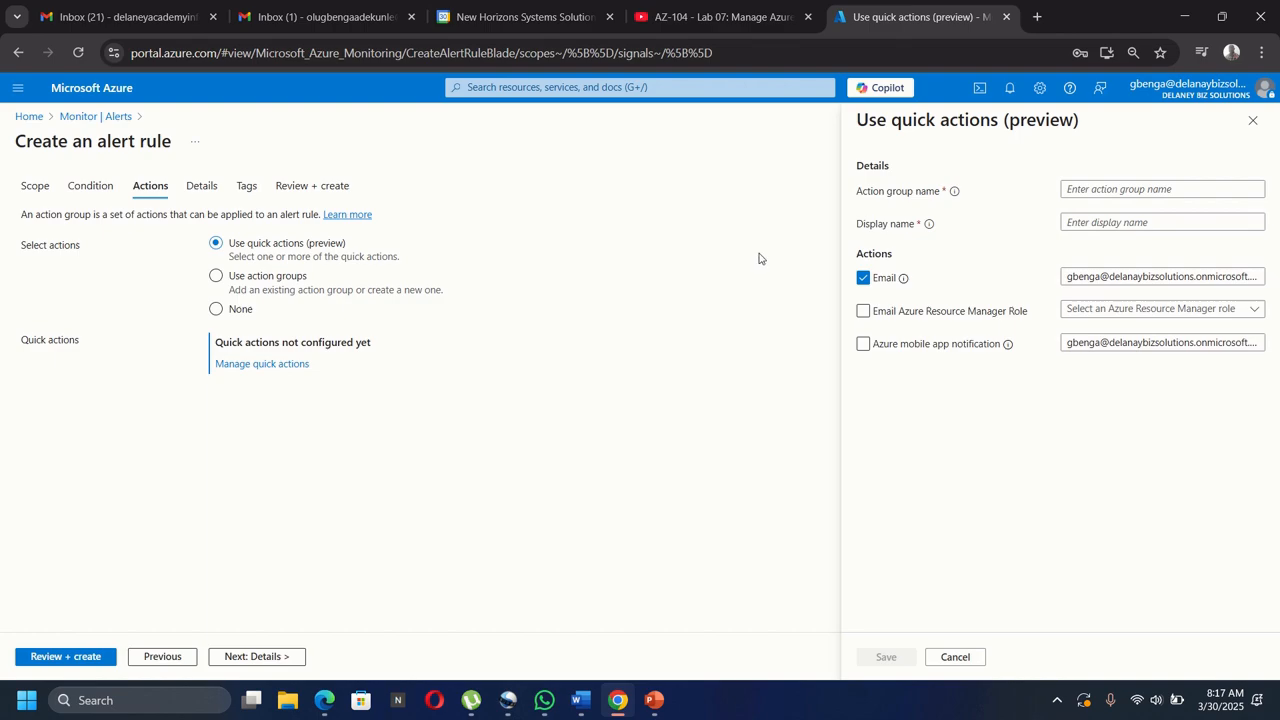
Enter action group name 'Alert the operations team' and display name 'AlertOpsTeam'.
left_click(1081, 185)
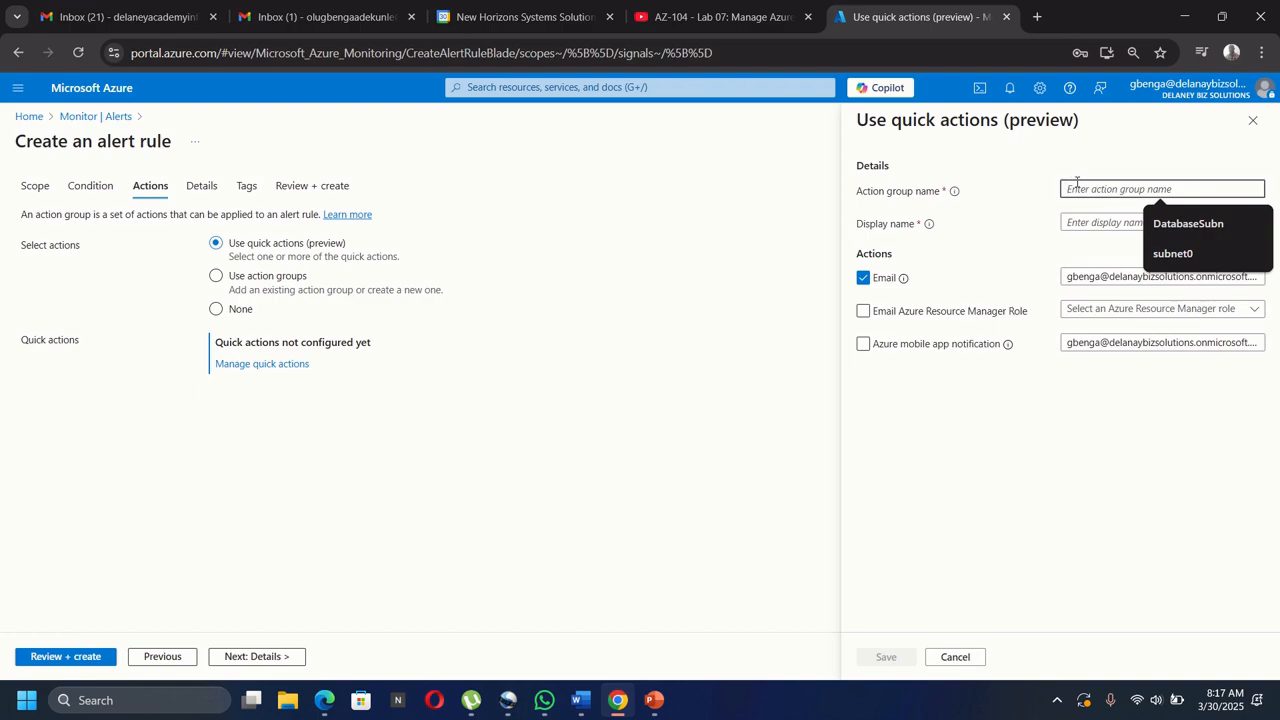
type("Alert")
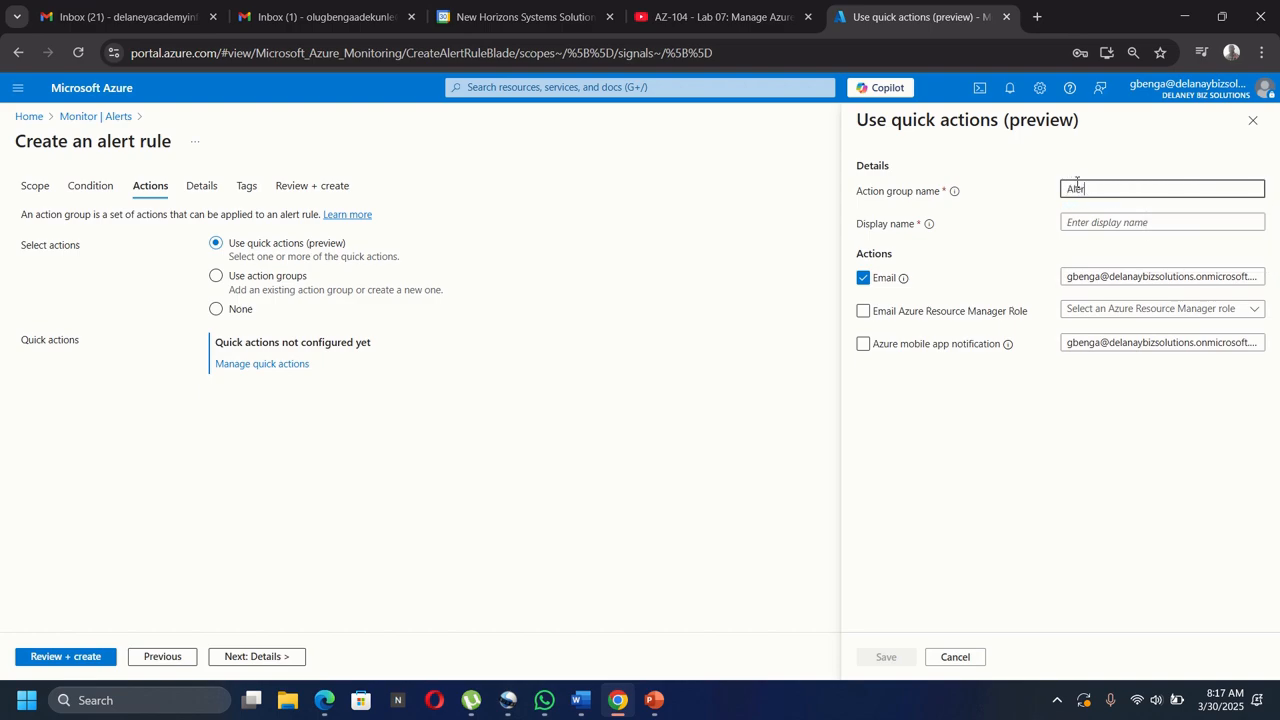
type(" the opera")
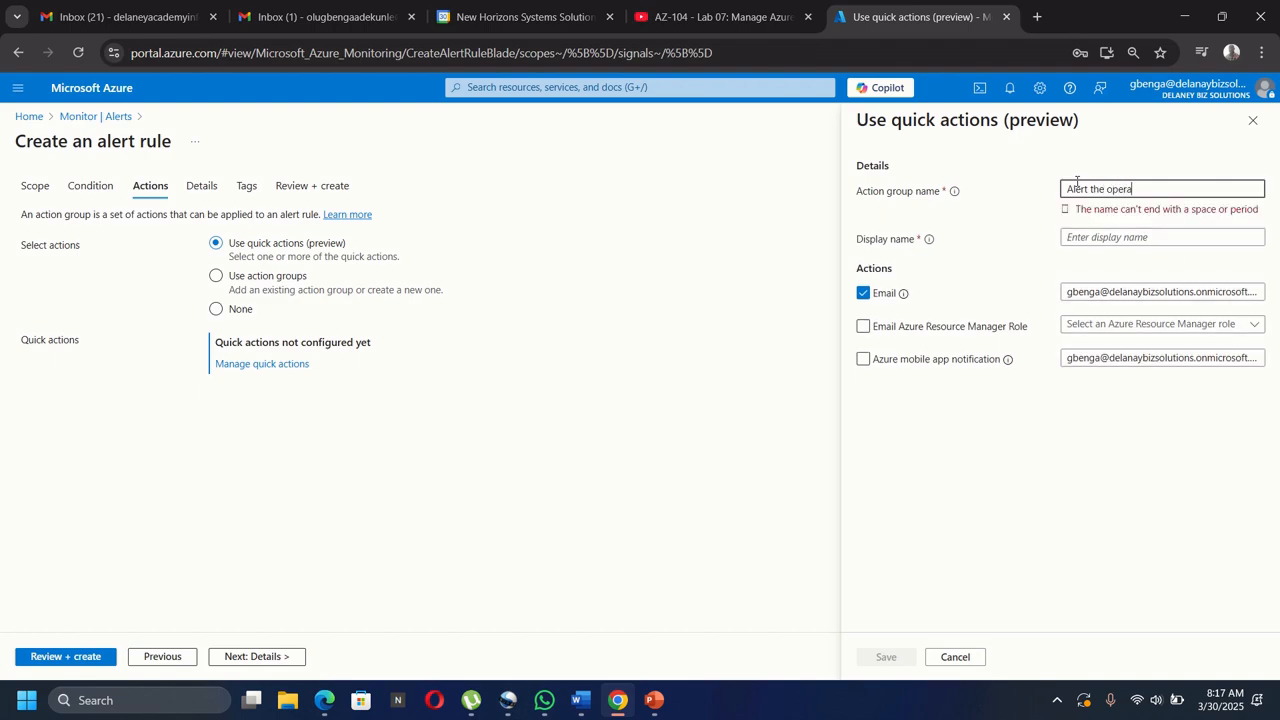
type("tion")
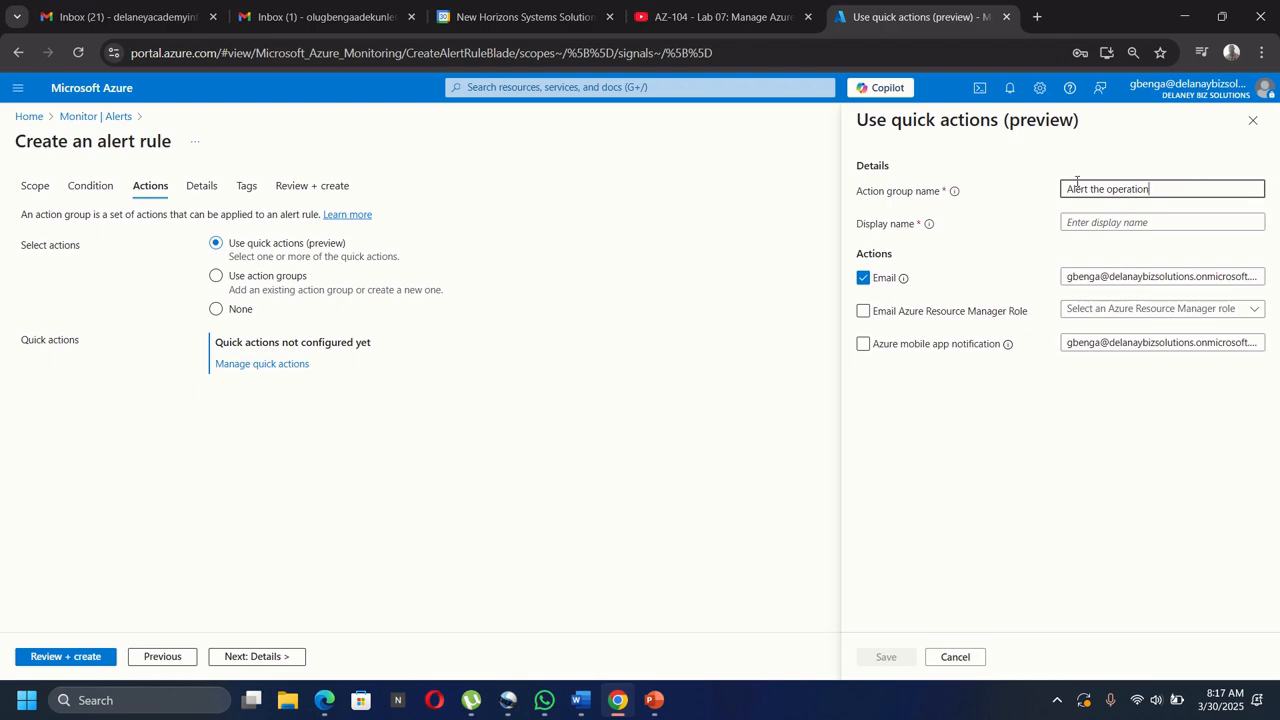
type("s team")
left_click(1079, 224)
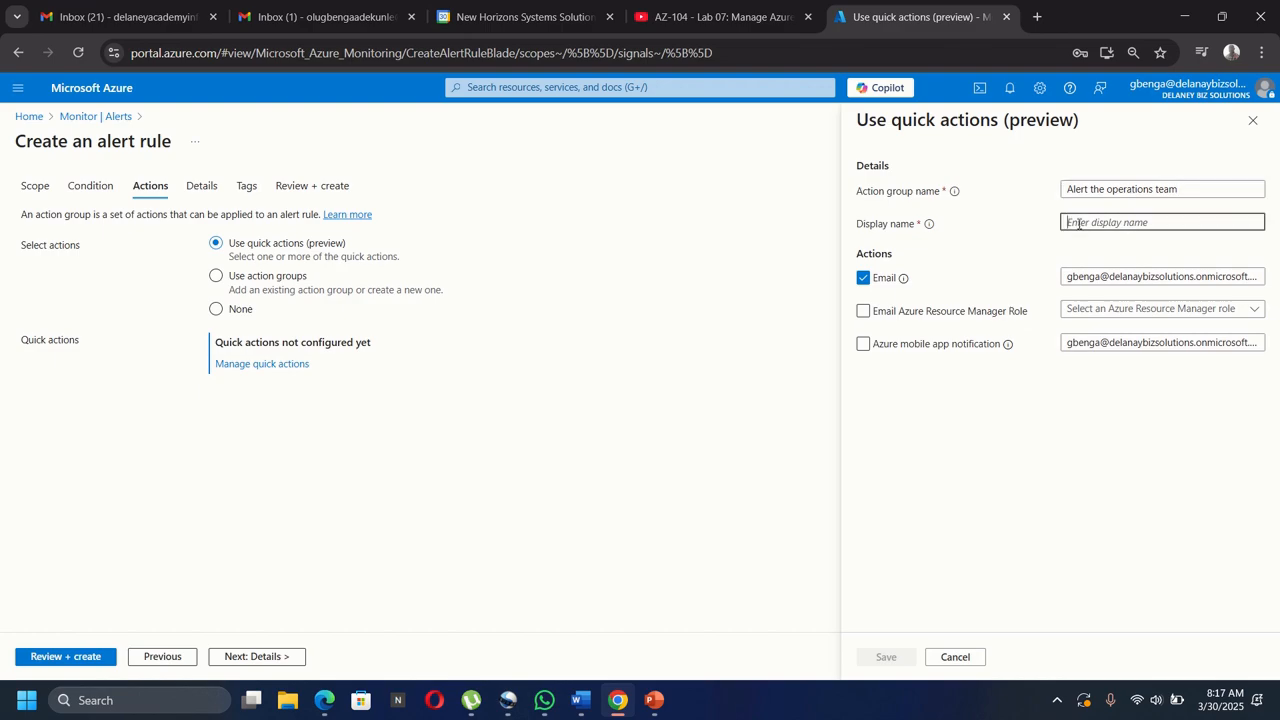
type("Alert")
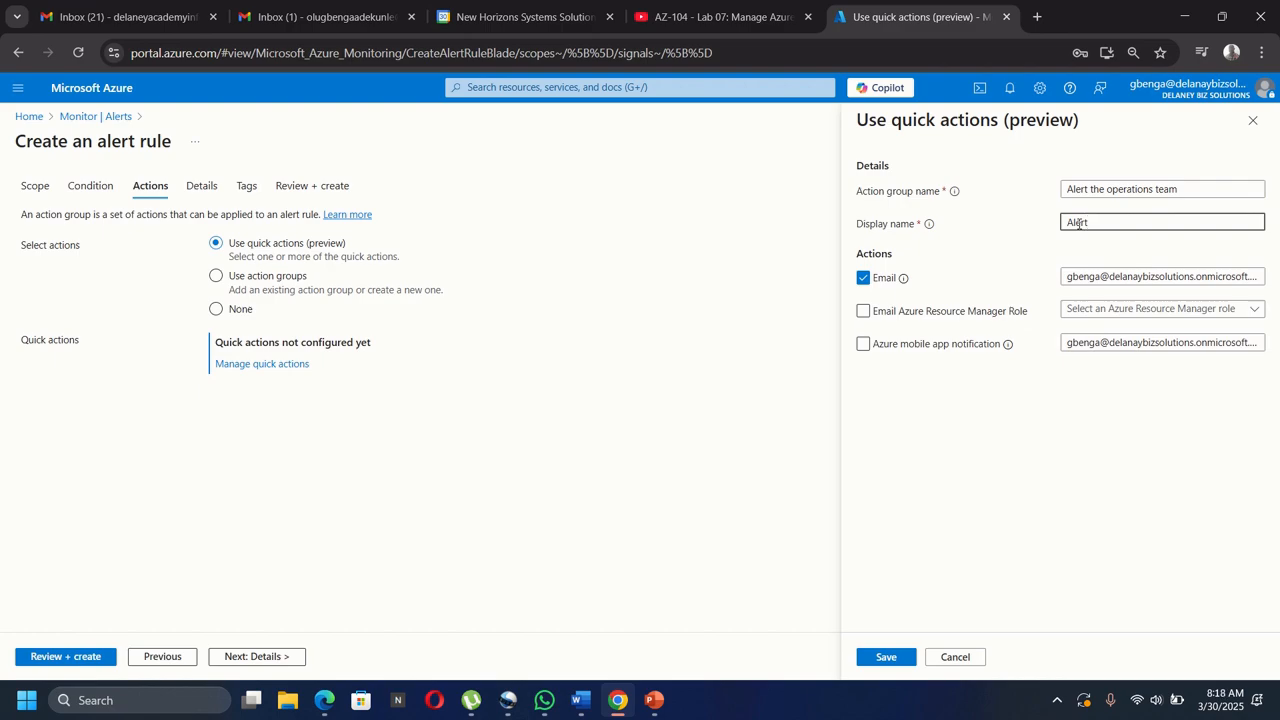
type("OpsTeam")
mouse_move(905, 282)
Replace the email recipient with the Gmail address and save the quick actions.
left_click(1202, 277)
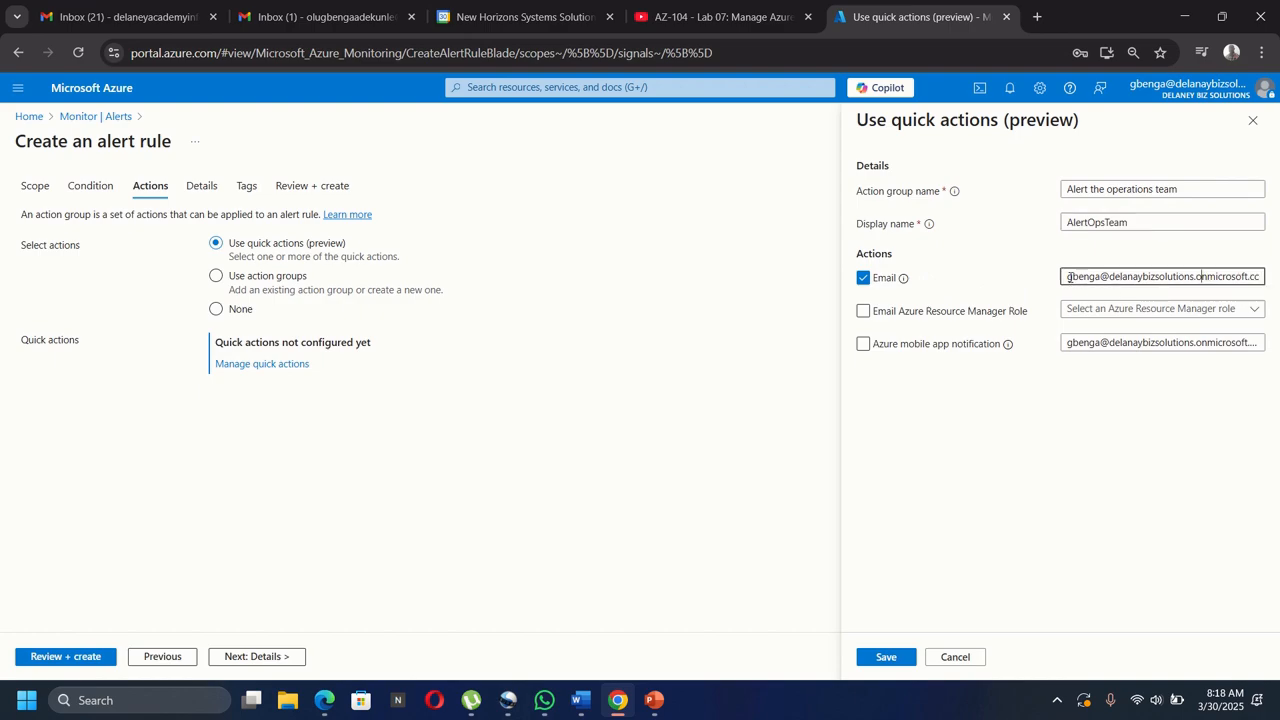
left_click_drag(1068, 278, 1278, 284)
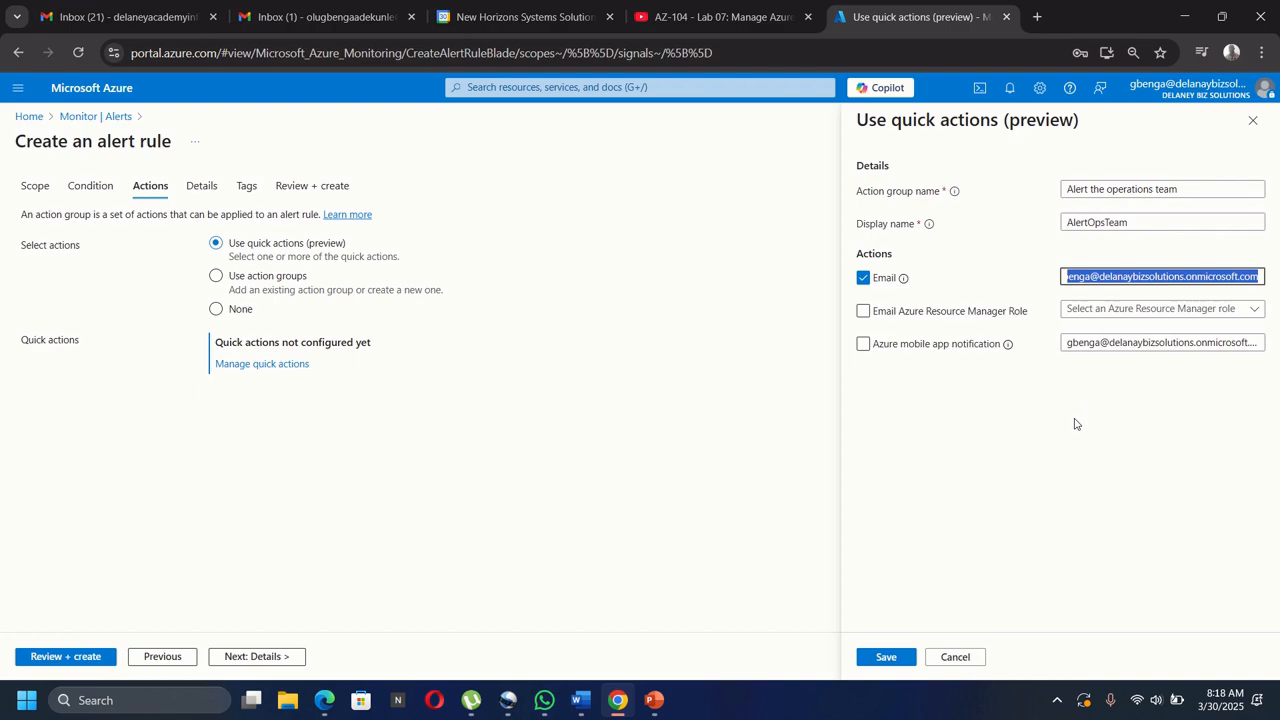
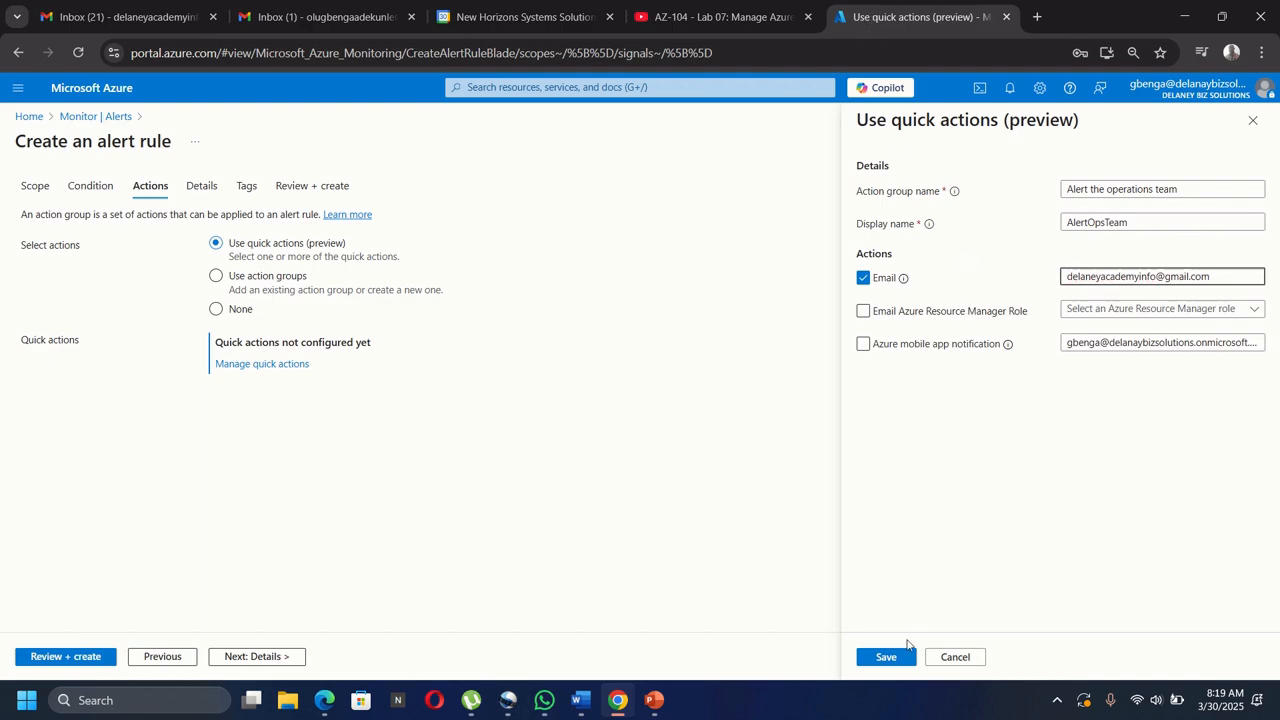
left_click(887, 659)
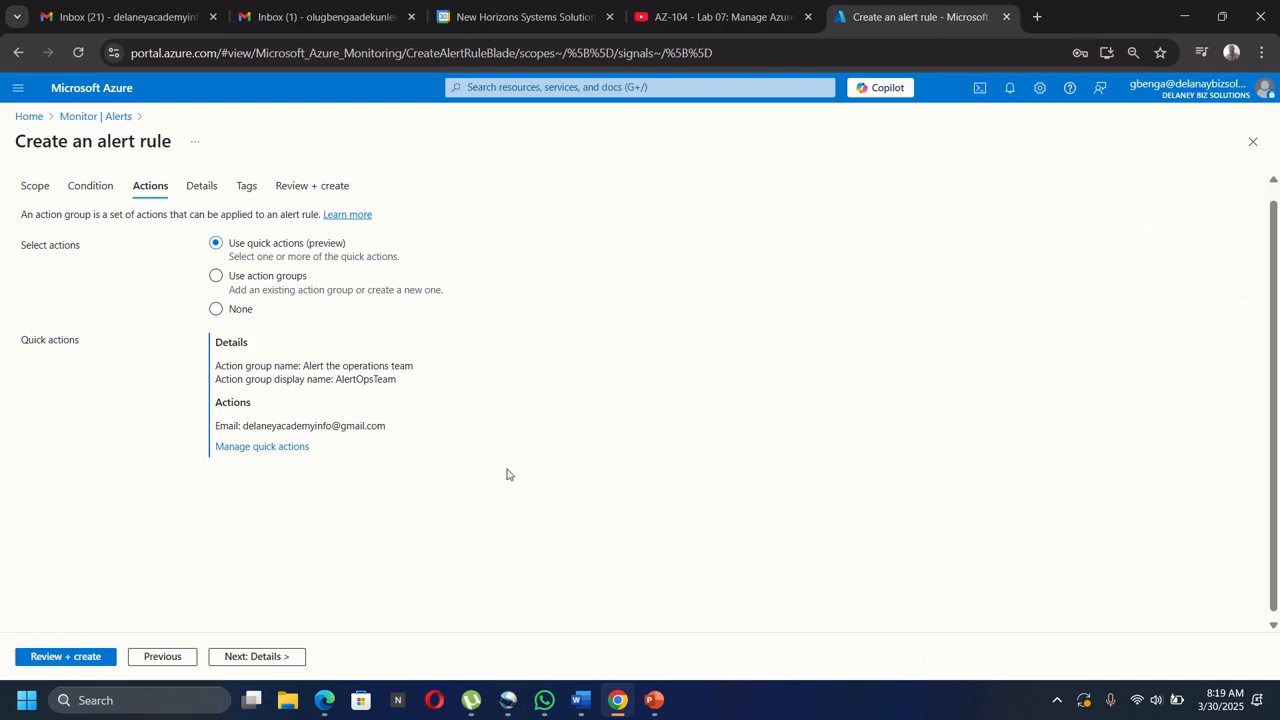
On Details, name the rule 'VM wa deleted' with description 'A VM in your resource group was deleted'.
left_click(251, 657)
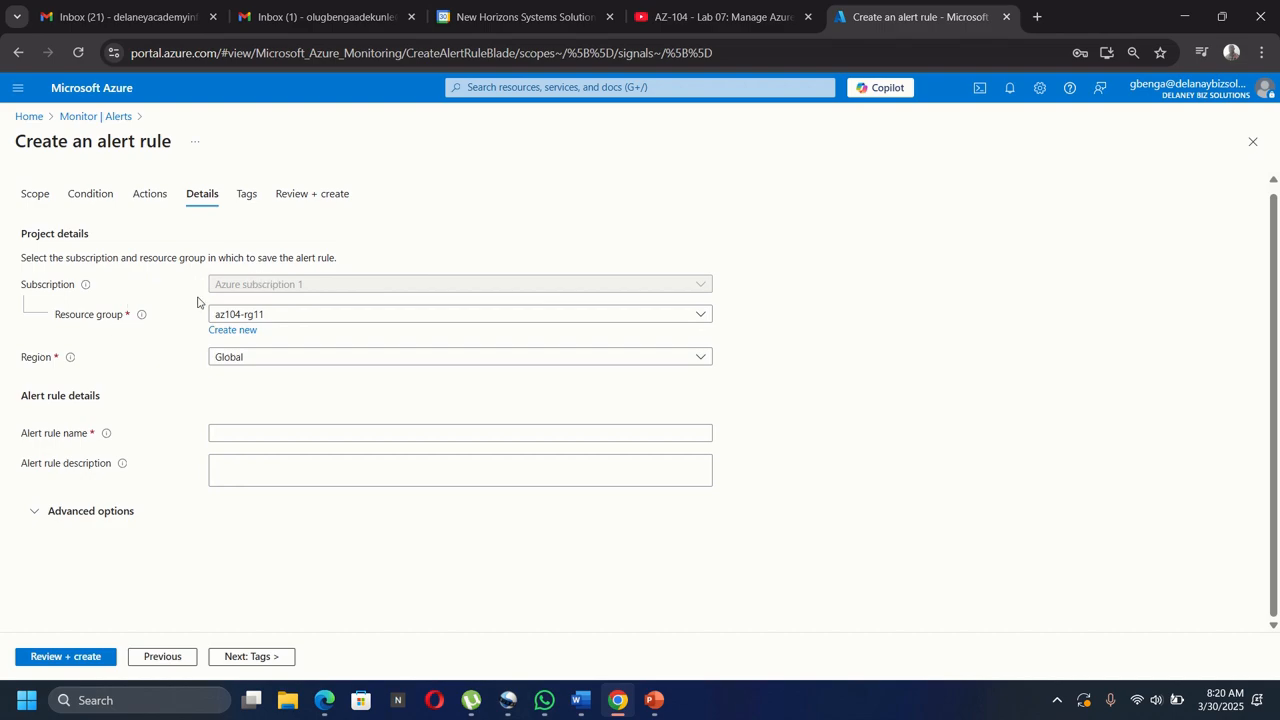
left_click(32, 430)
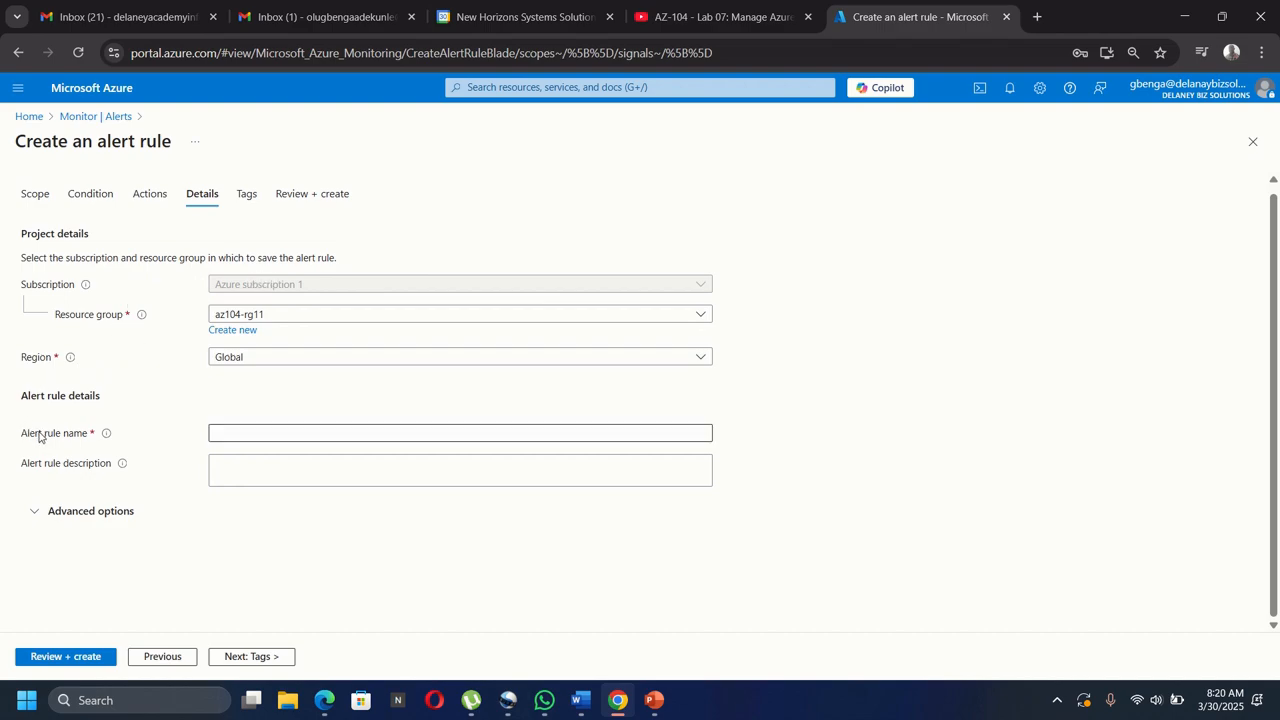
left_click(286, 437)
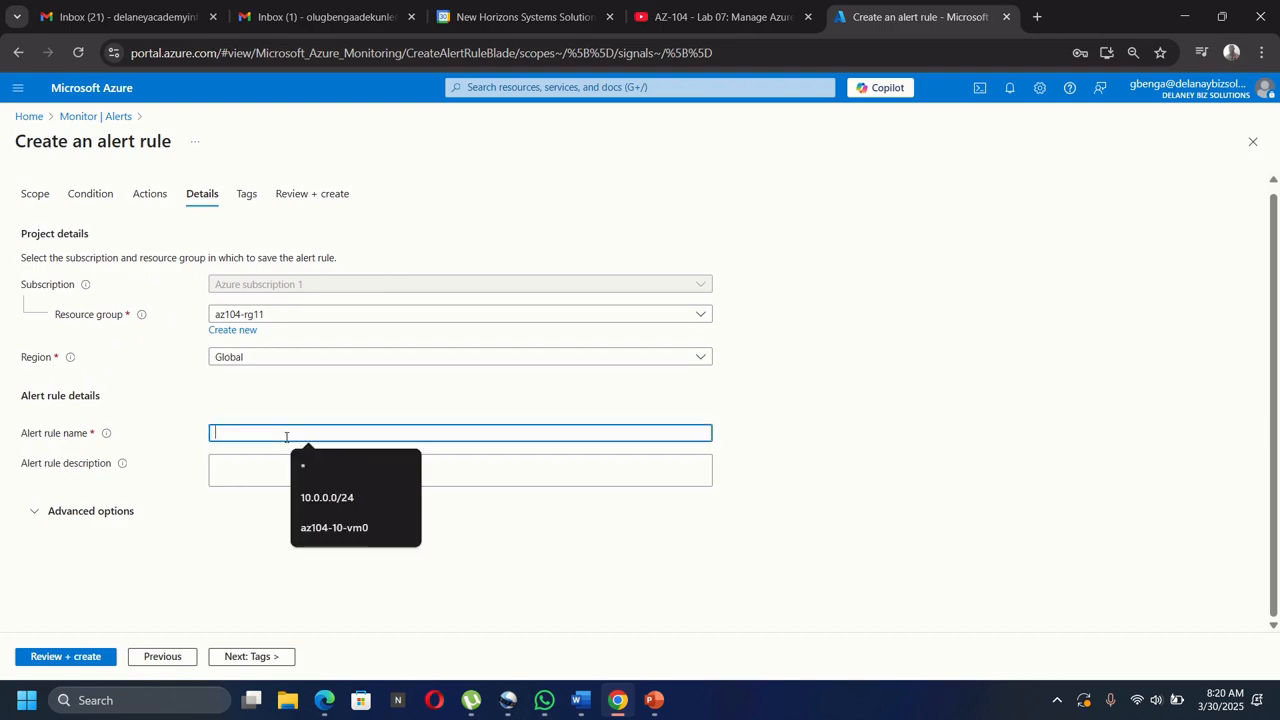
type("V")
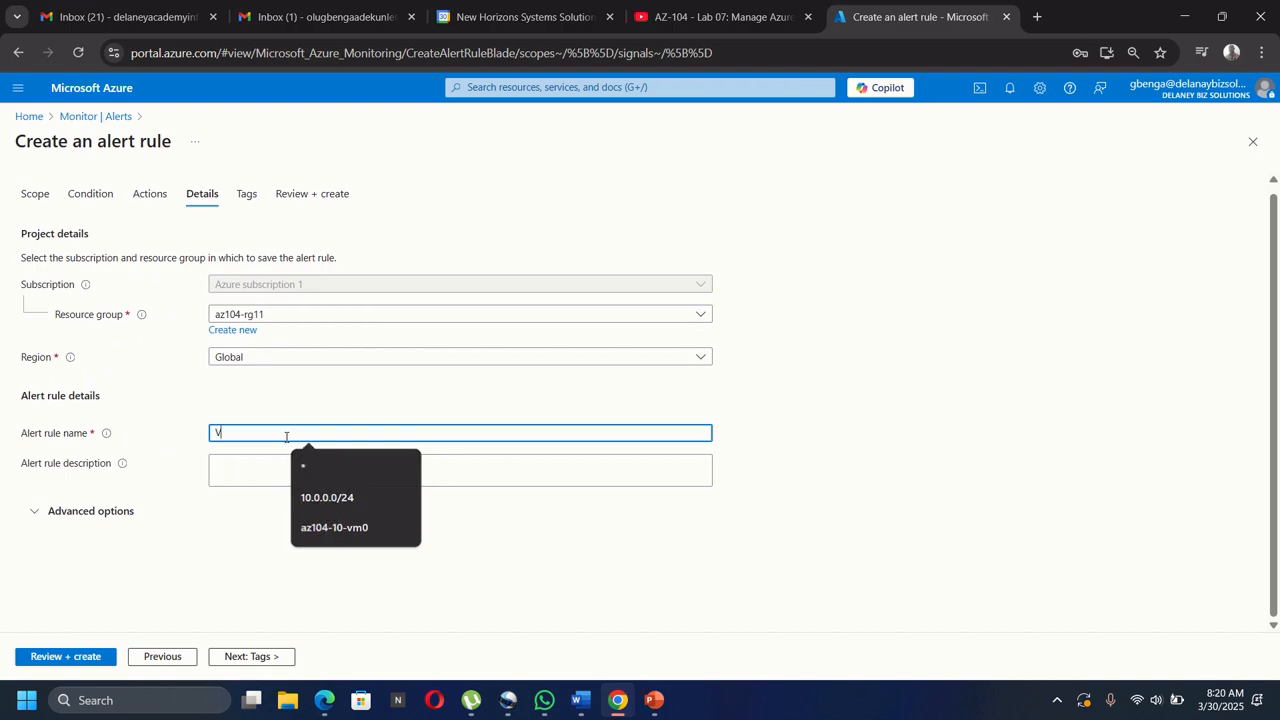
type("M")
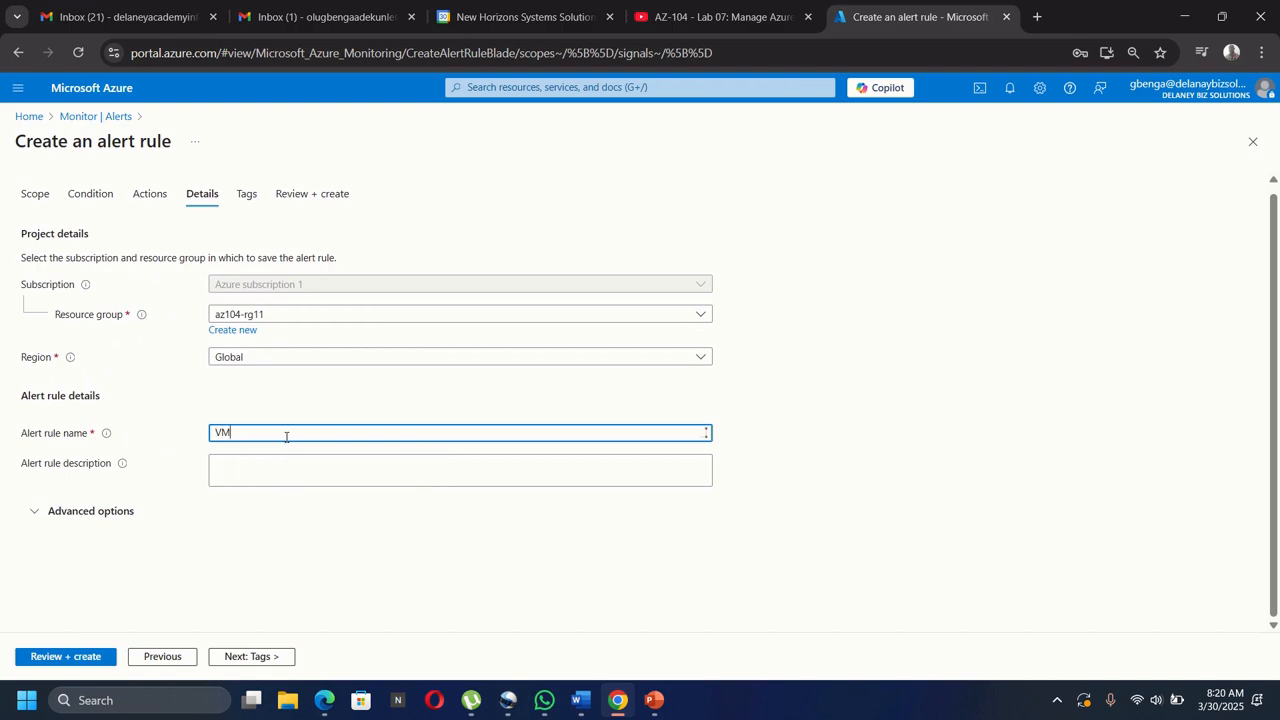
type(" wa deleted")
left_click(285, 482)
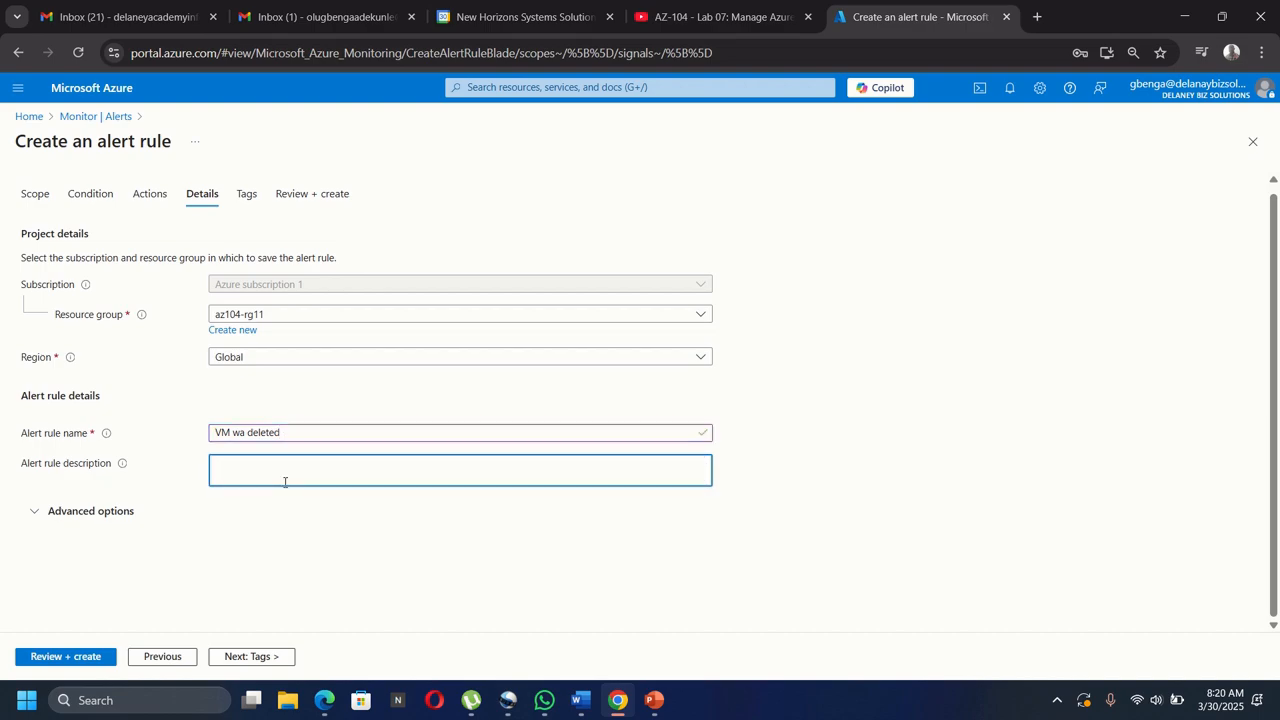
type("A VM in your resource group was deleted")
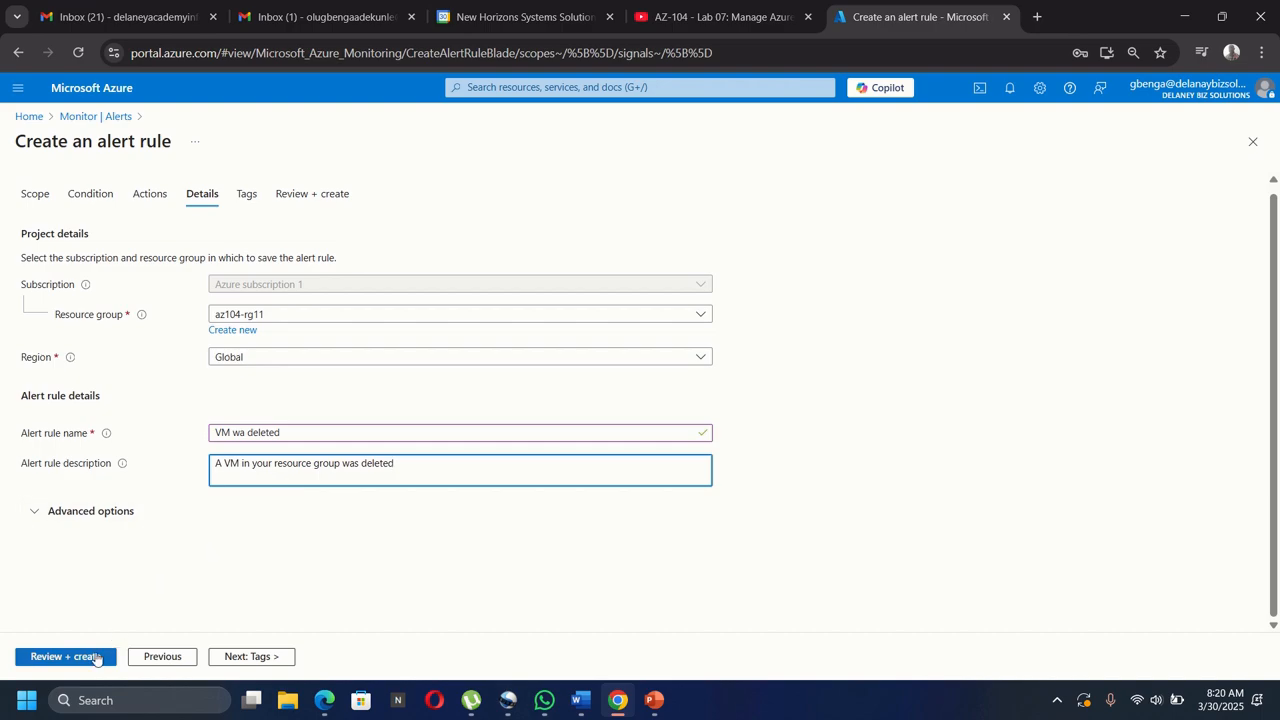
Review and create the 'VM wa deleted' alert rule.
left_click(68, 657)
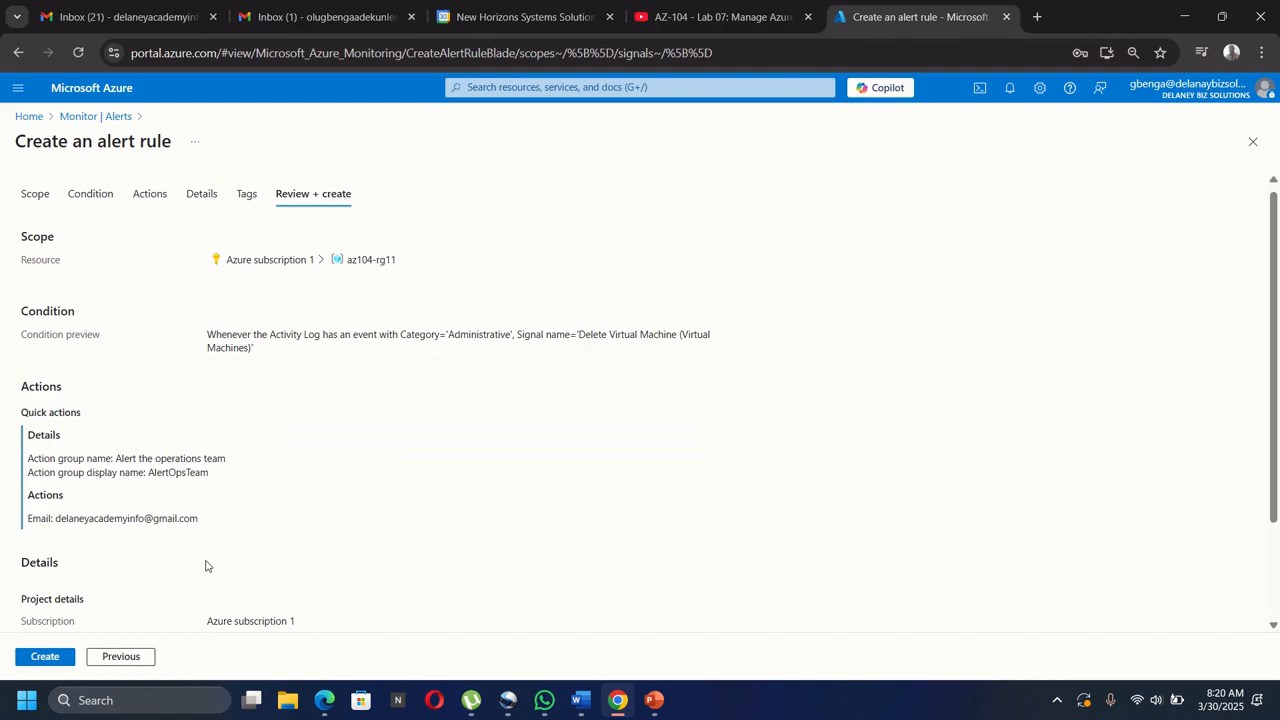
left_click(48, 658)
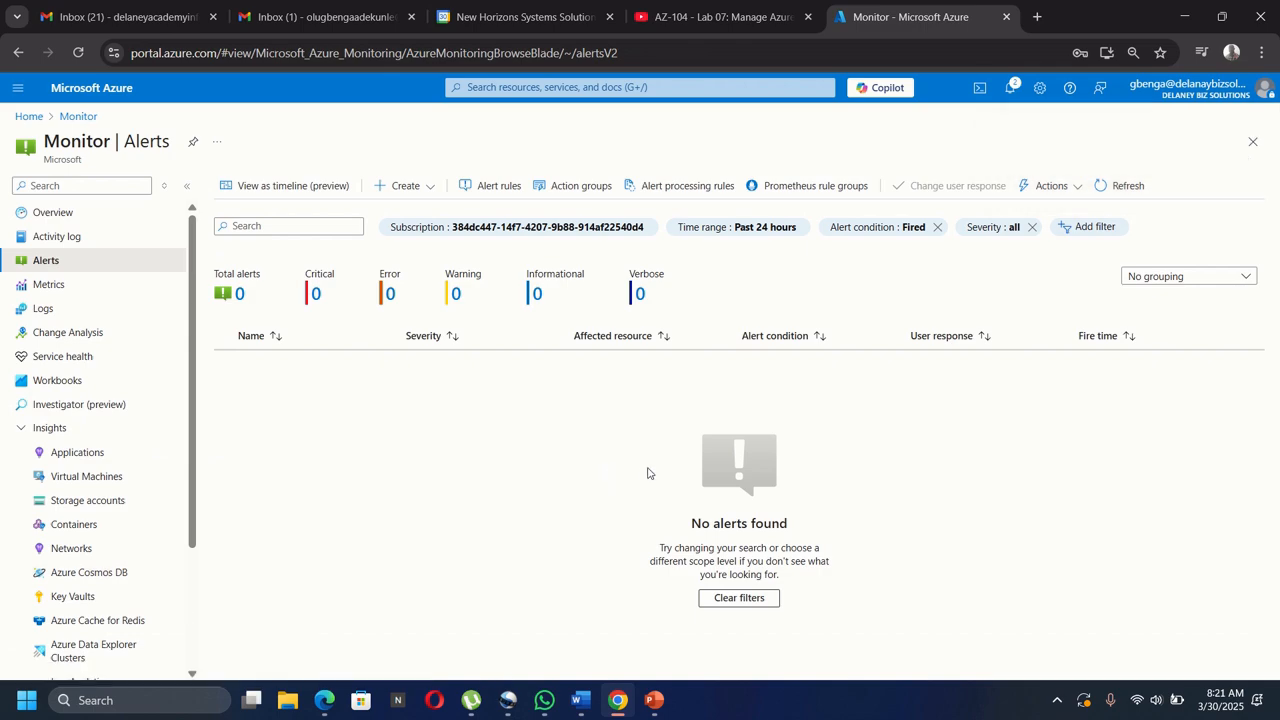
Confirm the alert rule and action group creation in Notifications, then switch to the Gmail inbox.
left_click(1012, 88)
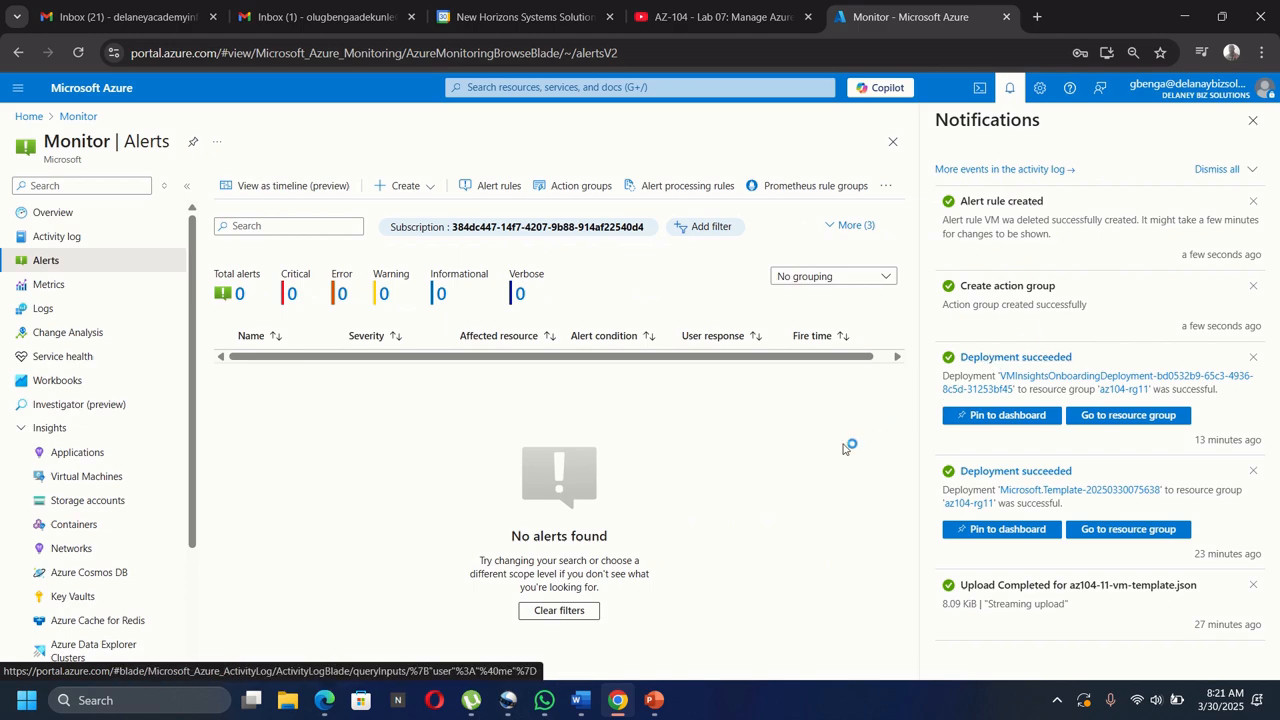
left_click(1253, 120)
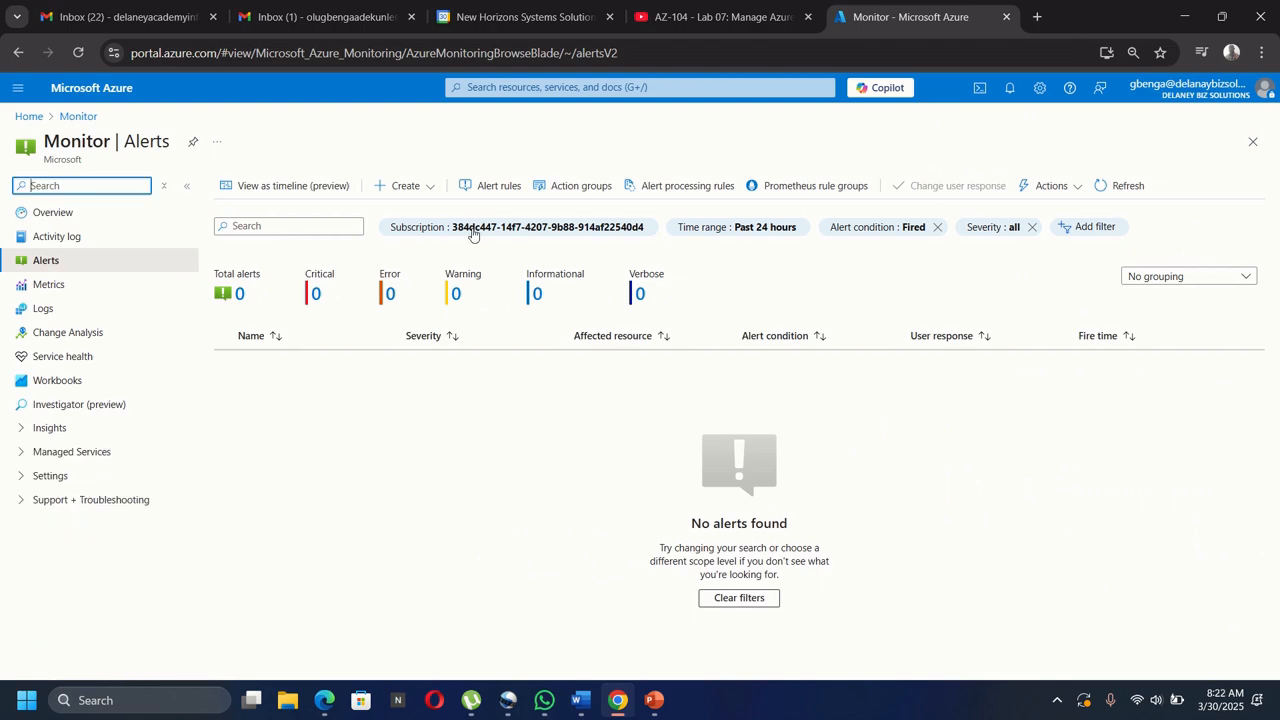
left_click(124, 18)
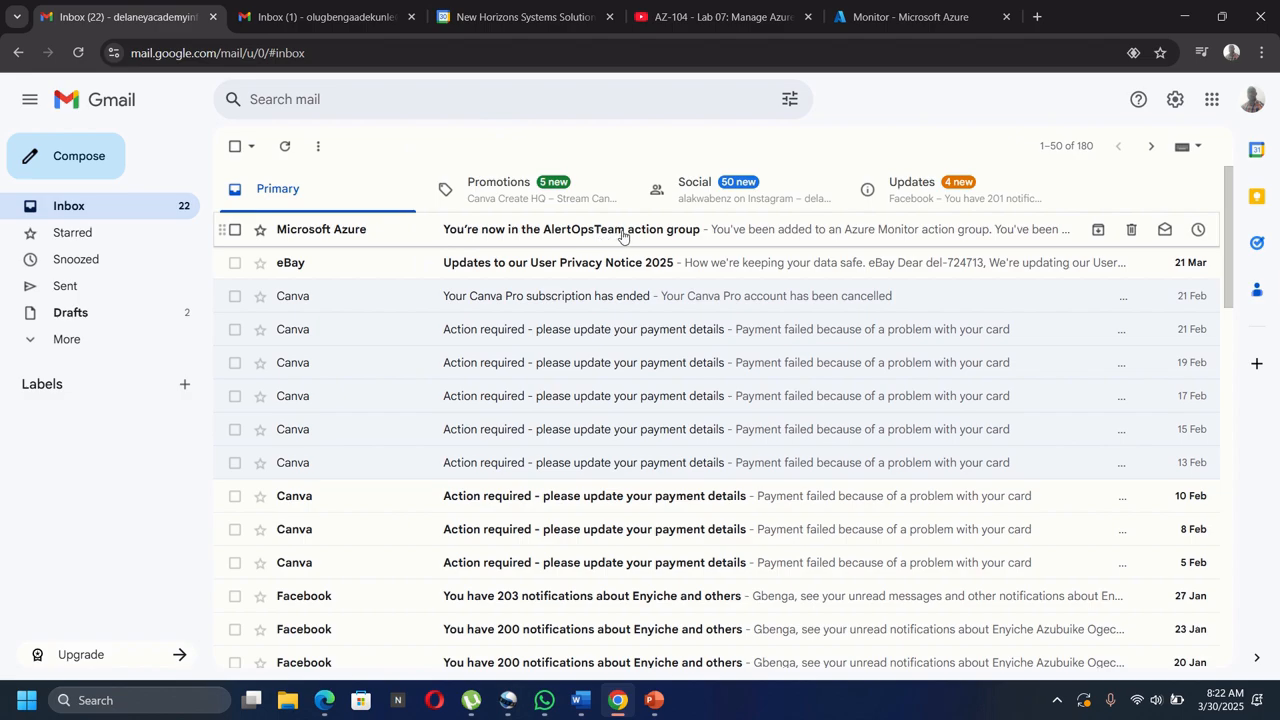
Read the Azure email about joining AlertOpsTeam, then return to the Monitor Alerts tab.
left_click(683, 238)
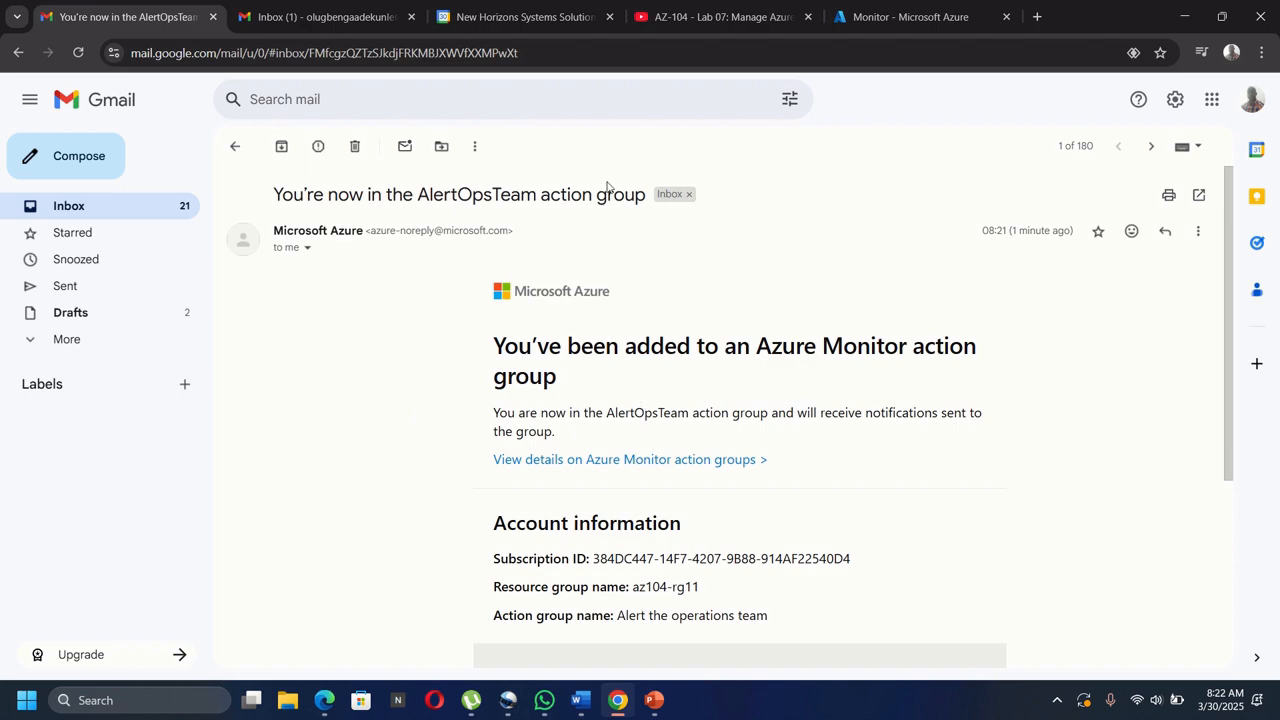
left_click(898, 20)
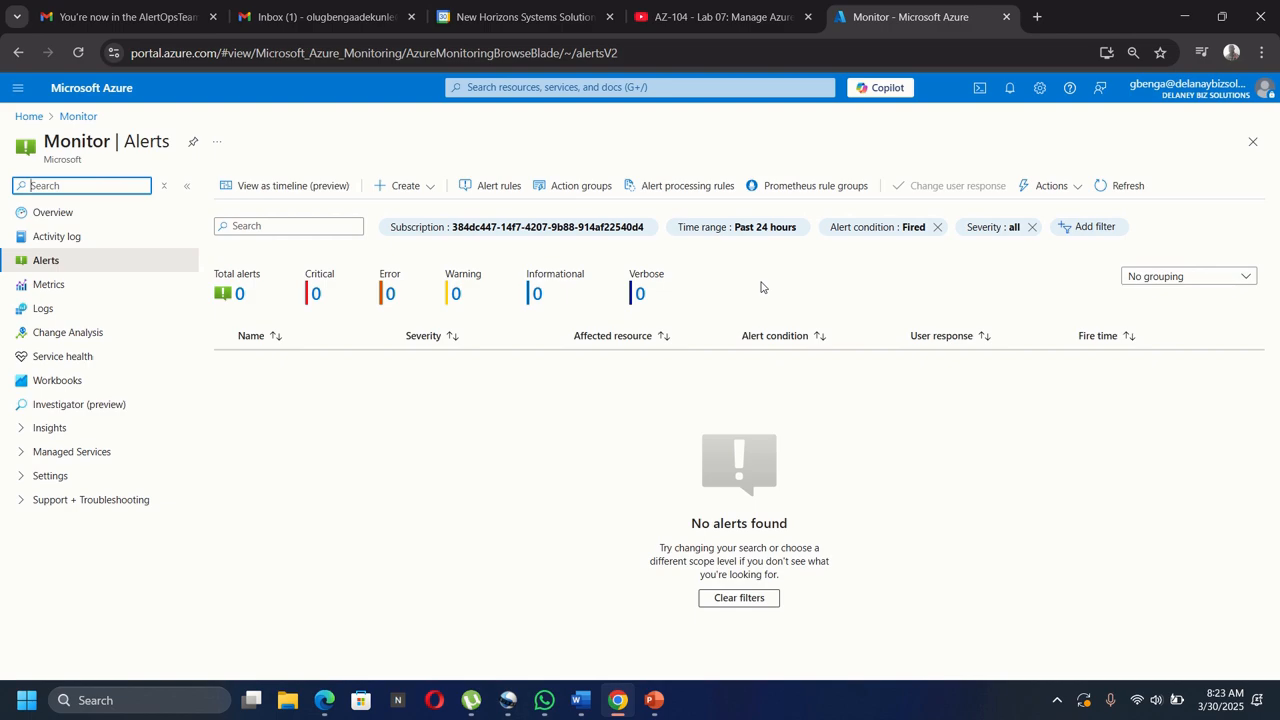
Find Virtual machines, select az104-vm0, and start deleting it.
left_click(522, 87)
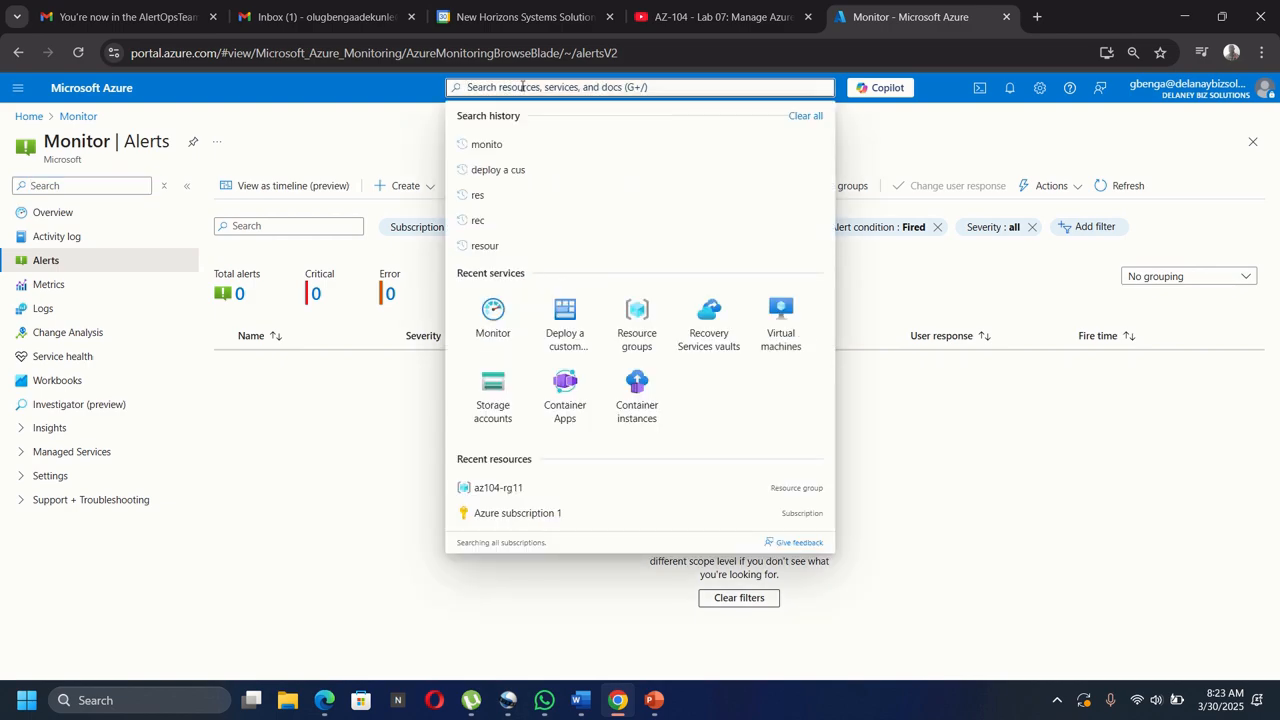
type("virtu")
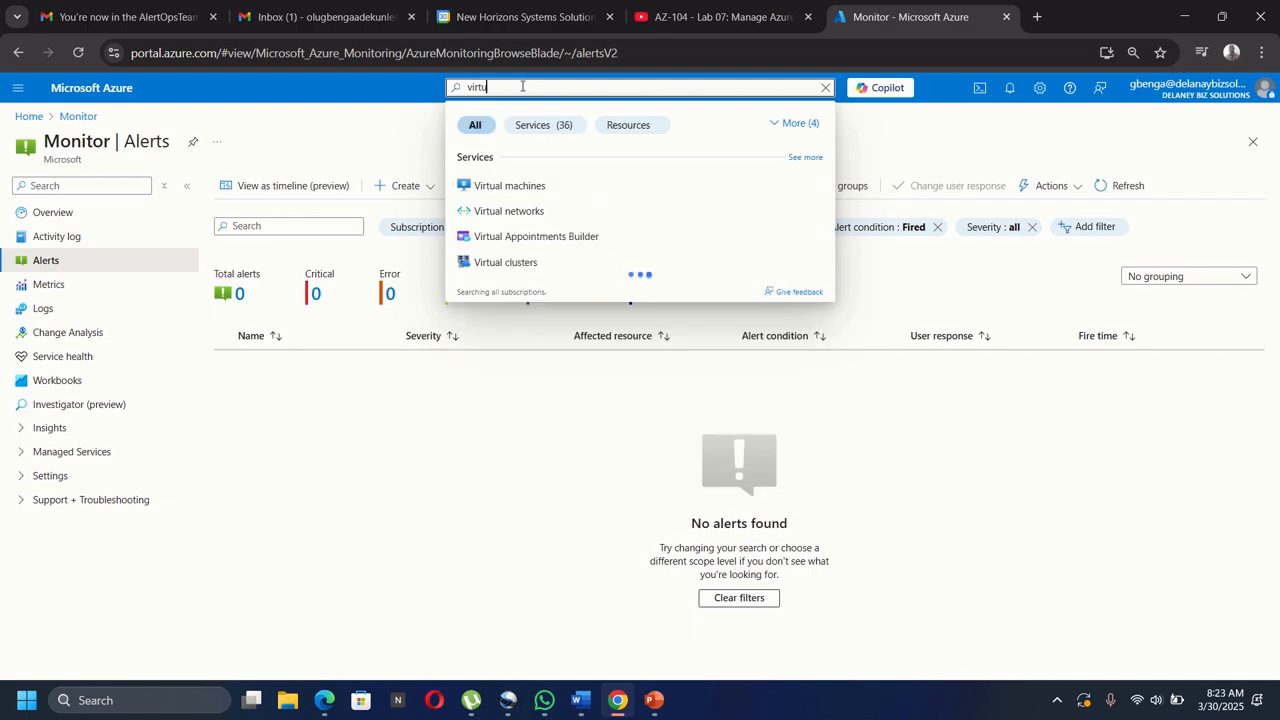
left_click(520, 188)
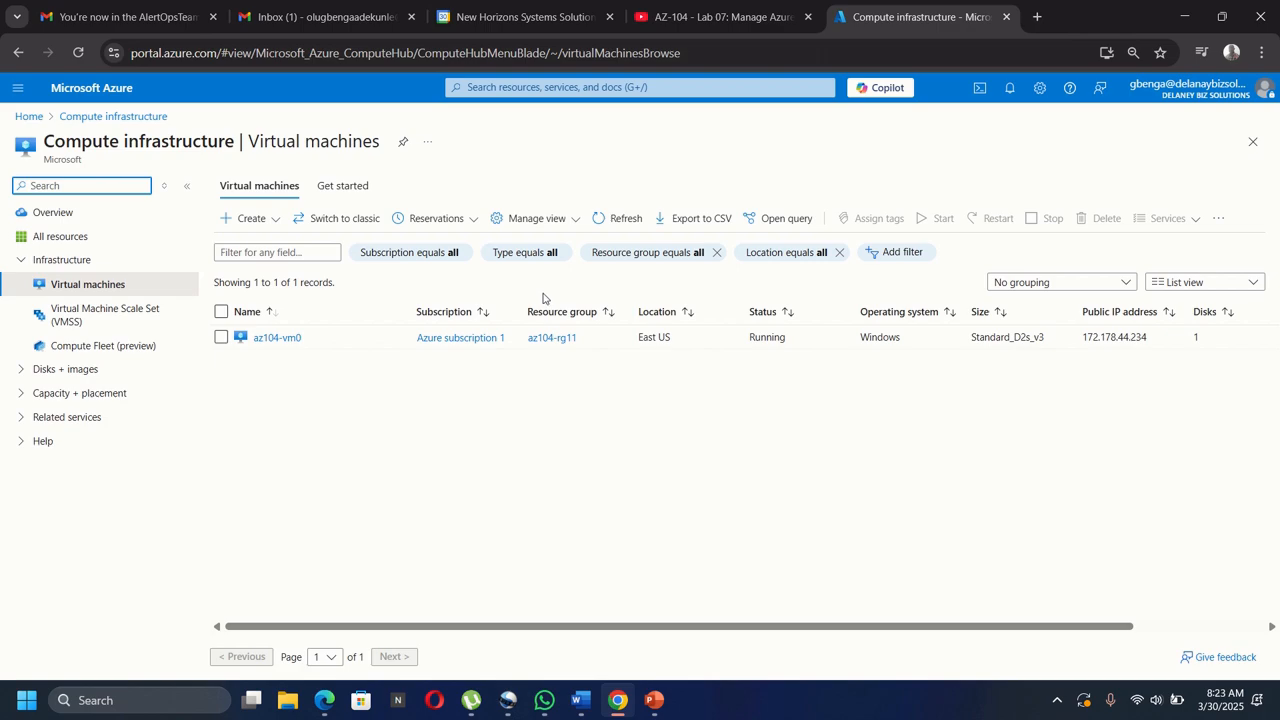
left_click(221, 337)
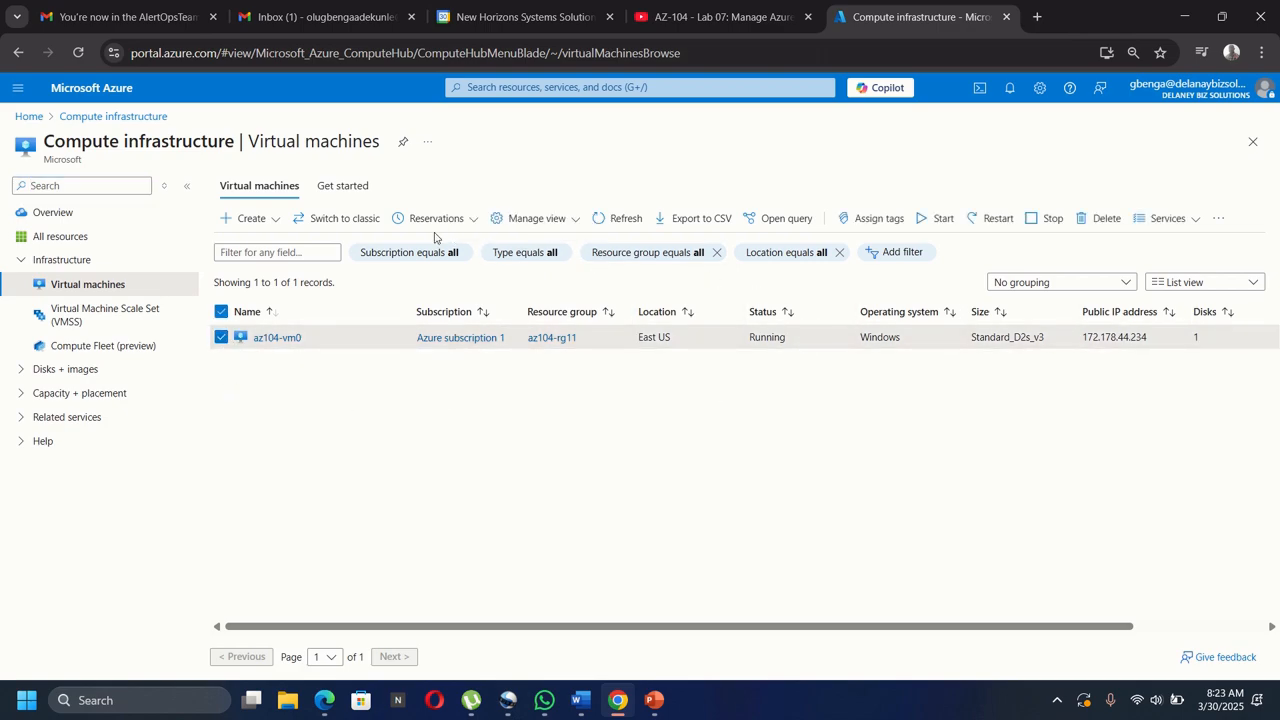
left_click(1104, 218)
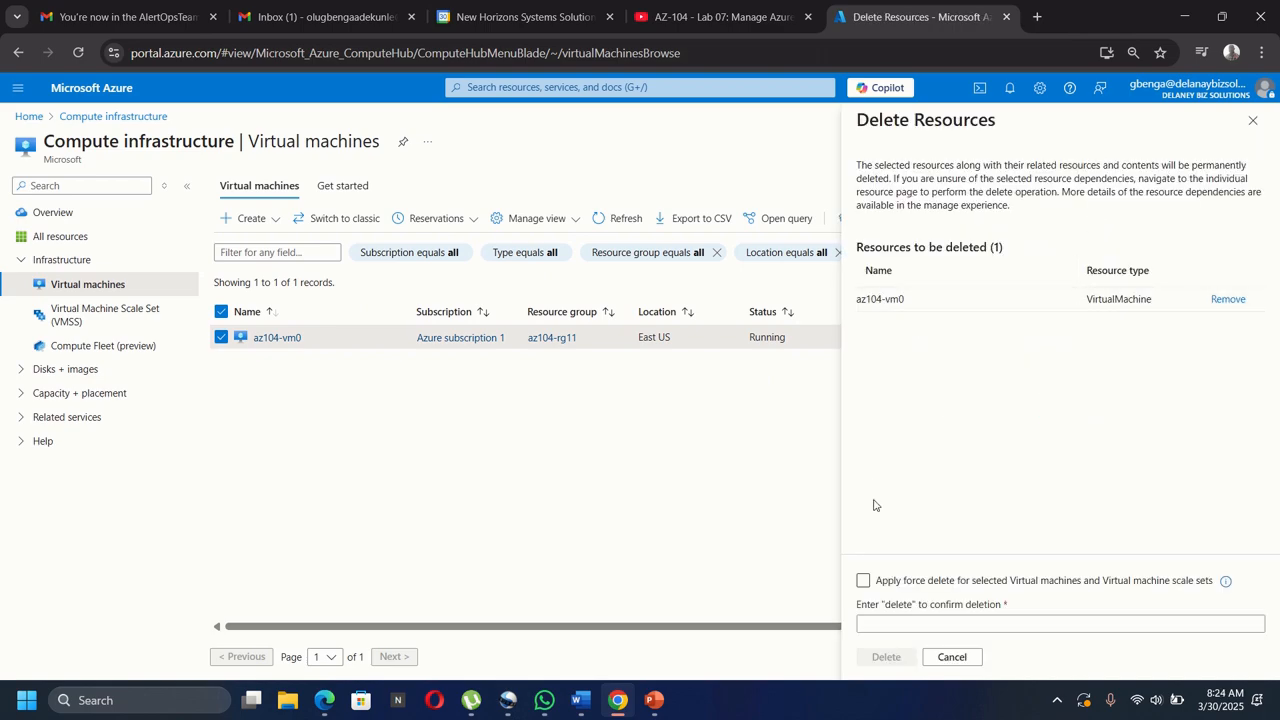
Force delete az104-vm0, confirming with the word 'delete'.
left_click(863, 582)
left_click(904, 622)
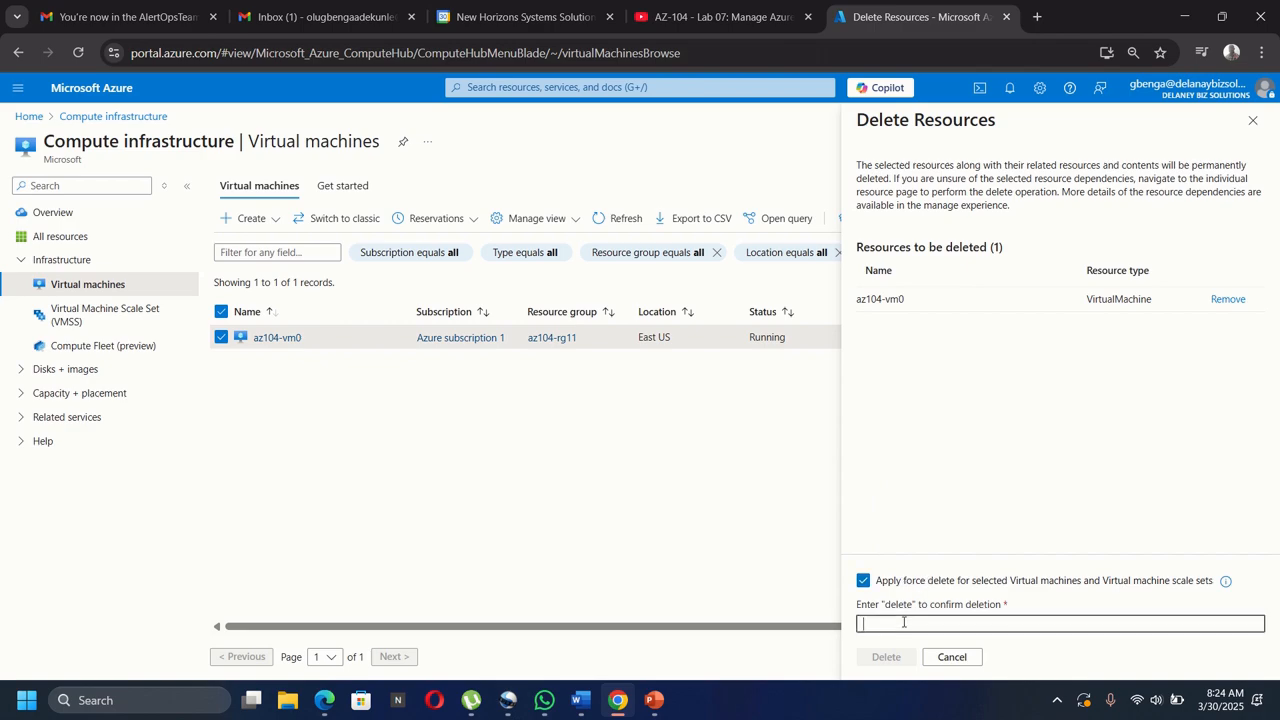
type("delete")
left_click(886, 656)
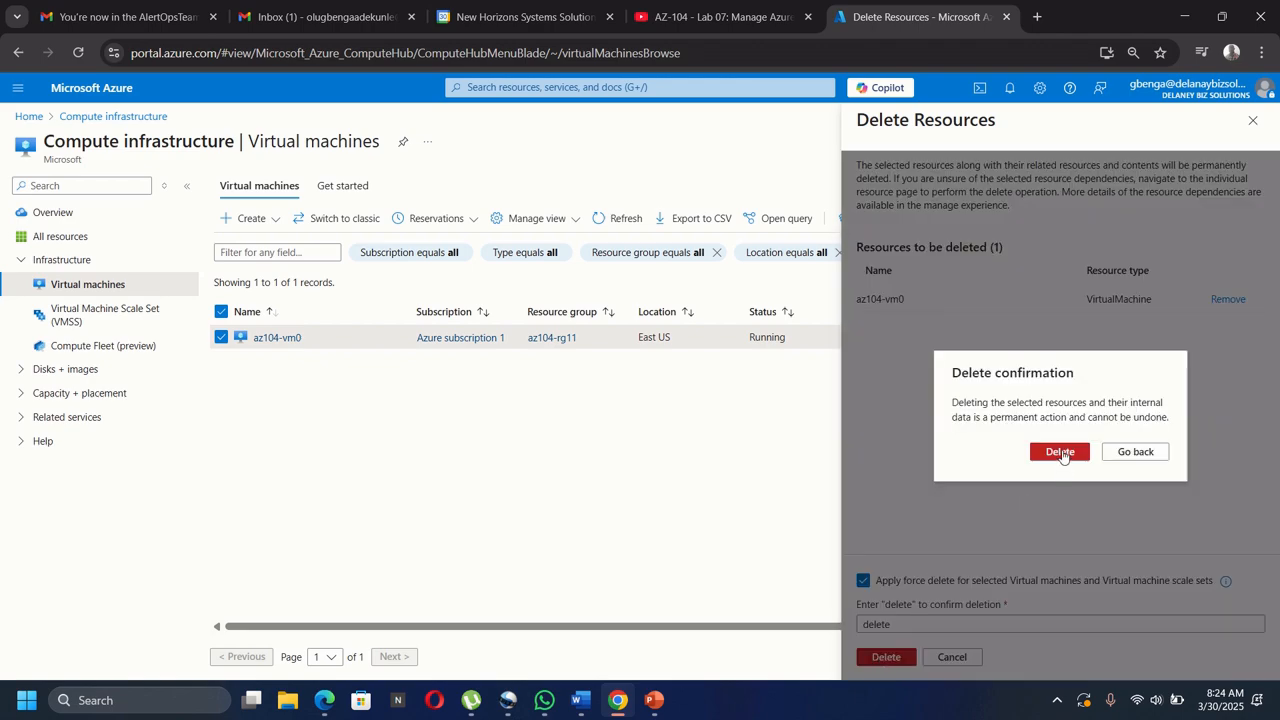
left_click(1062, 452)
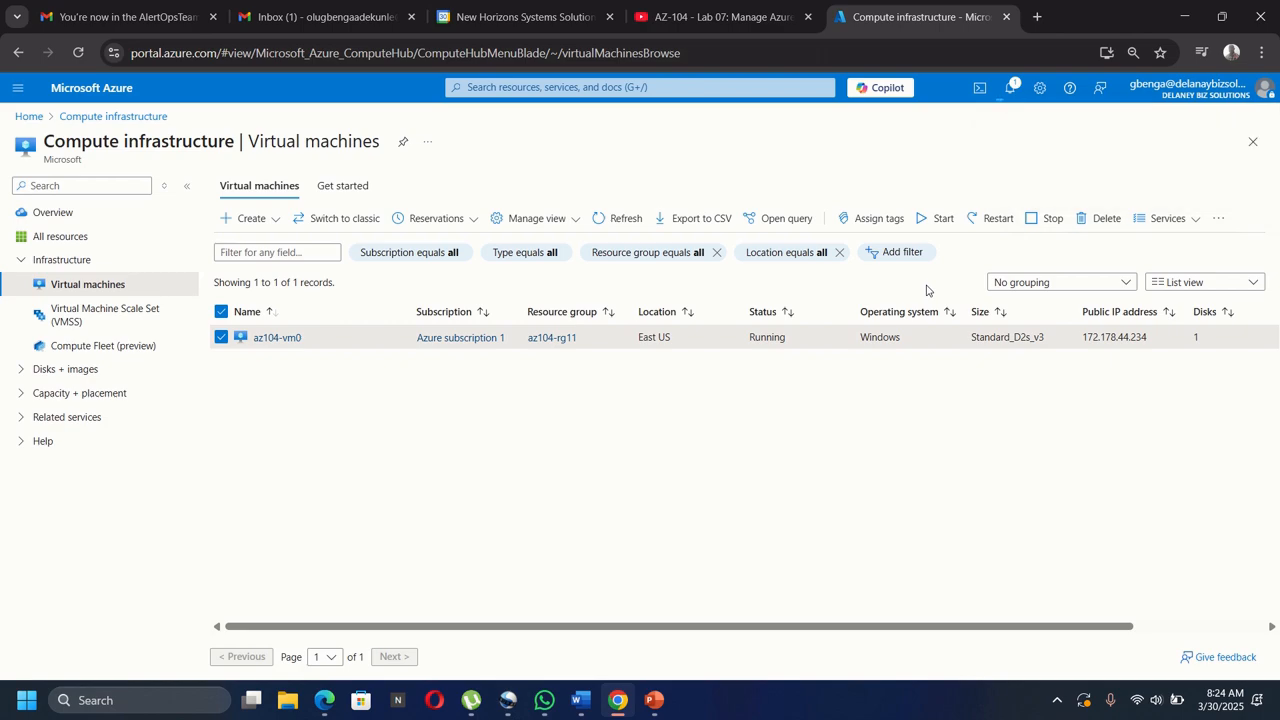
Watch Notifications until the az104-vm0 deletion succeeds, then close the pane.
left_click(1011, 92)
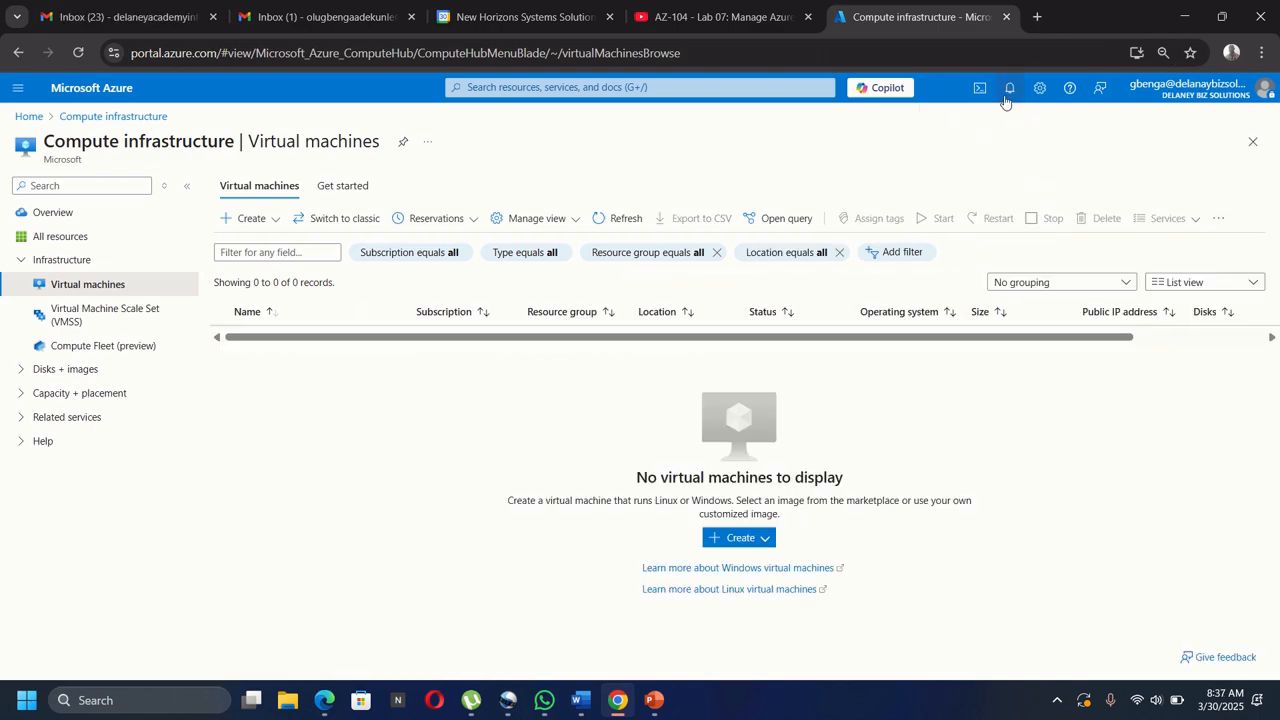
left_click(1010, 88)
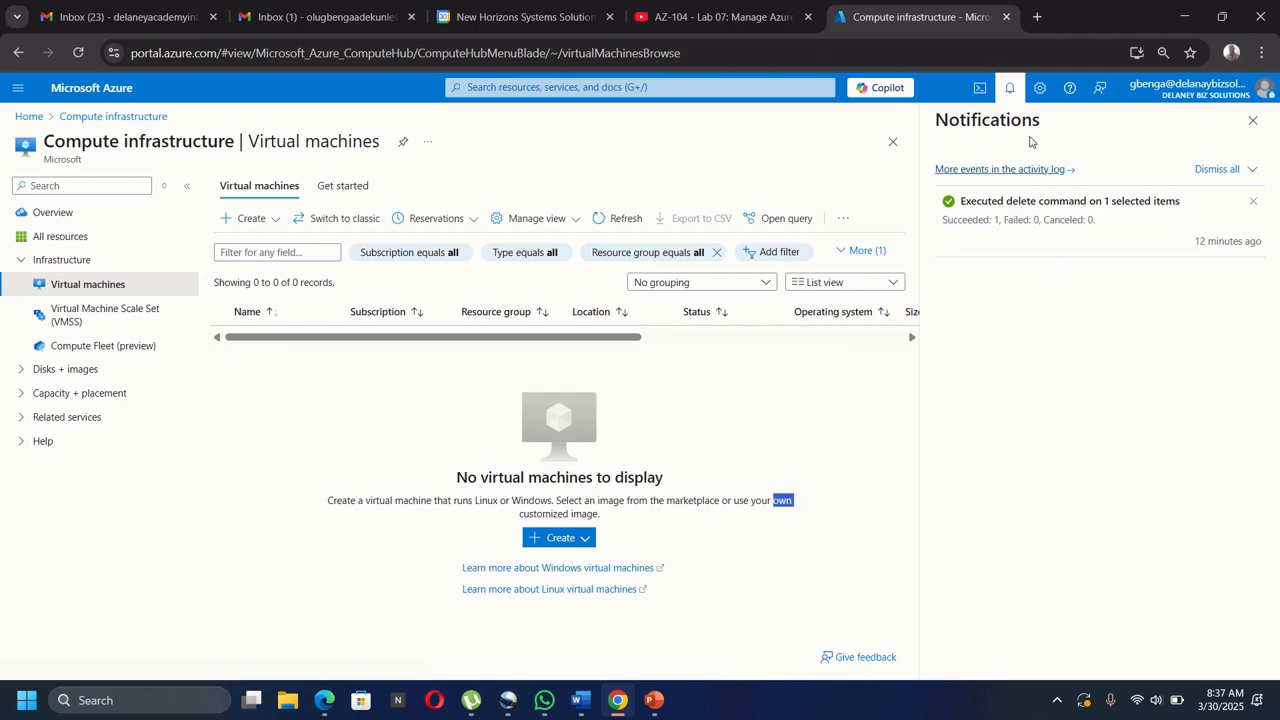
left_click(1010, 88)
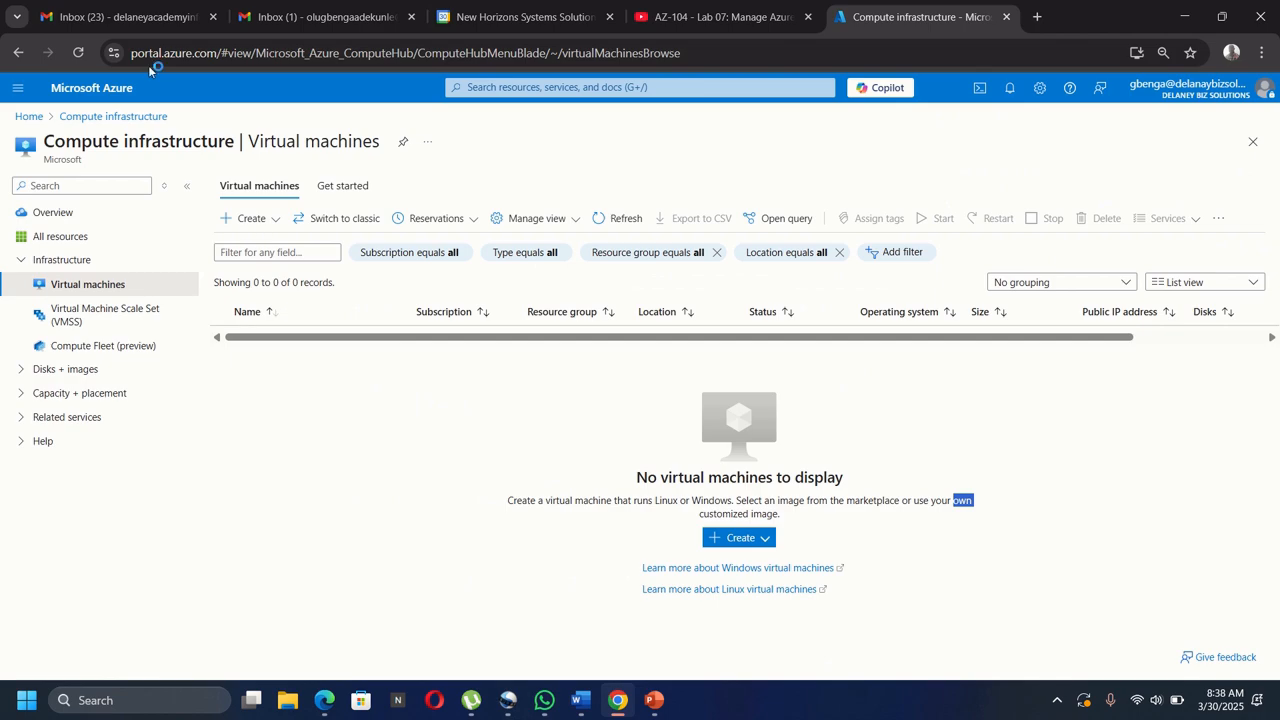
Open the Sev4 'VM wa deleted' Azure alert email in Gmail and read its summary.
left_click(117, 19)
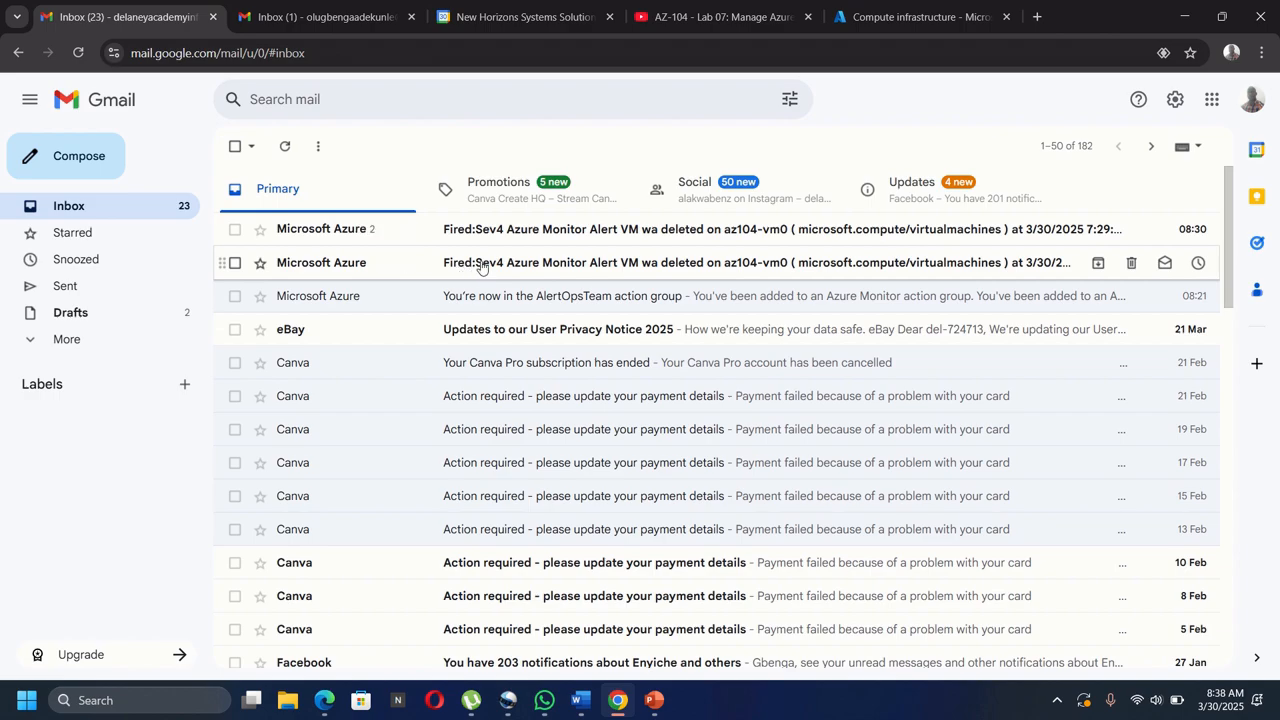
left_click(652, 264)
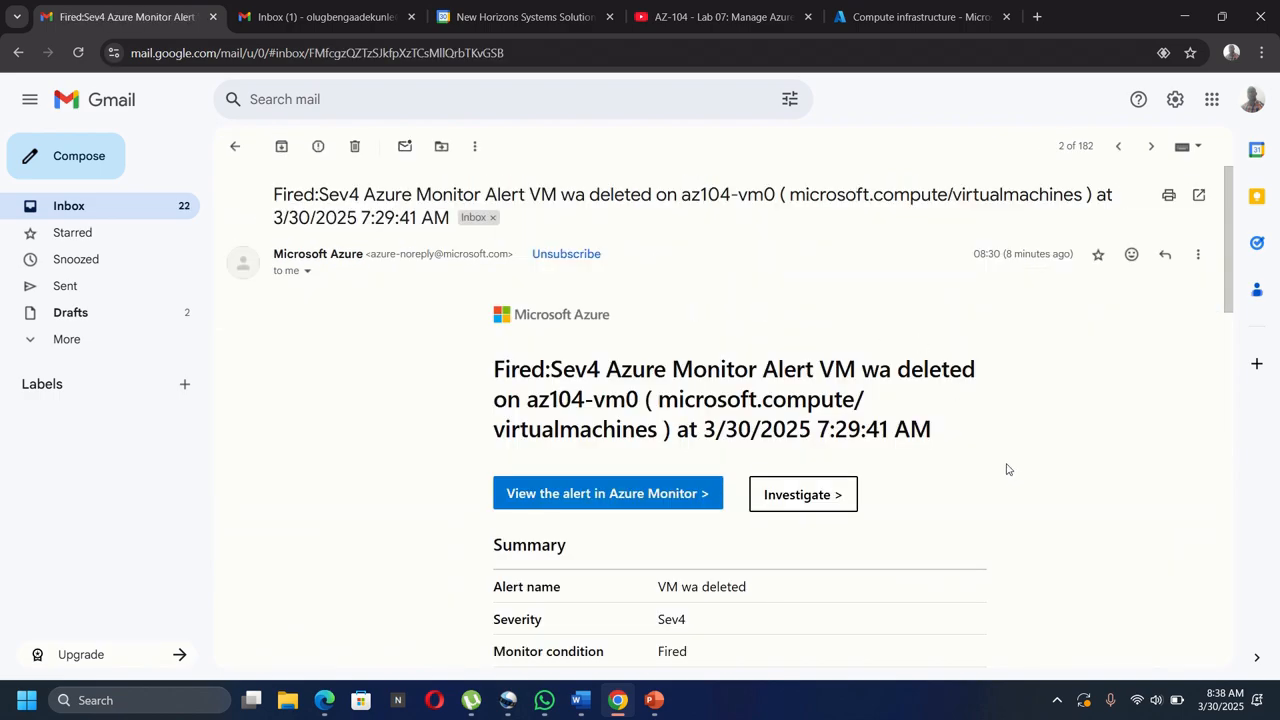
scroll(1007, 470, "down", 1)
scroll(1007, 470, "down", 1)
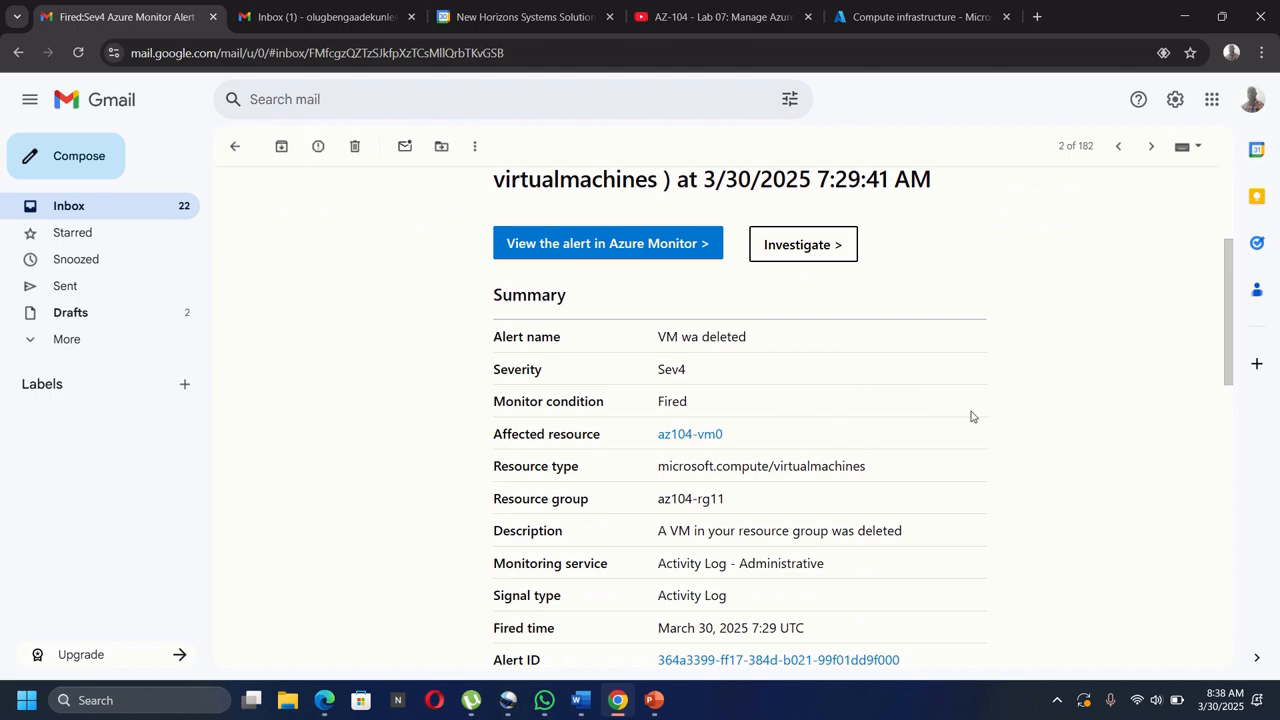
scroll(971, 416, "down", 2)
scroll(970, 416, "down", 1)
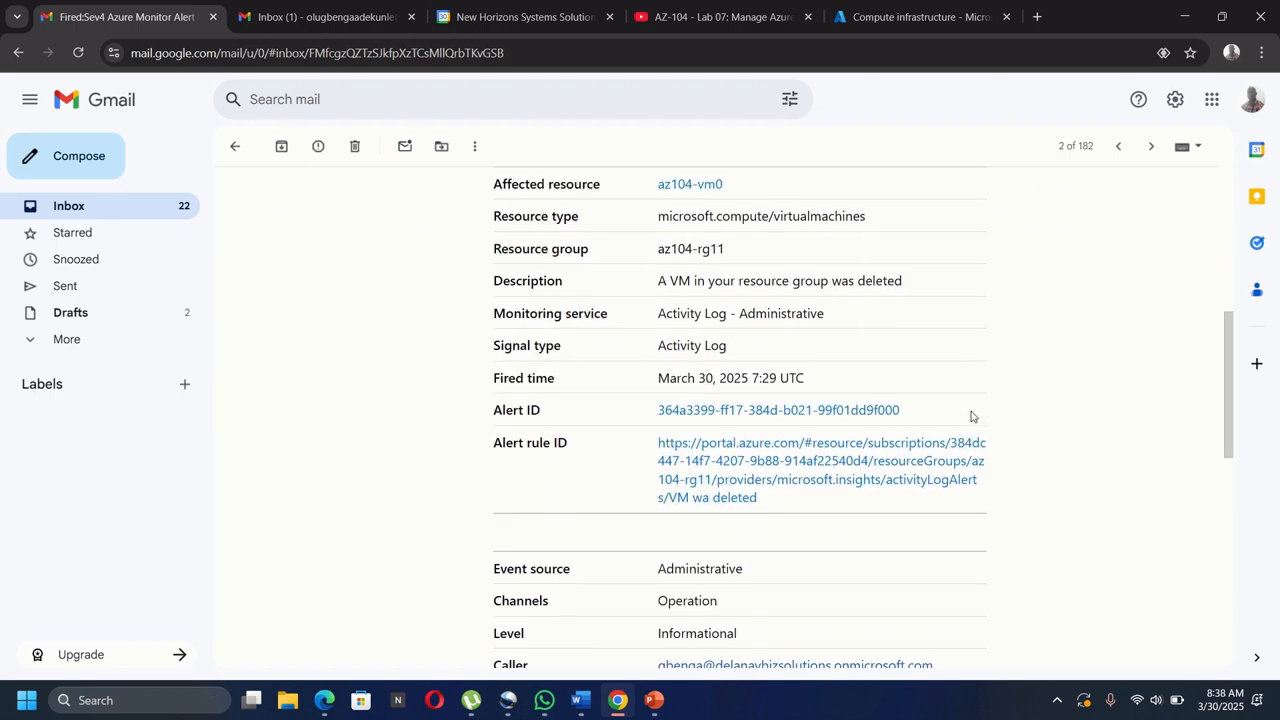
scroll(970, 416, "up", 2)
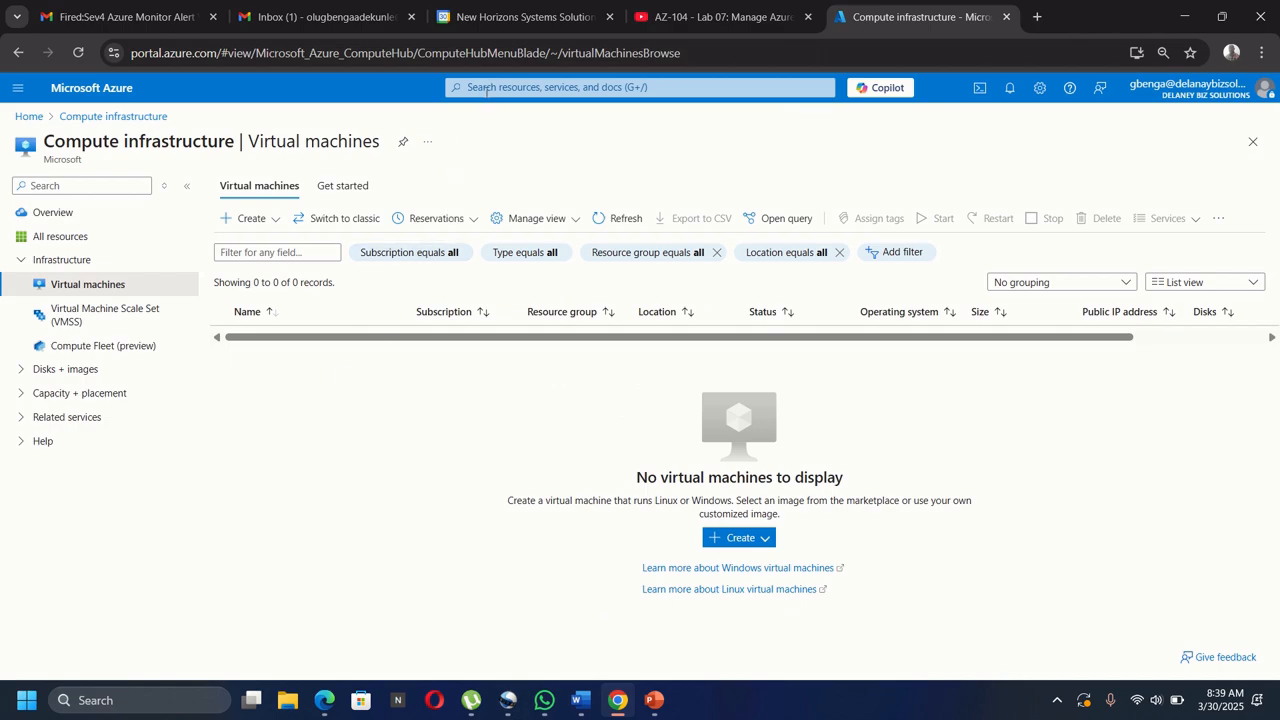
Open Monitor's Alerts page to see the three fired 'VM wa deleted' alerts on az104-vm0.
left_click(487, 90)
type("mon")
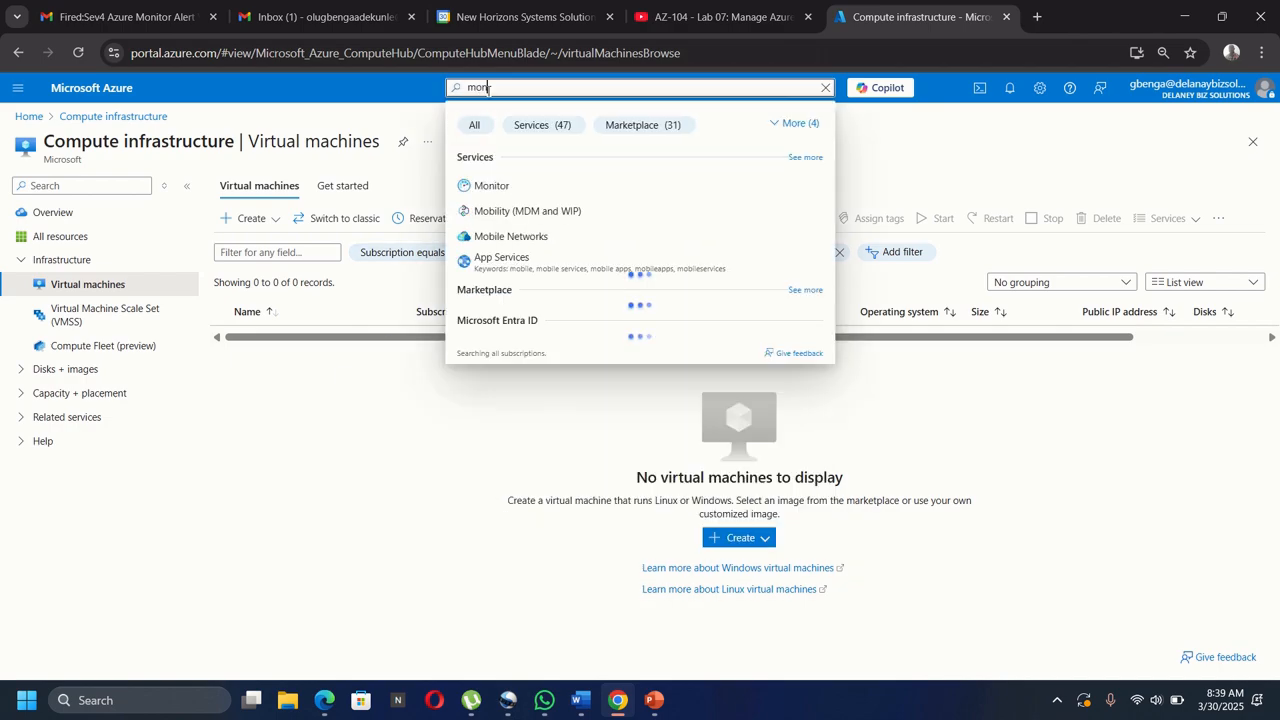
type("it")
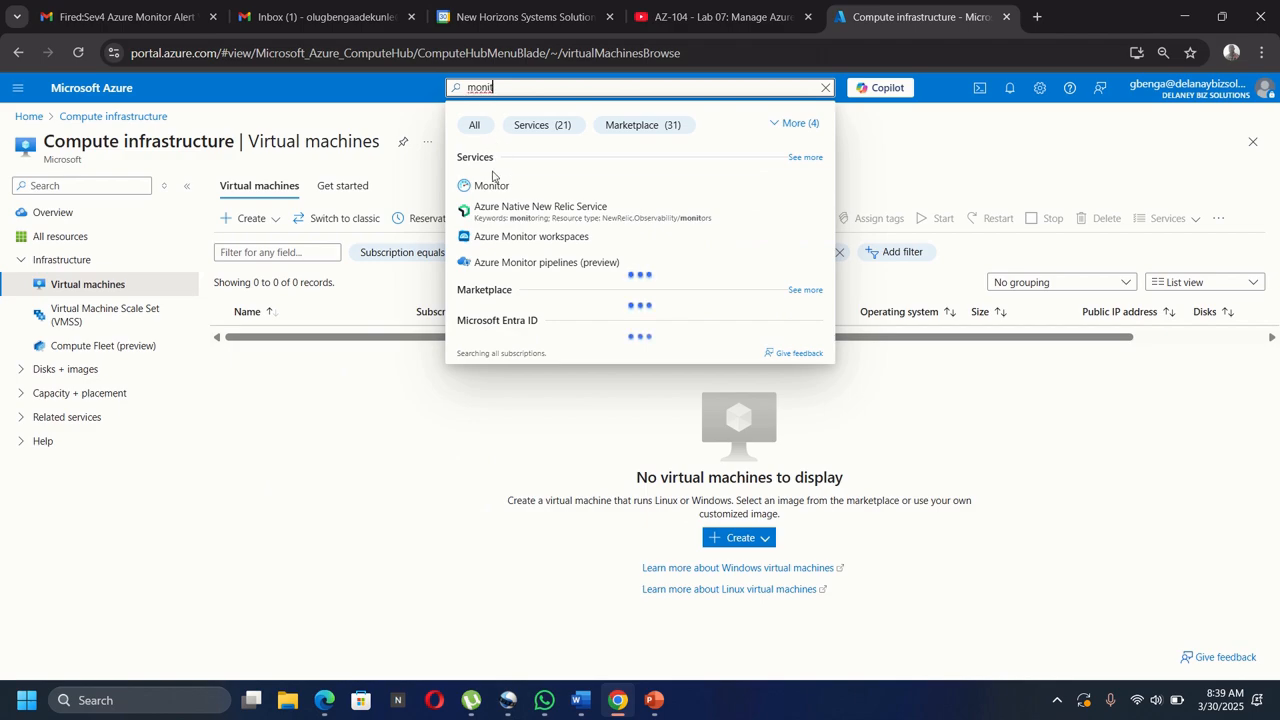
left_click(492, 185)
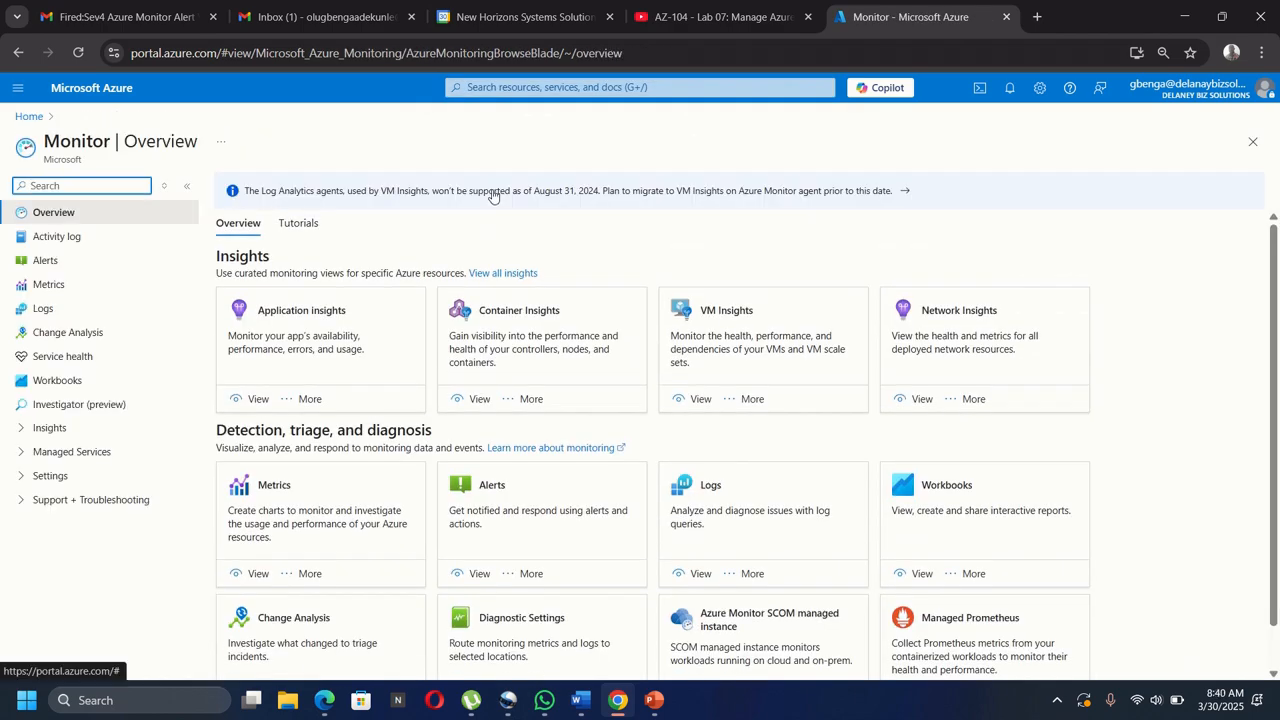
left_click(38, 260)
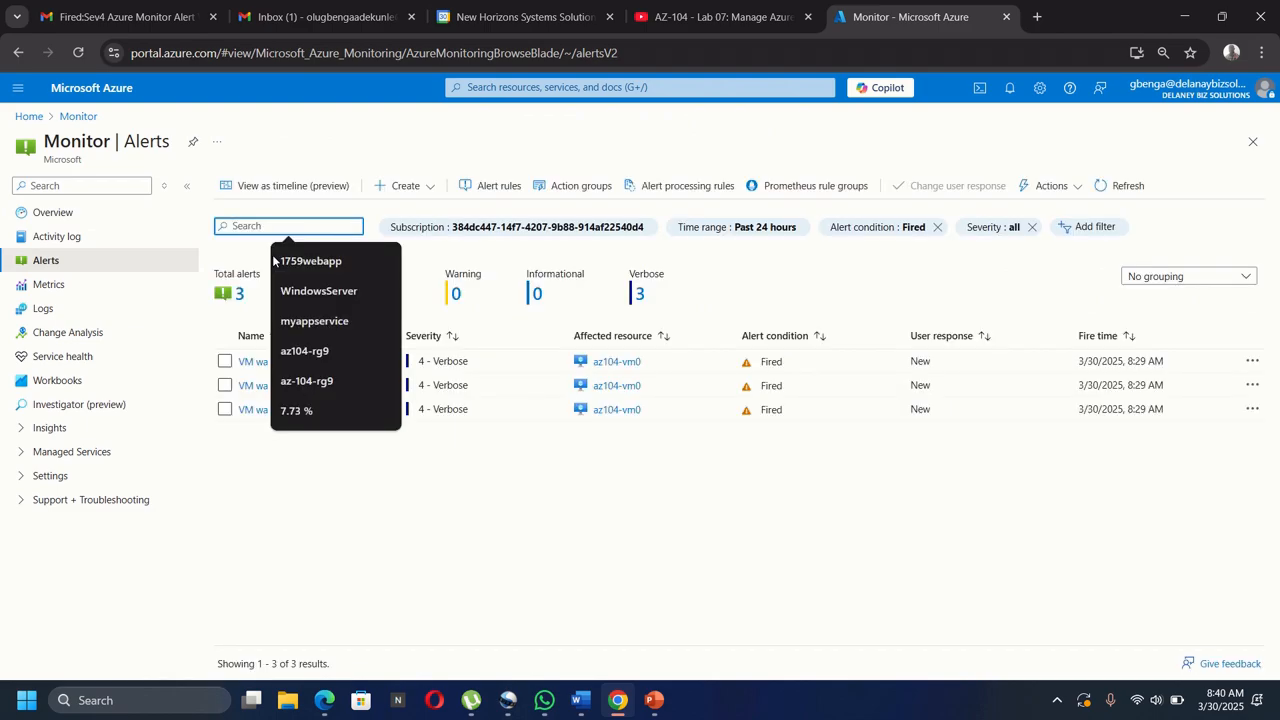
left_click(437, 594)
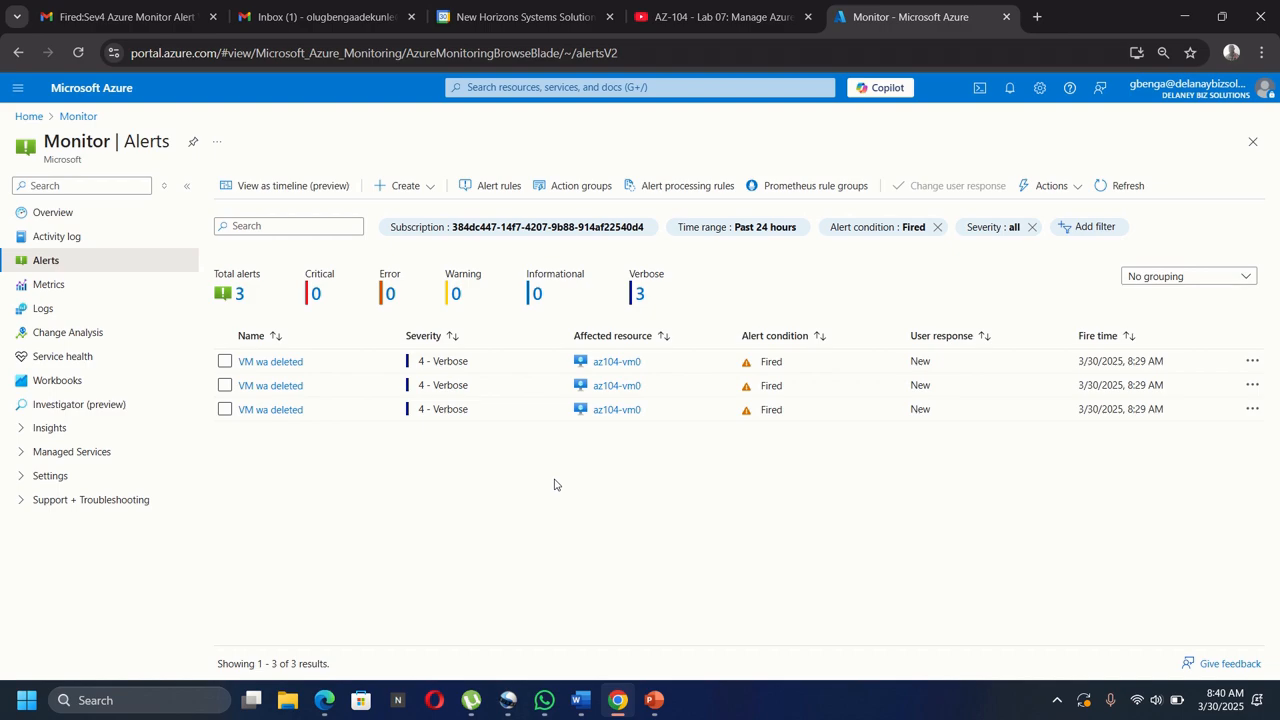
left_click(272, 364)
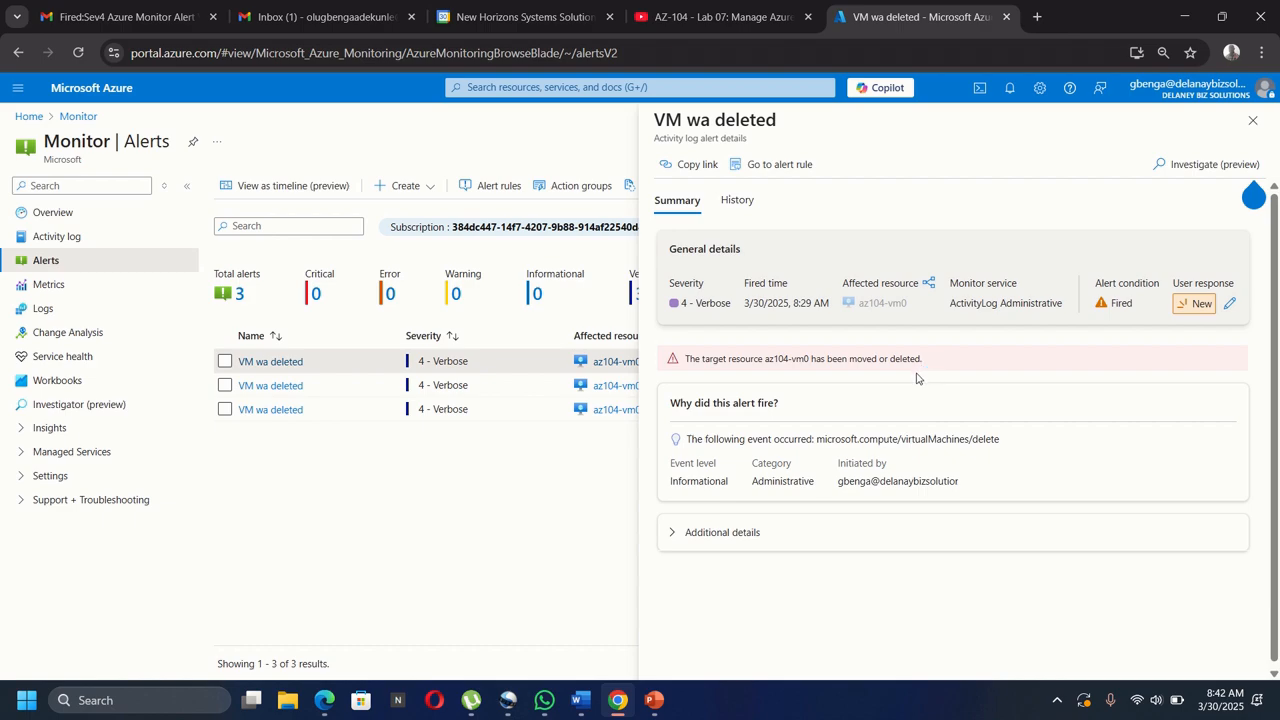
left_click(1253, 121)
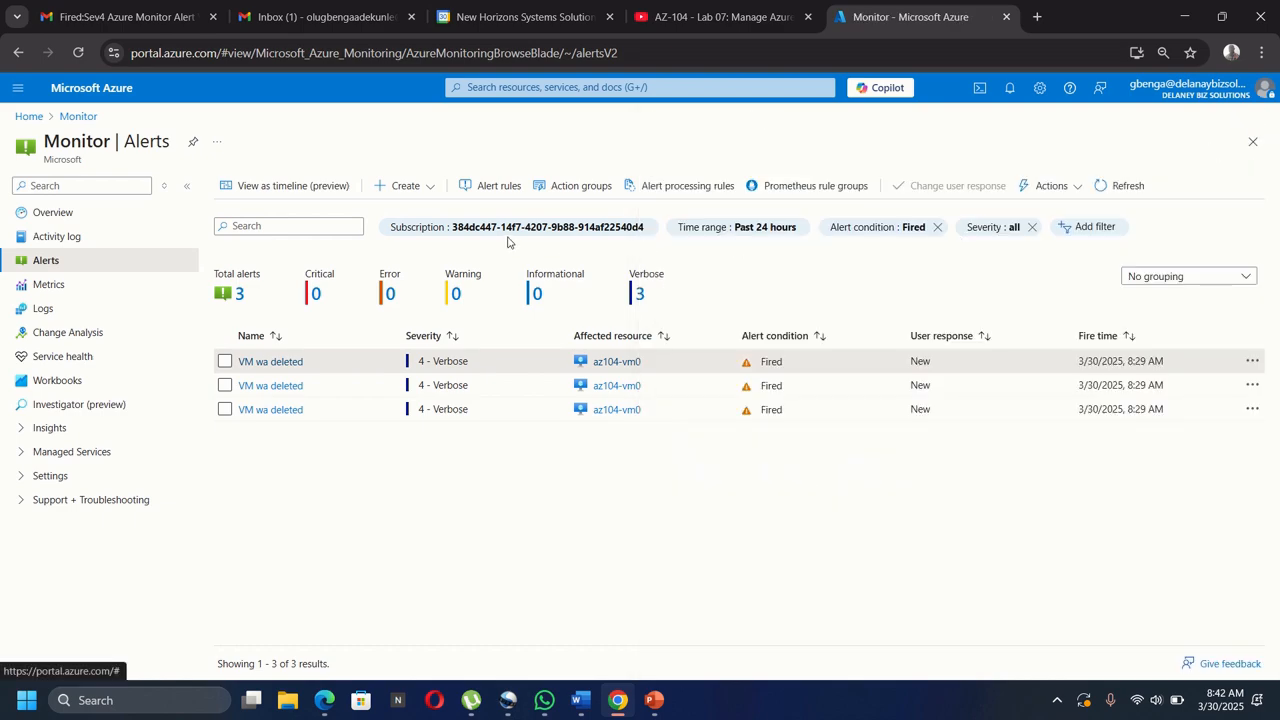
Create a new alert processing rule scoped to the az104-rg11 resource group.
left_click(672, 188)
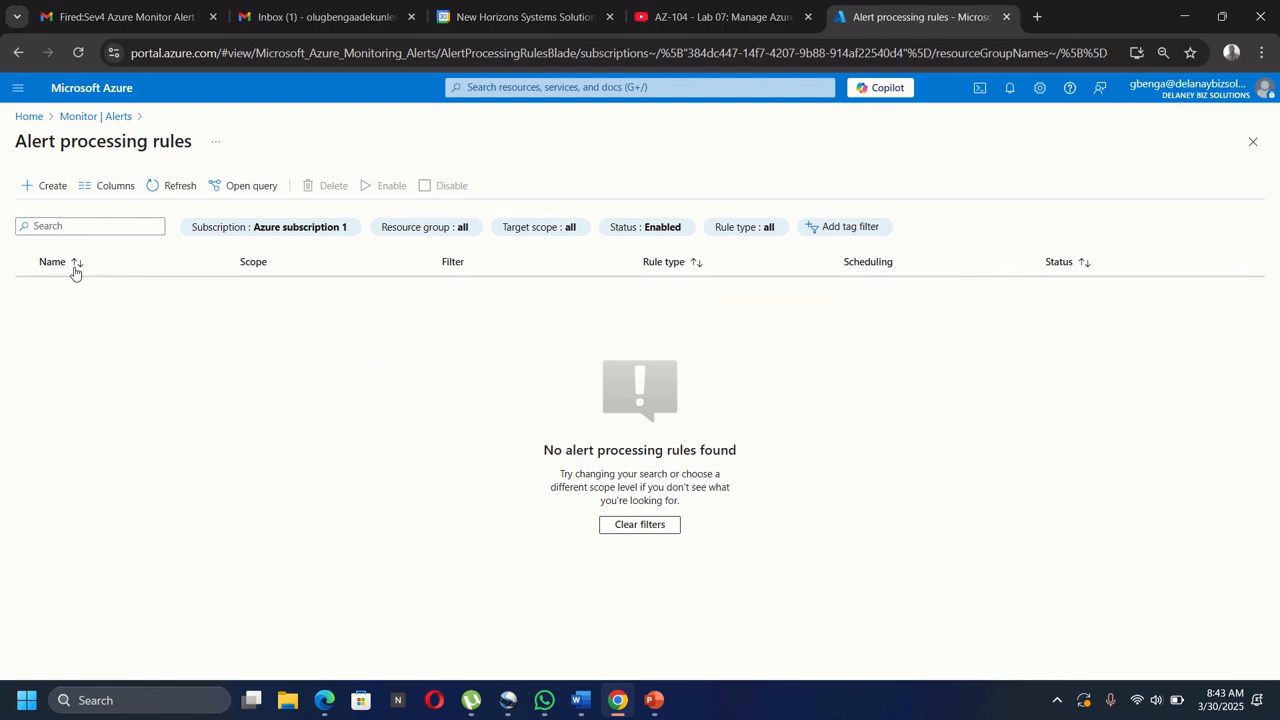
left_click(43, 192)
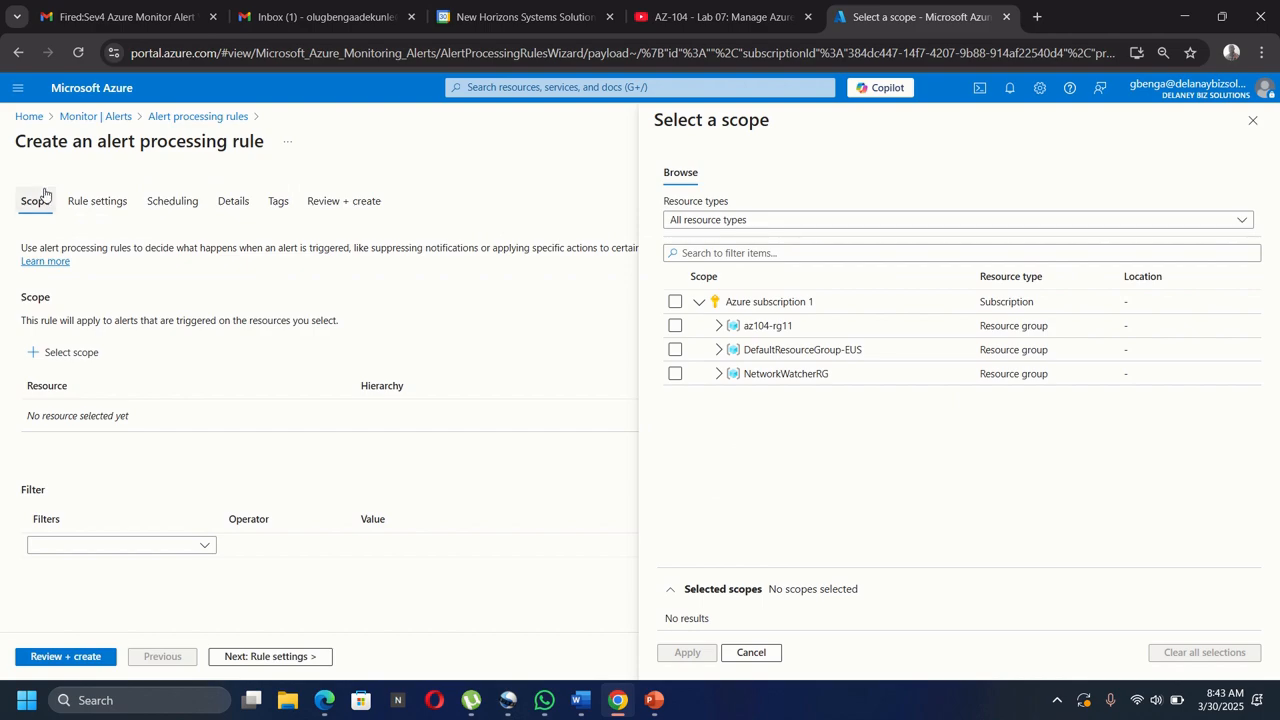
left_click(675, 326)
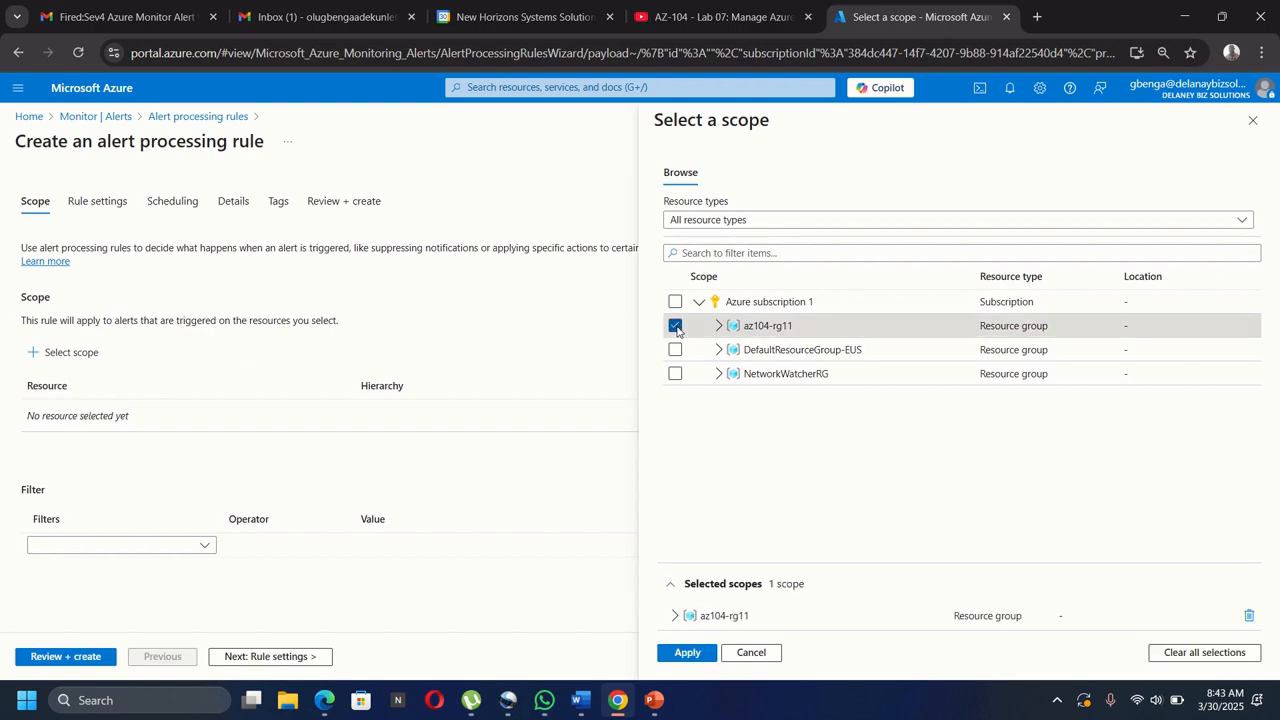
left_click(688, 653)
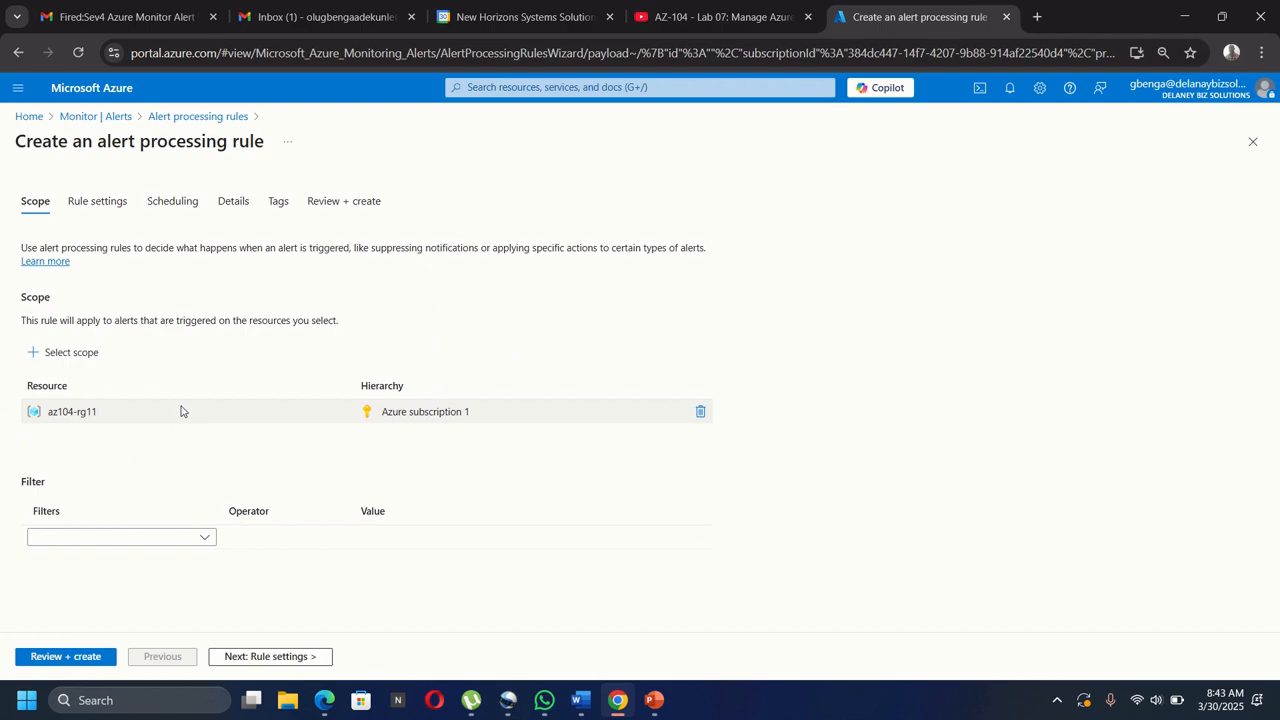
Keep Suppress notifications as the rule setting and advance to Scheduling.
left_click(262, 657)
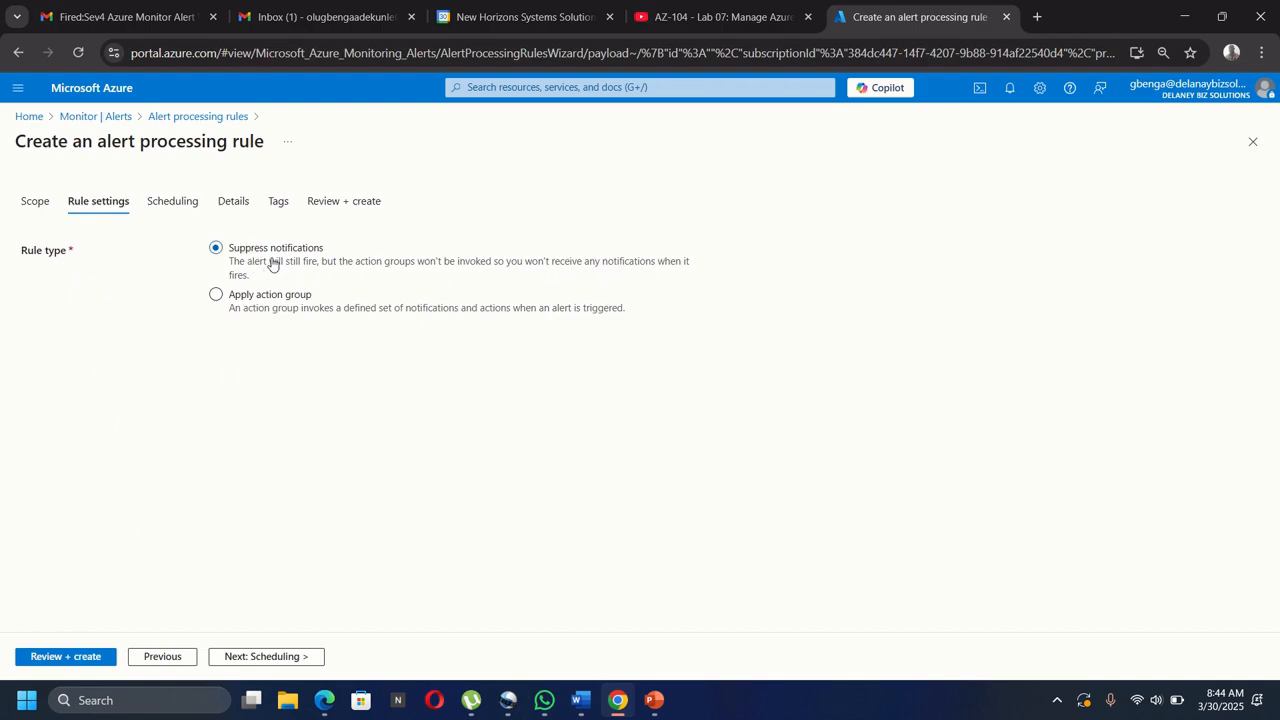
left_click(253, 664)
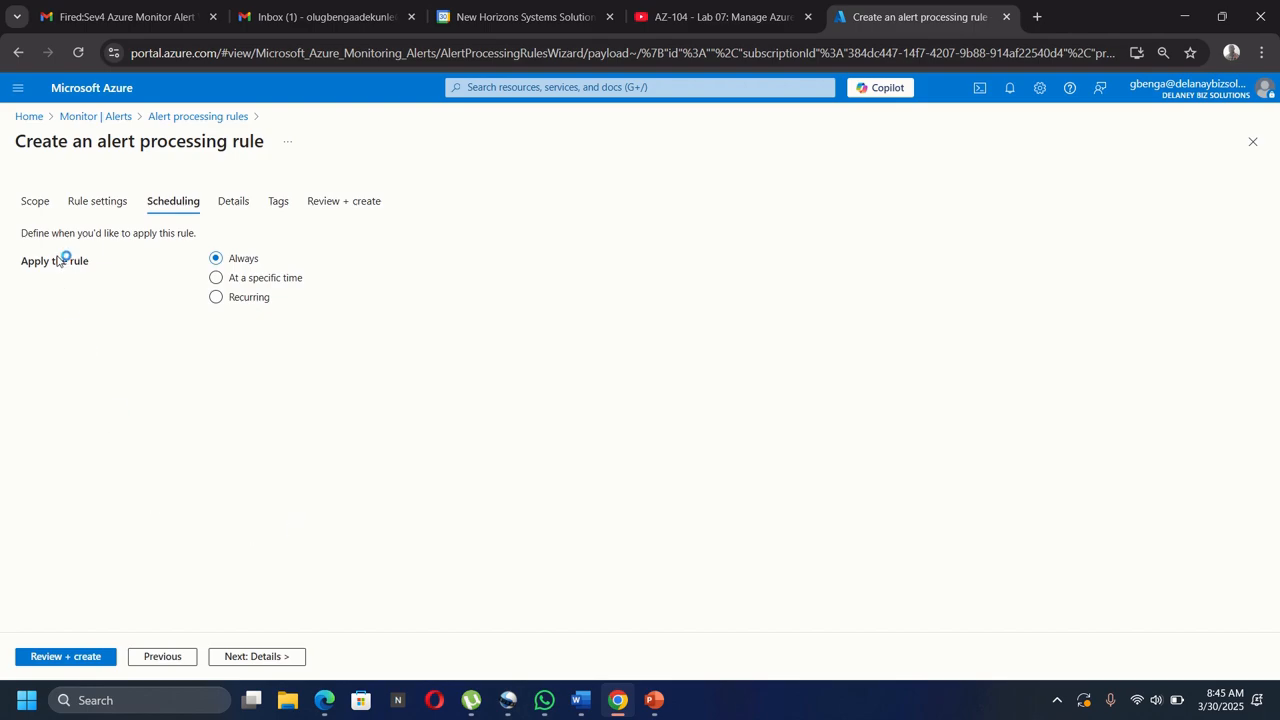
Schedule the rule at a specific time from 30 March to 31 March 2025.
left_click(216, 278)
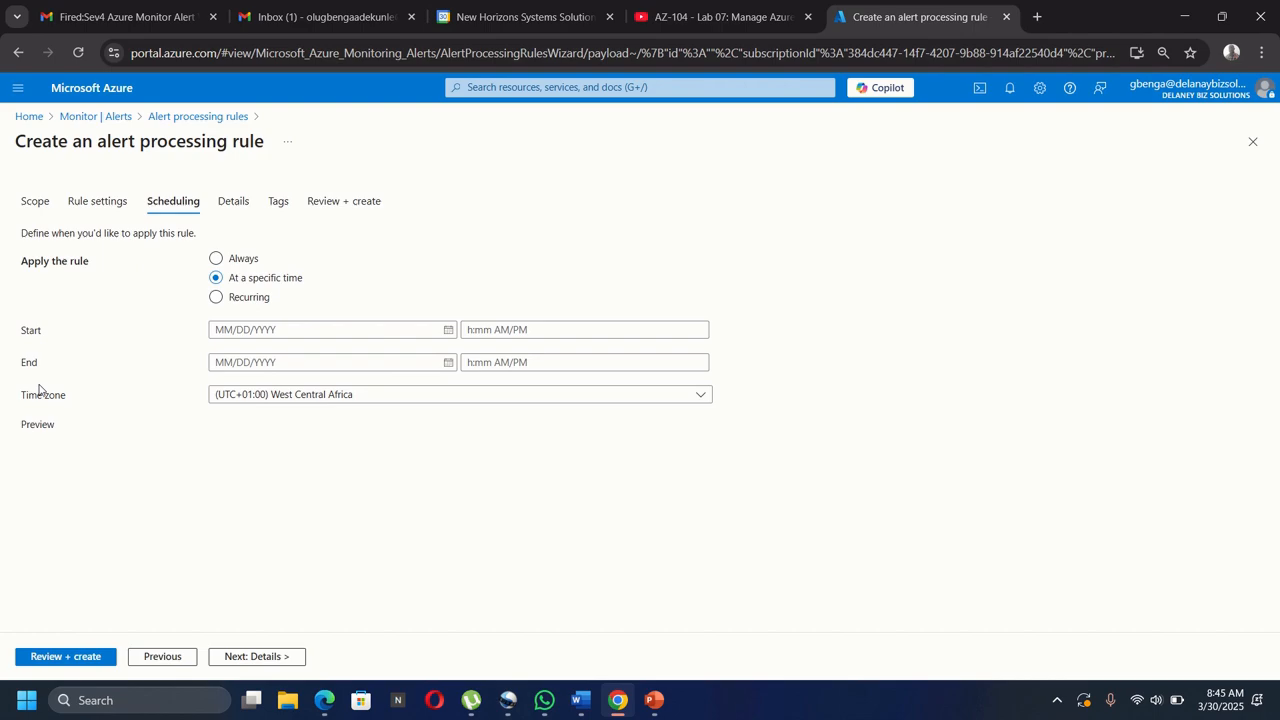
left_click(248, 329)
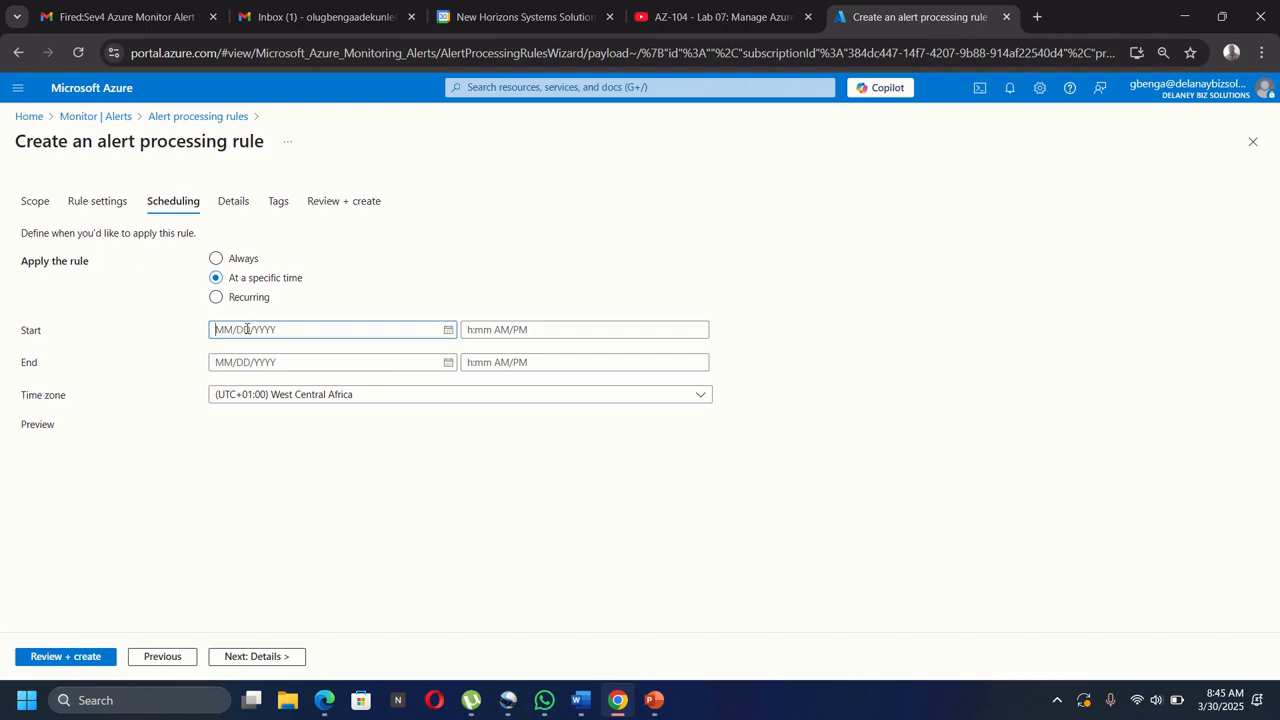
left_click(448, 329)
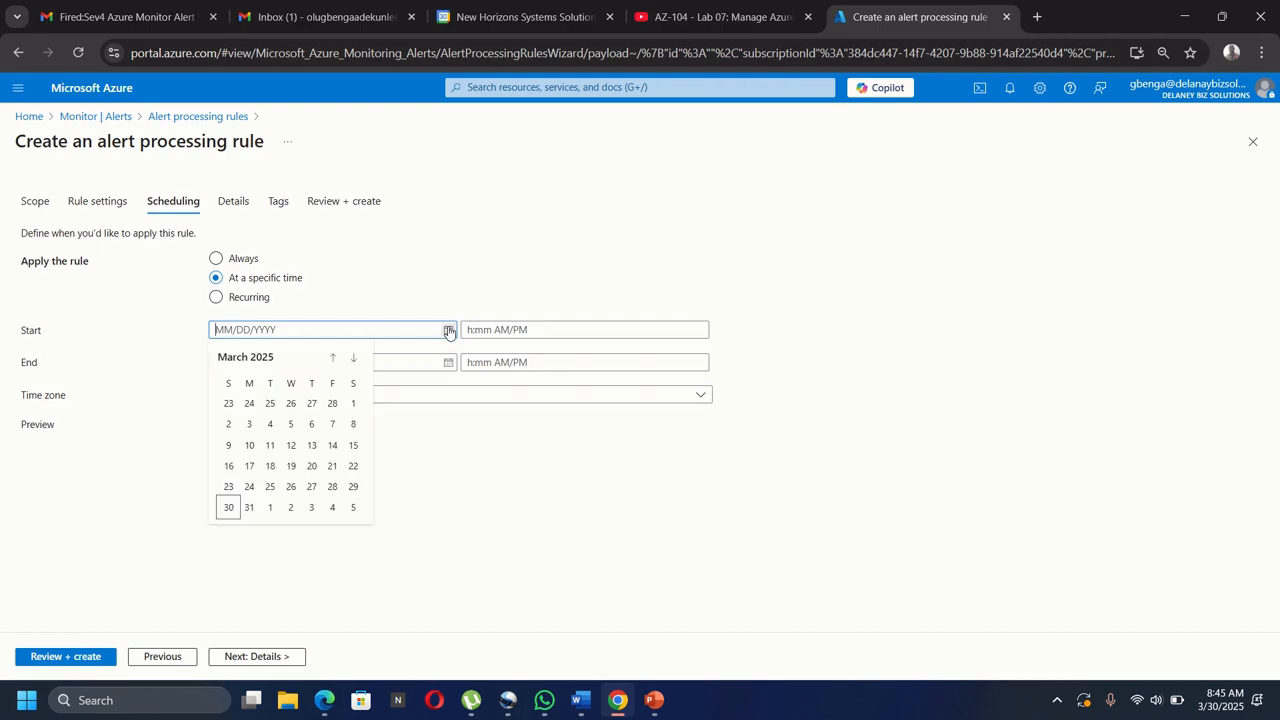
left_click(228, 507)
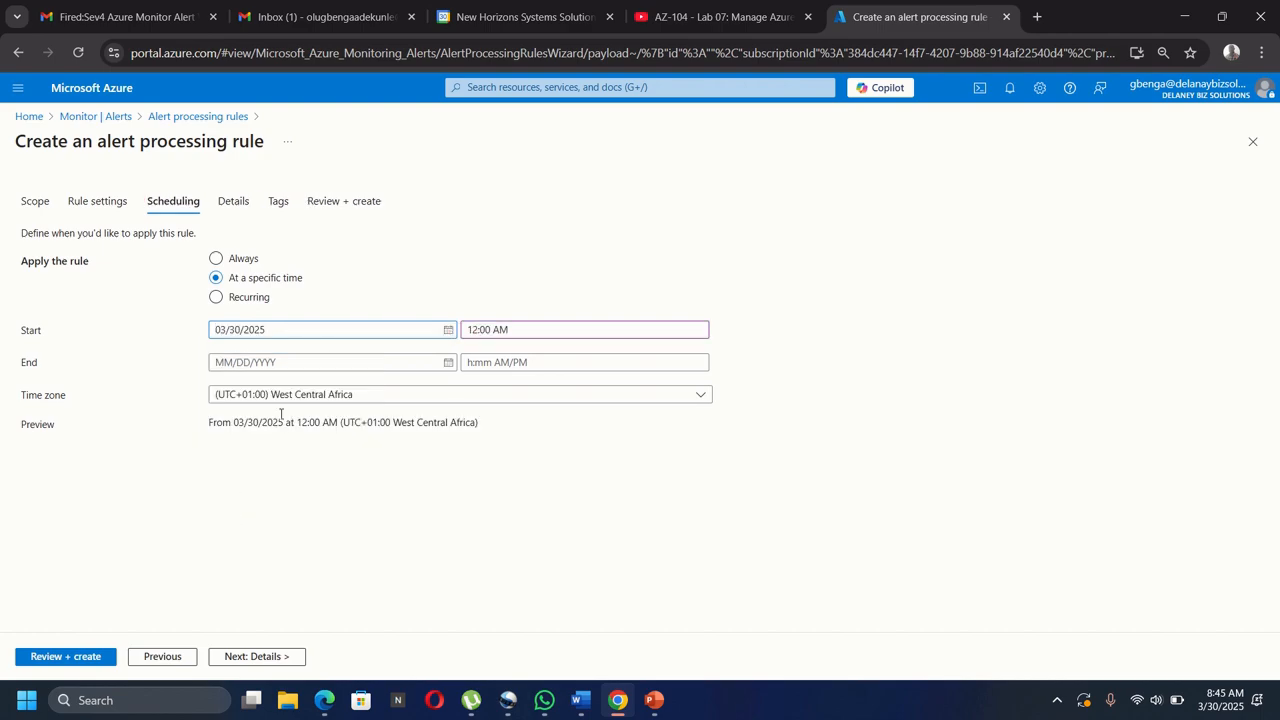
left_click(248, 362)
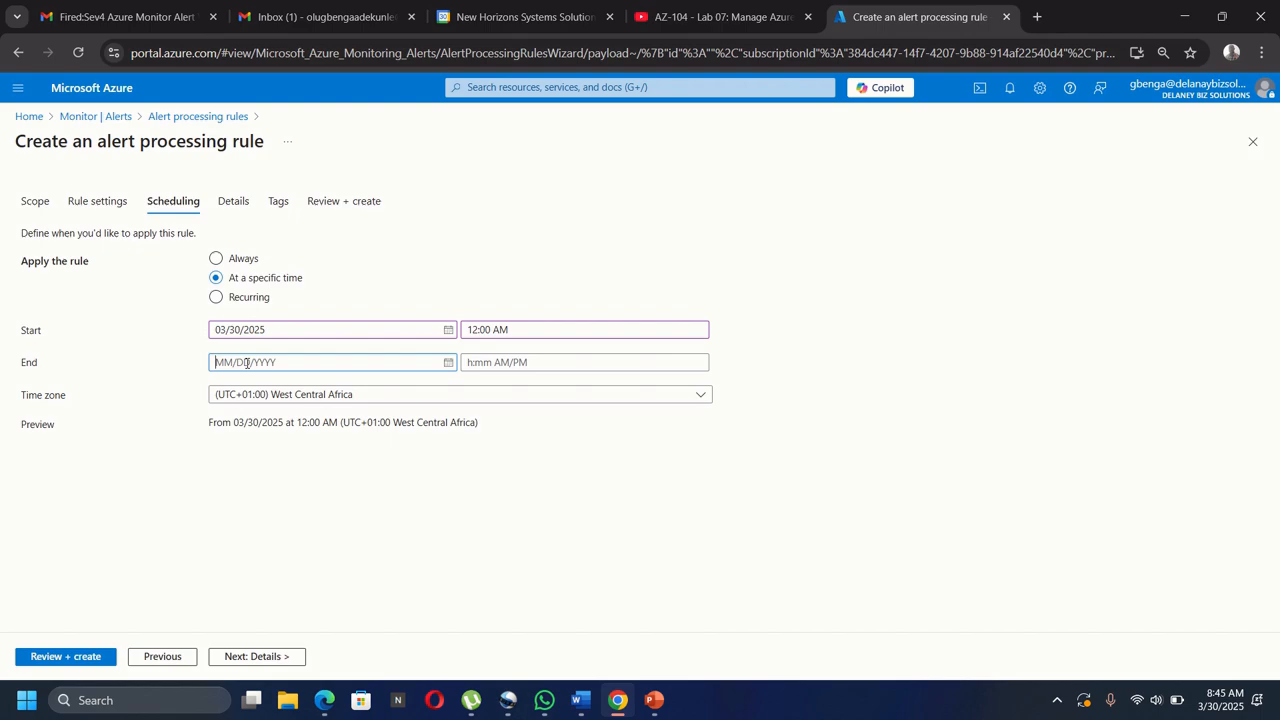
left_click(448, 362)
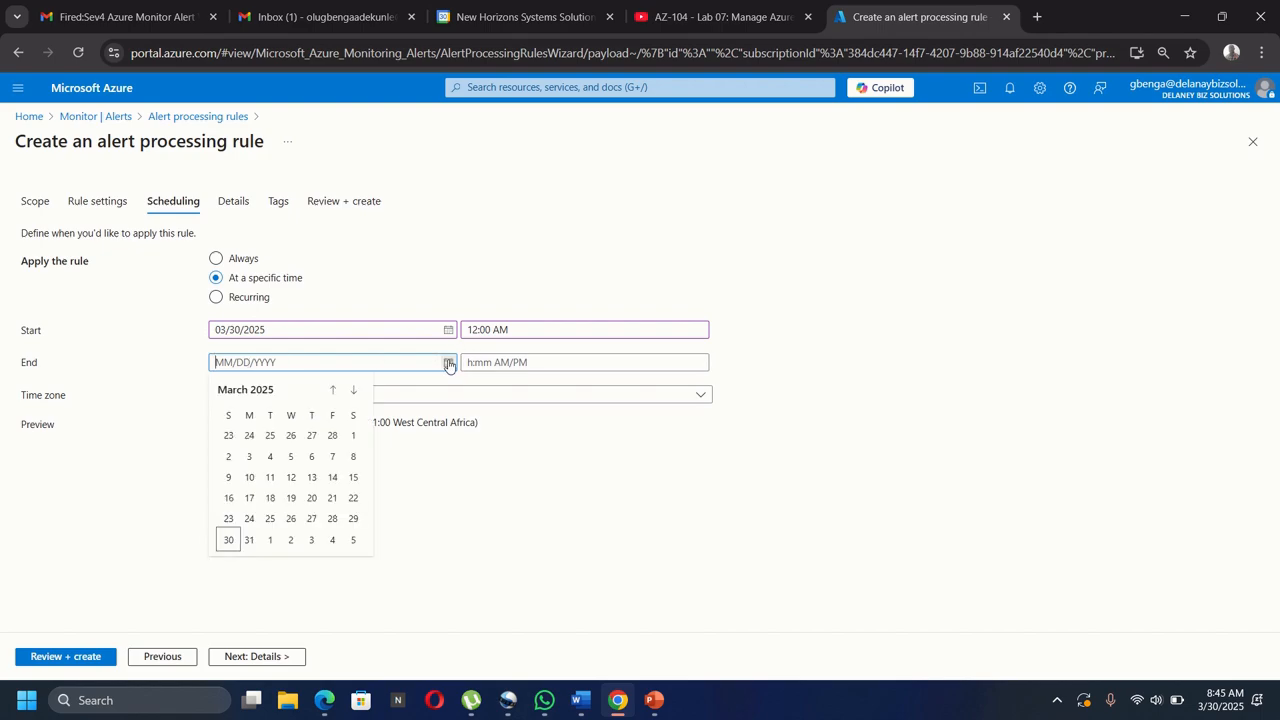
left_click(249, 540)
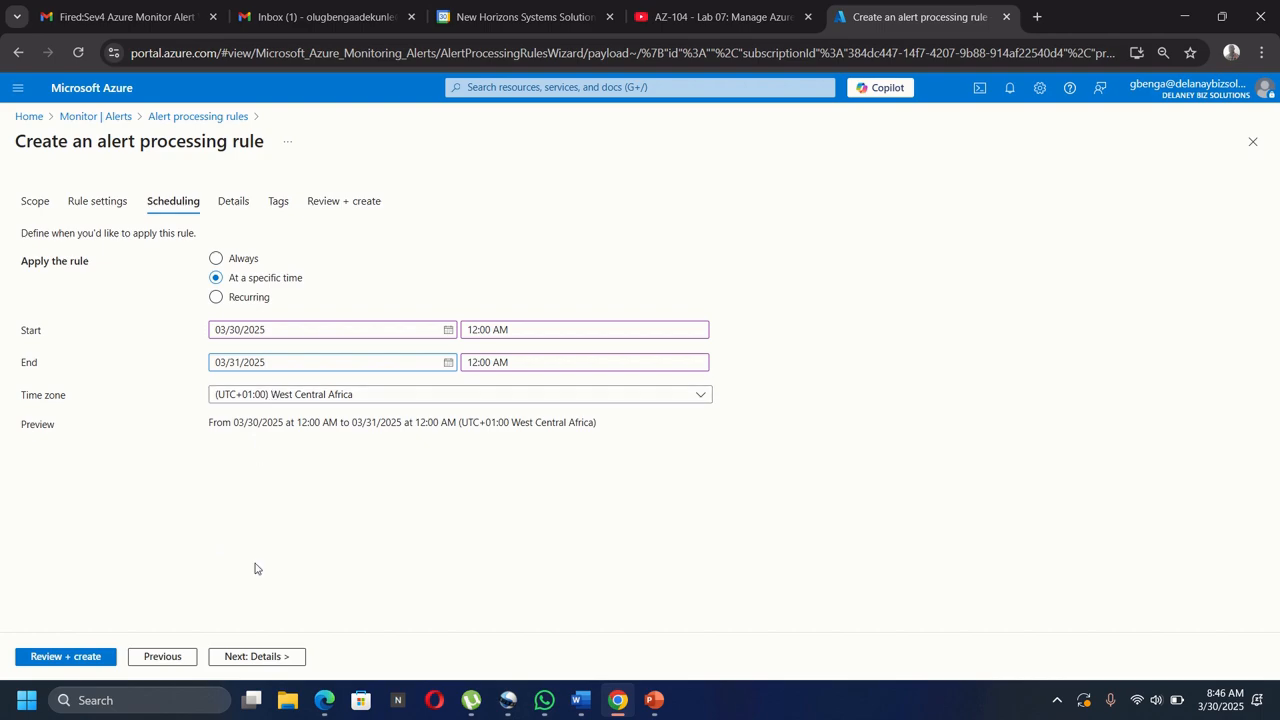
left_click(252, 654)
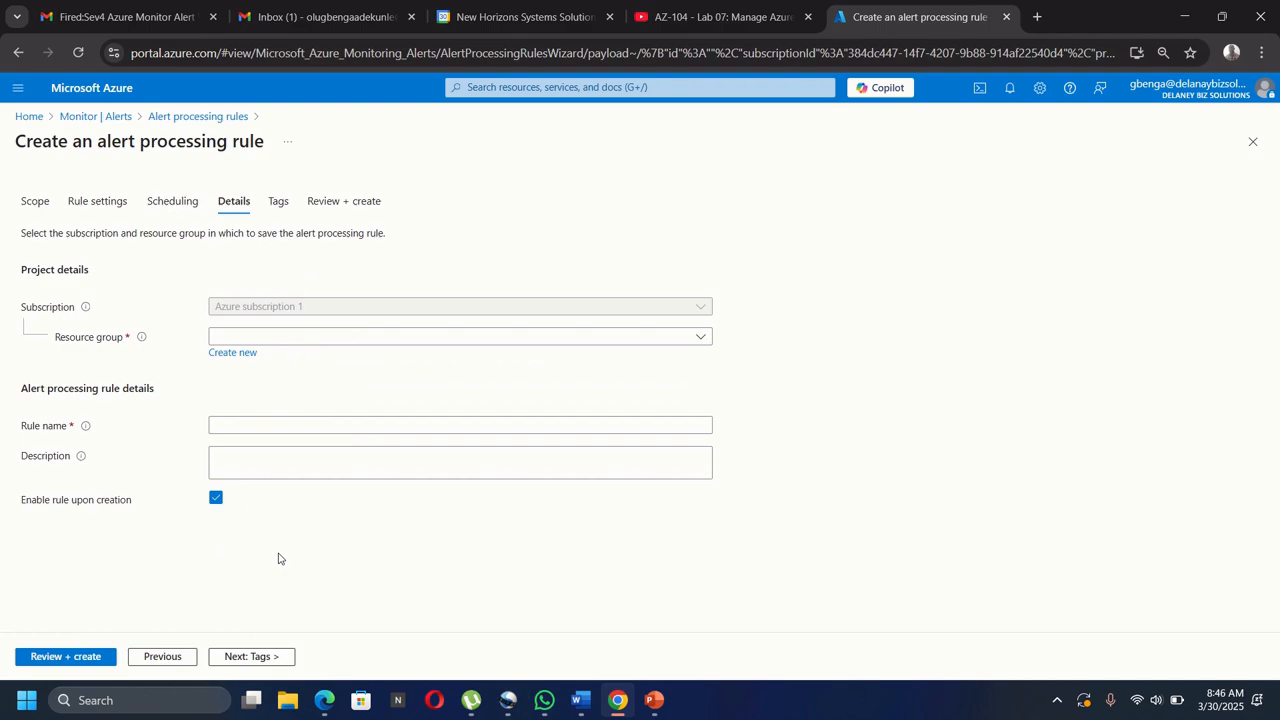
Save the rule in az104-rg11 as 'Planned Maintanance', described 'Suppress notifications during planned maintenance'.
left_click(252, 338)
left_click(247, 389)
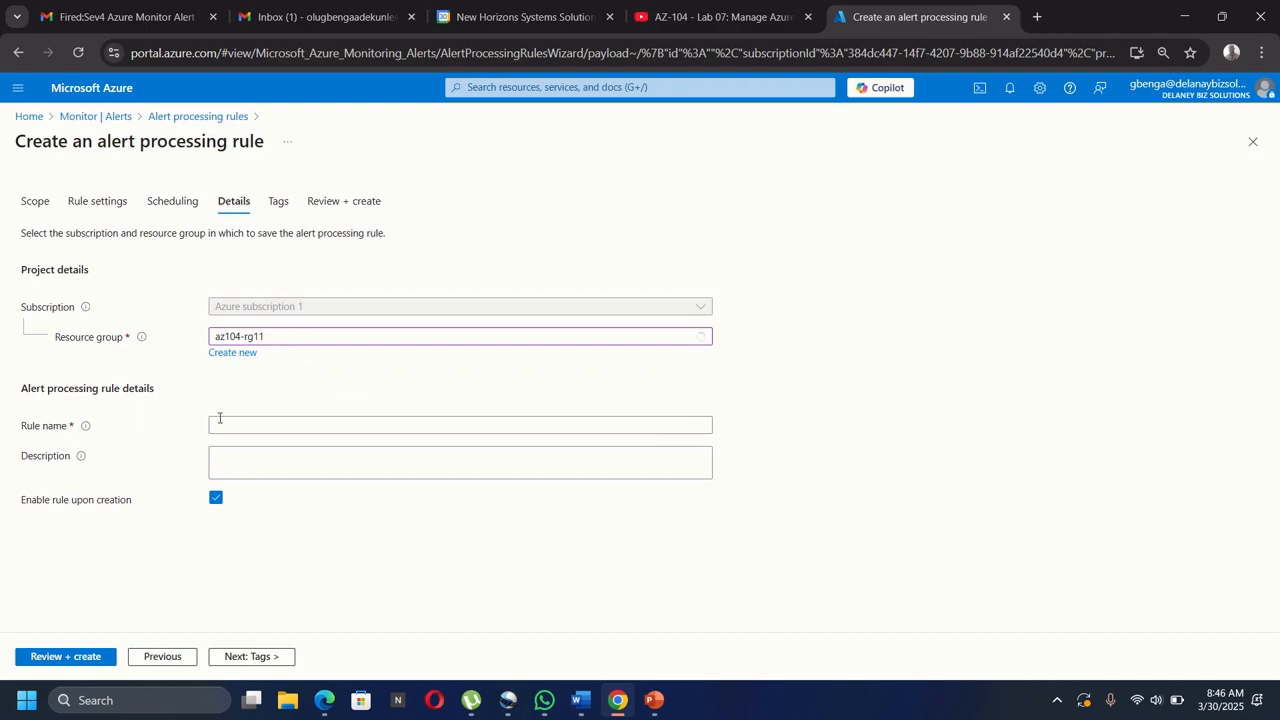
left_click(331, 425)
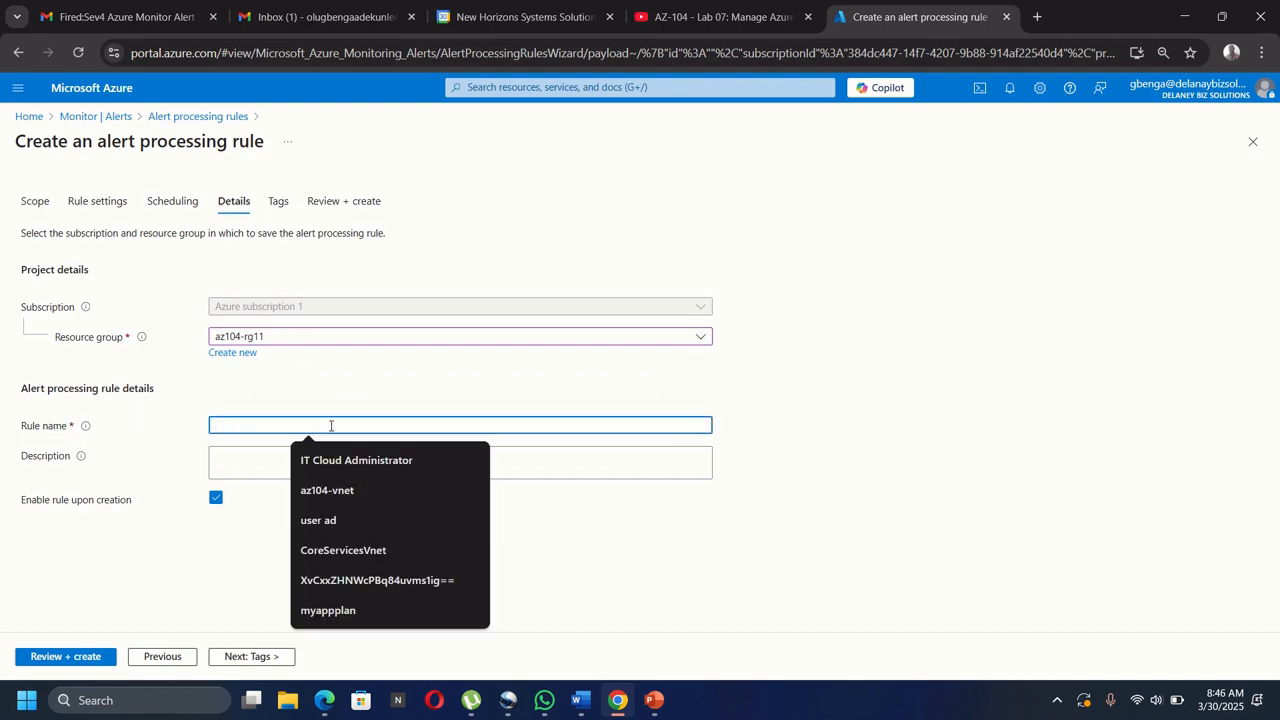
type("Plann")
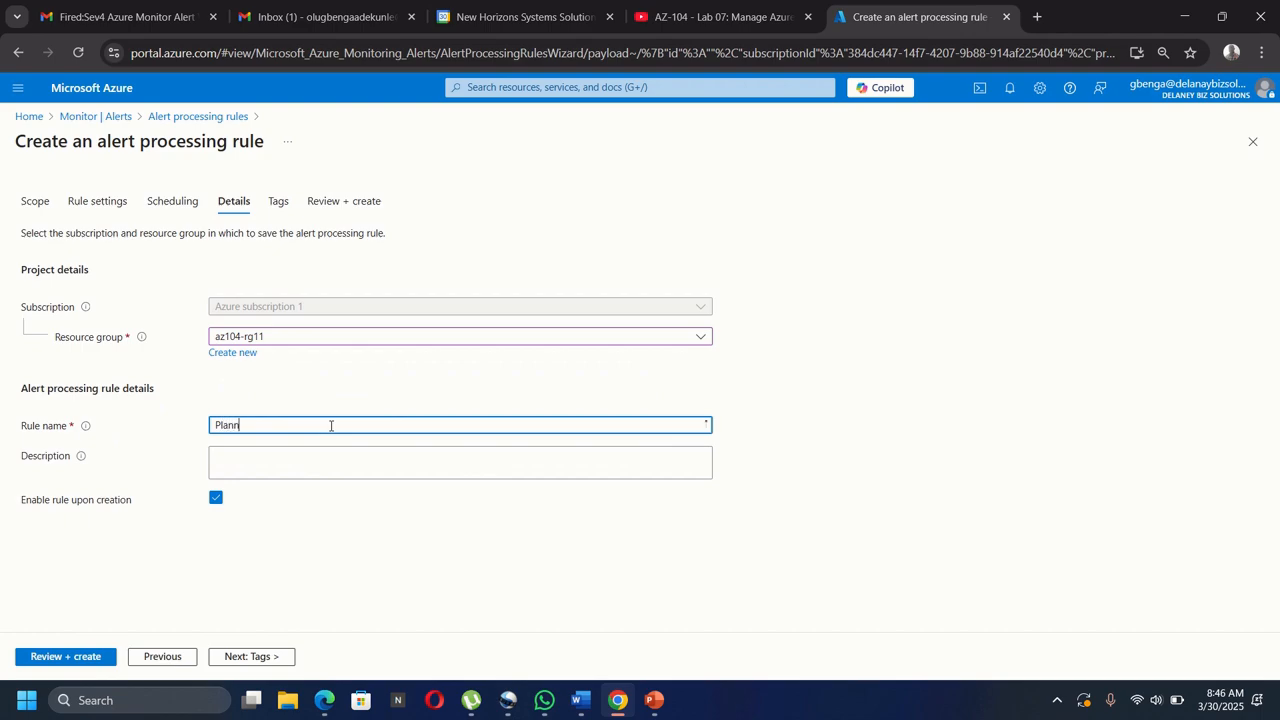
type("ed Maintanance")
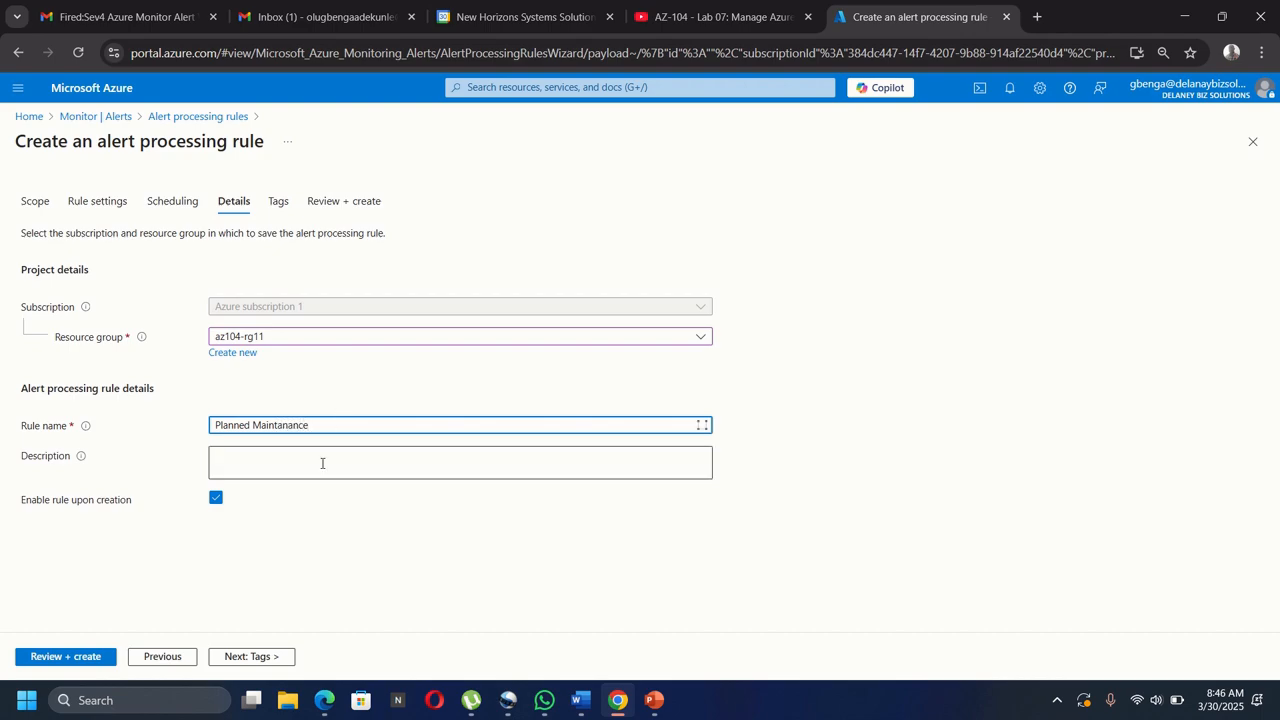
left_click(319, 462)
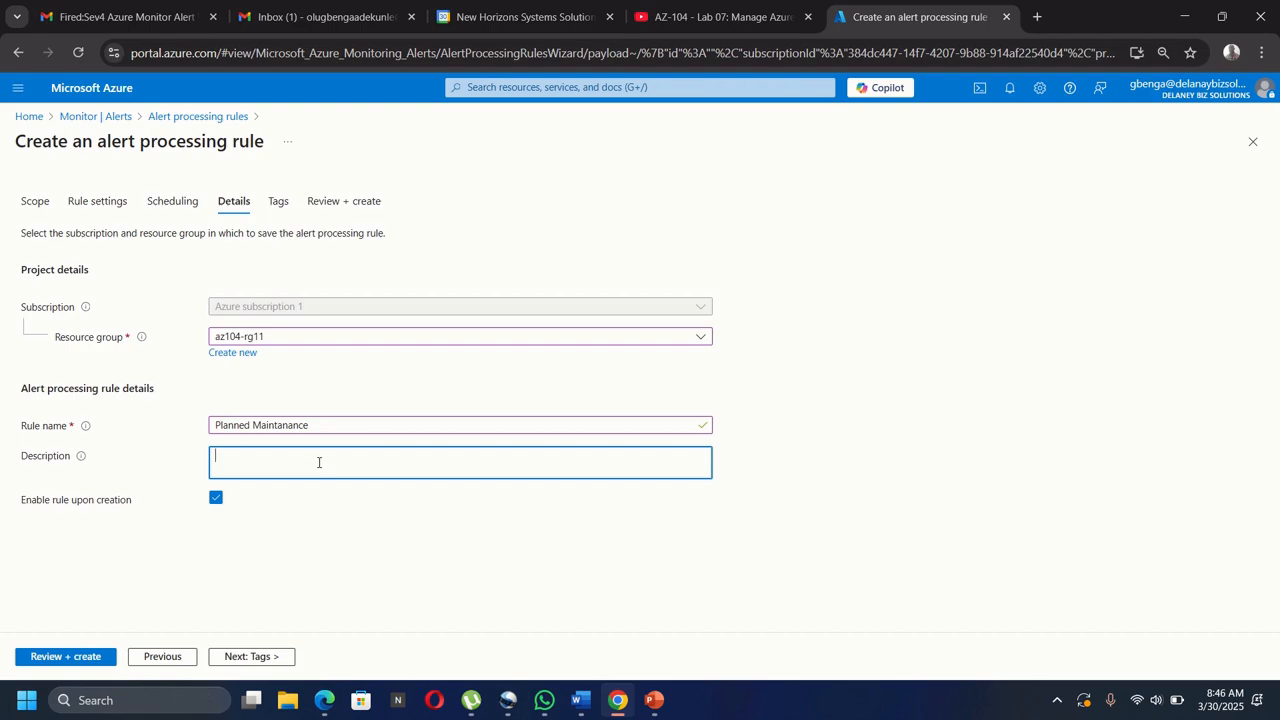
type("Suppress notifications during planned")
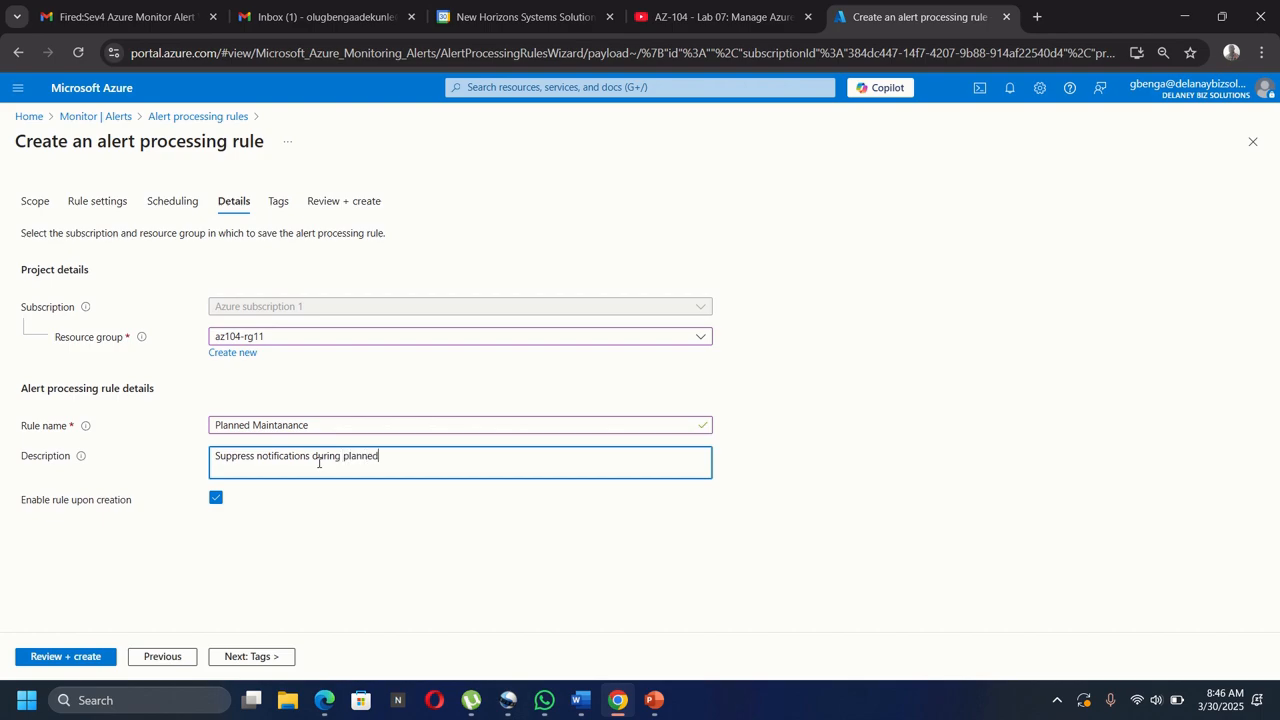
type(" maintenance")
Review the Planned Maintanance rule summary and create it.
left_click(55, 660)
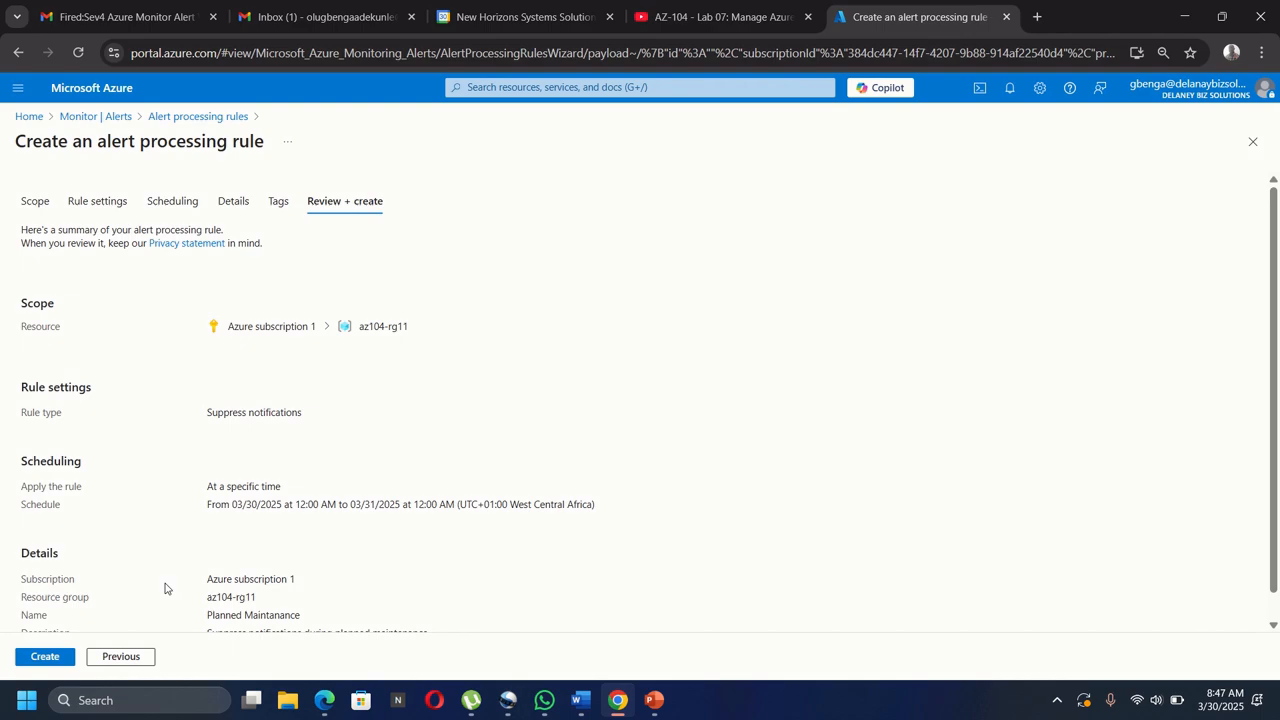
left_click(47, 657)
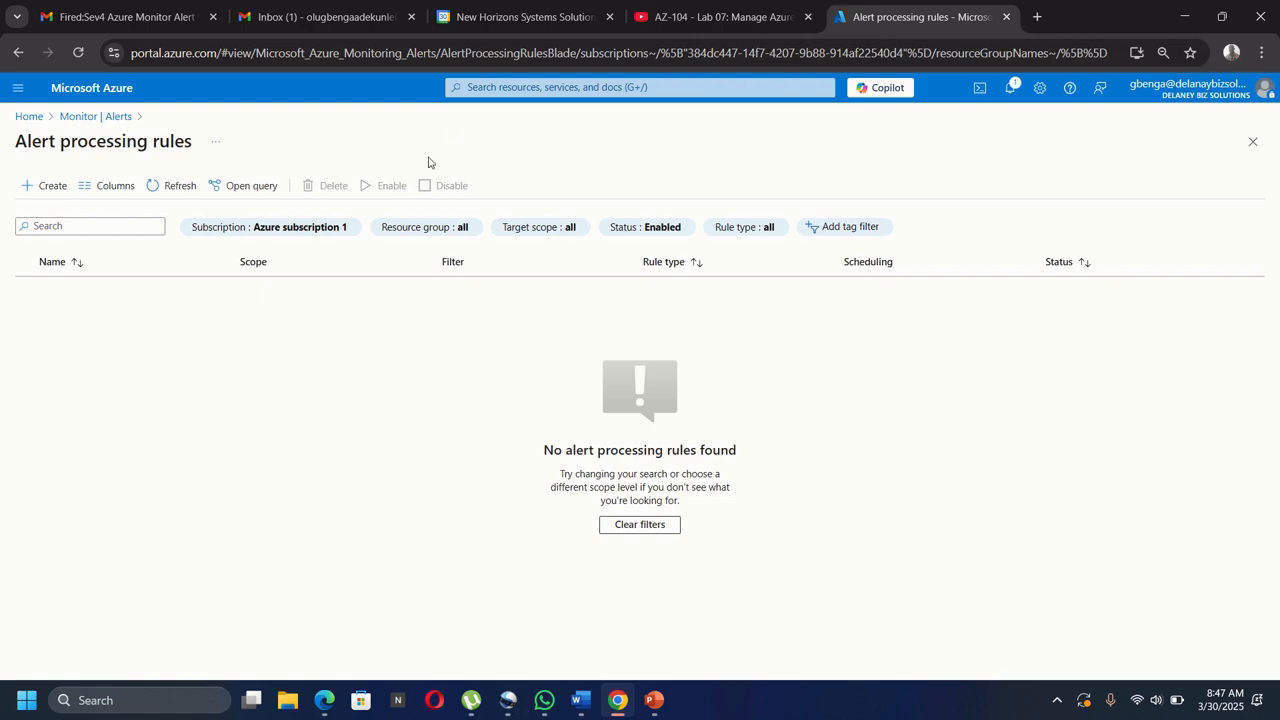
Find Monitor with 'moni' and open its Logs page.
left_click(475, 88)
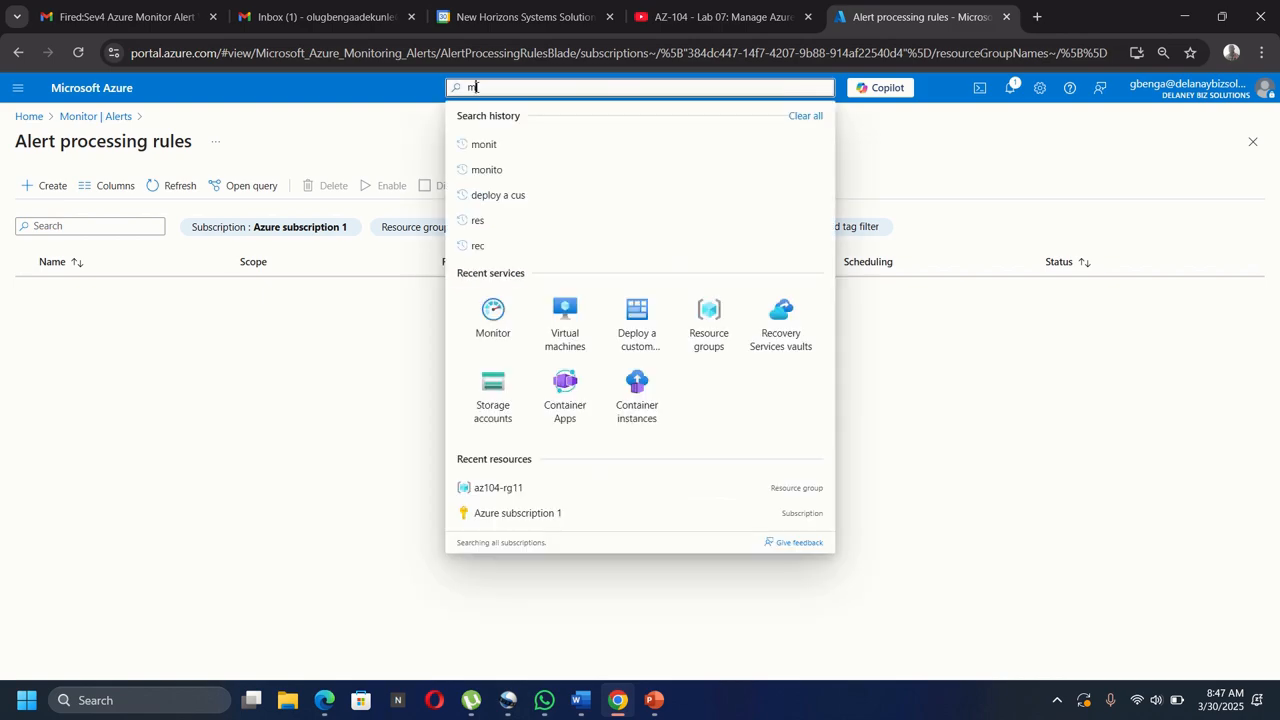
type("moni")
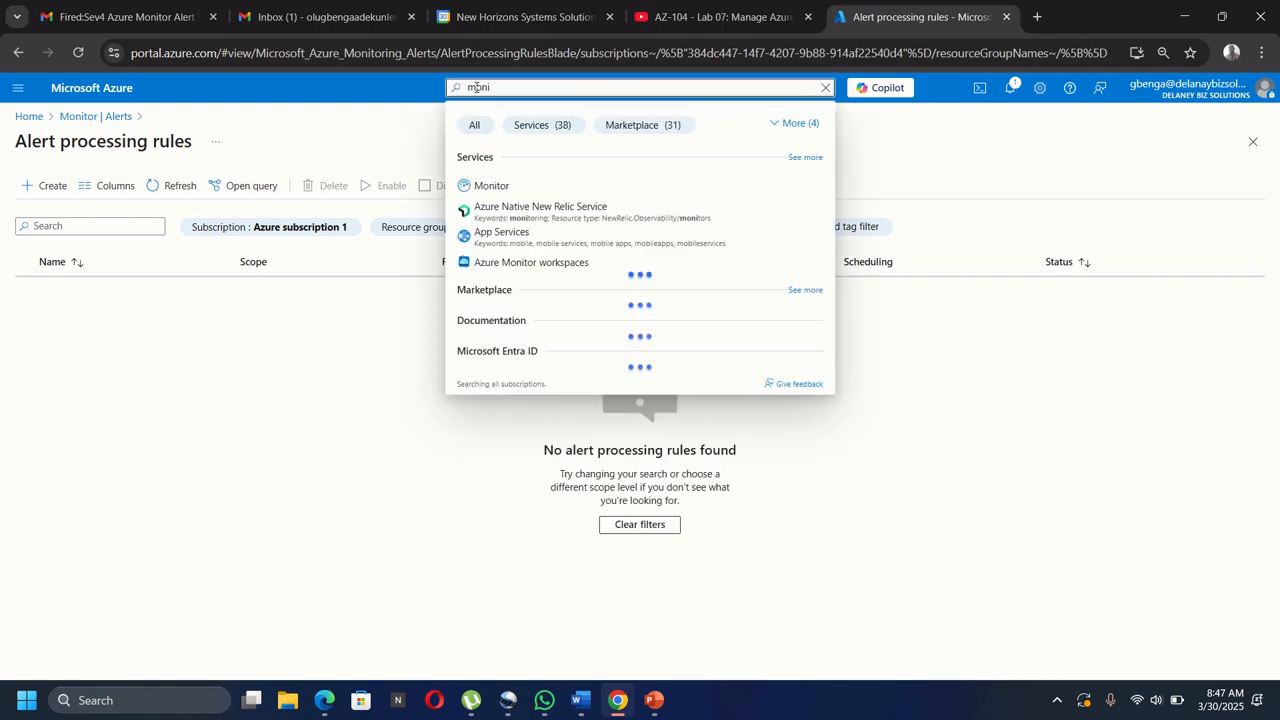
left_click(489, 185)
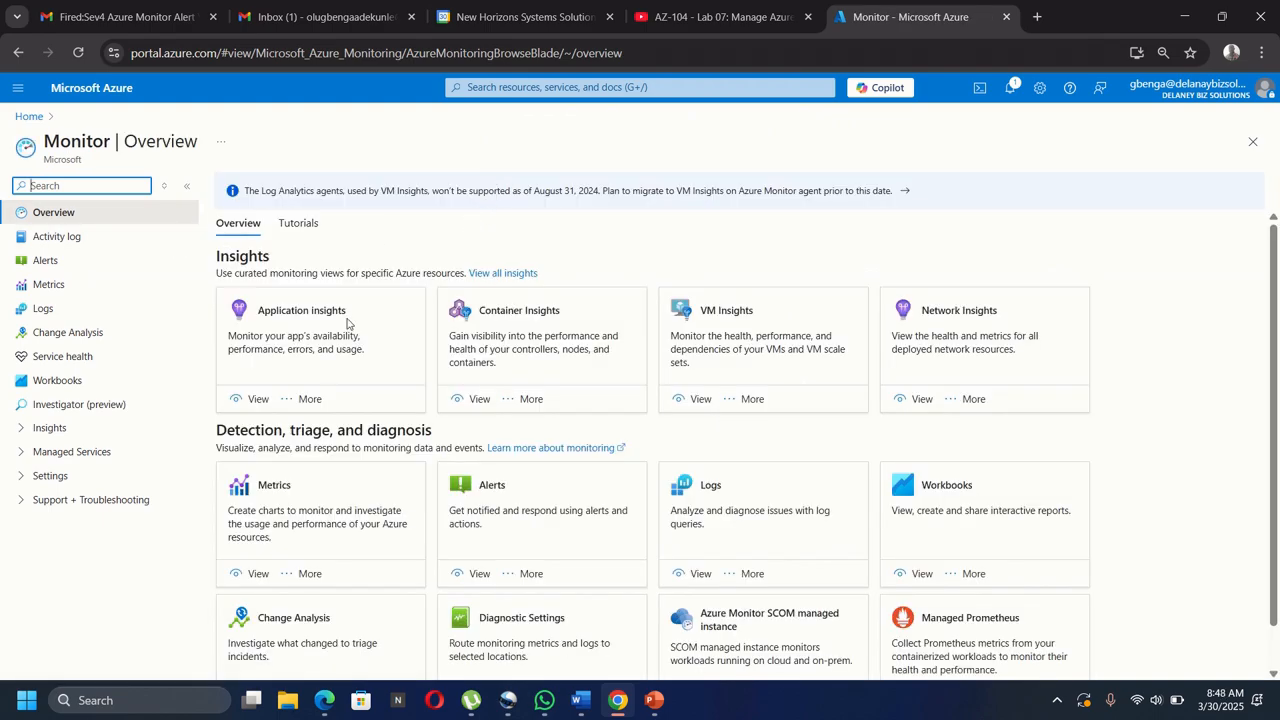
left_click(45, 312)
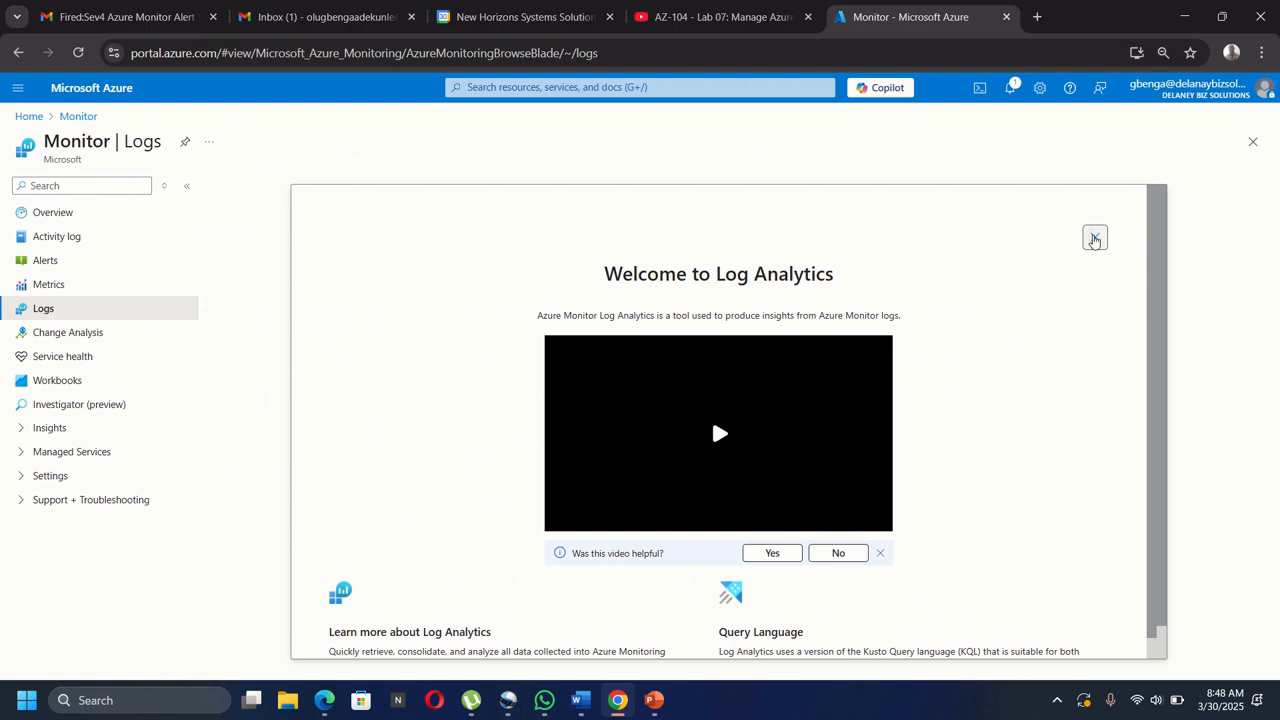
Dismiss the Log Analytics welcome screen and apply az104-rg11 as the query scope.
left_click(1095, 237)
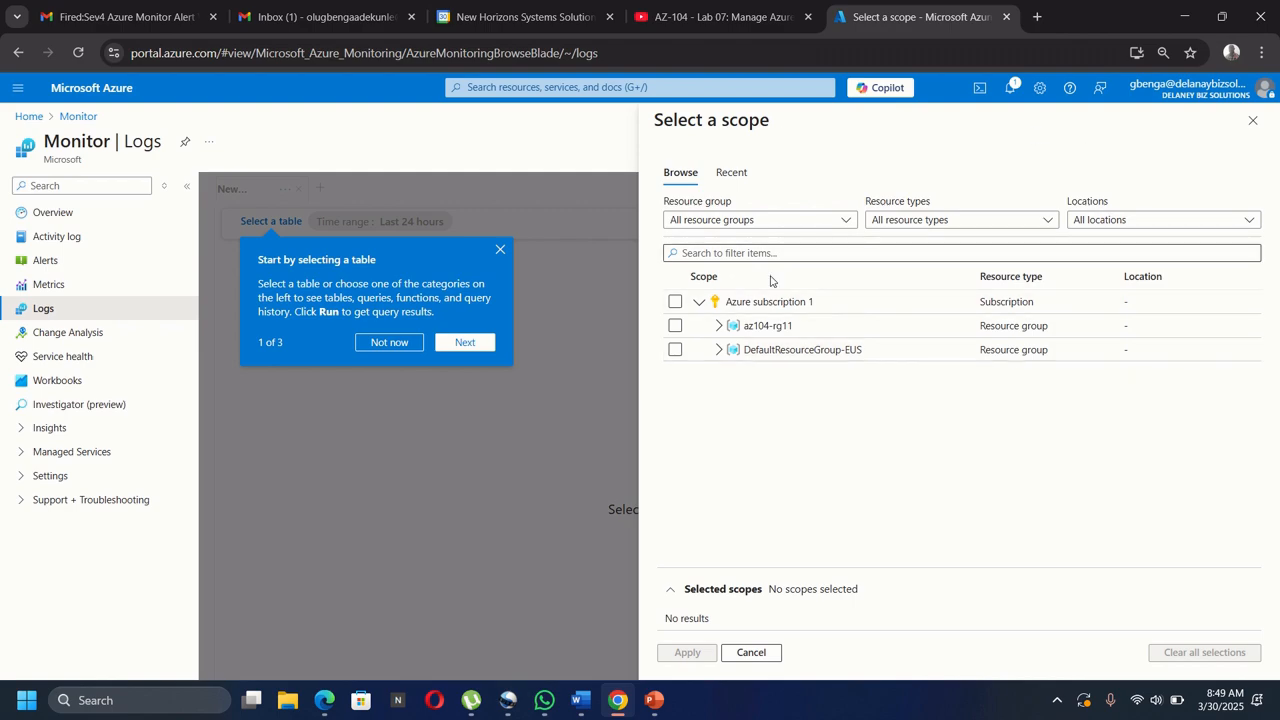
left_click(675, 326)
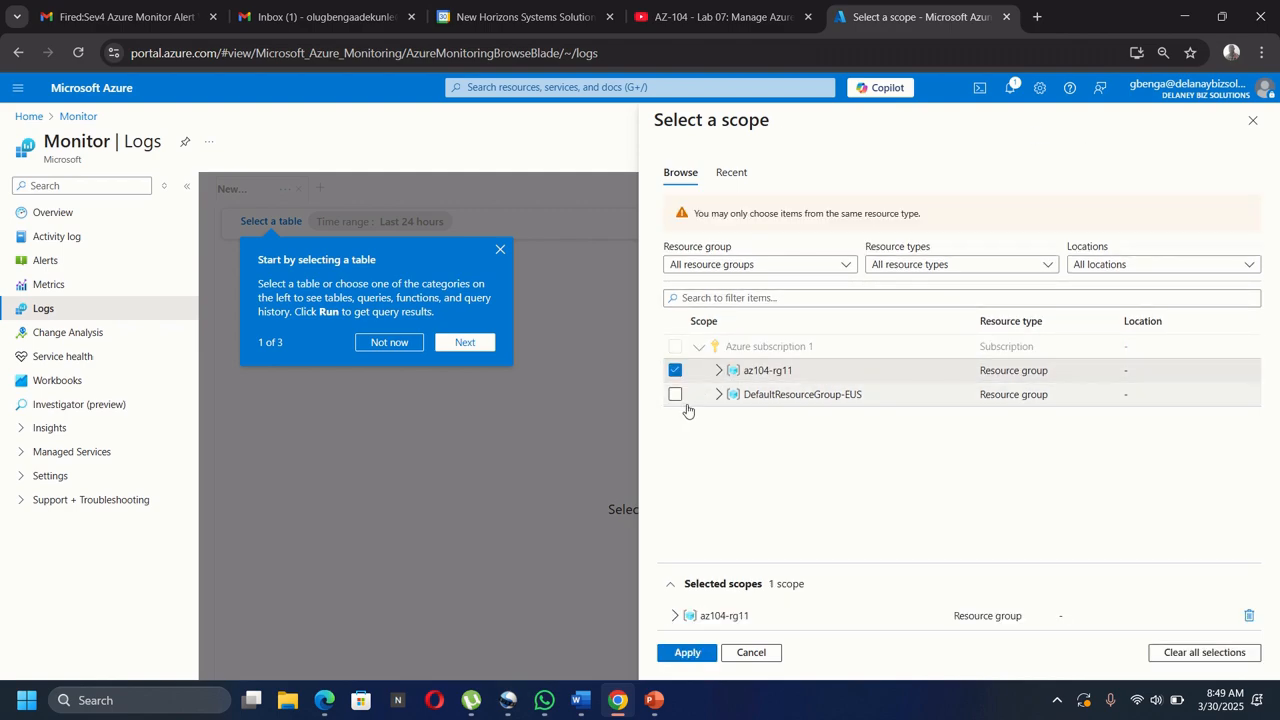
left_click(687, 652)
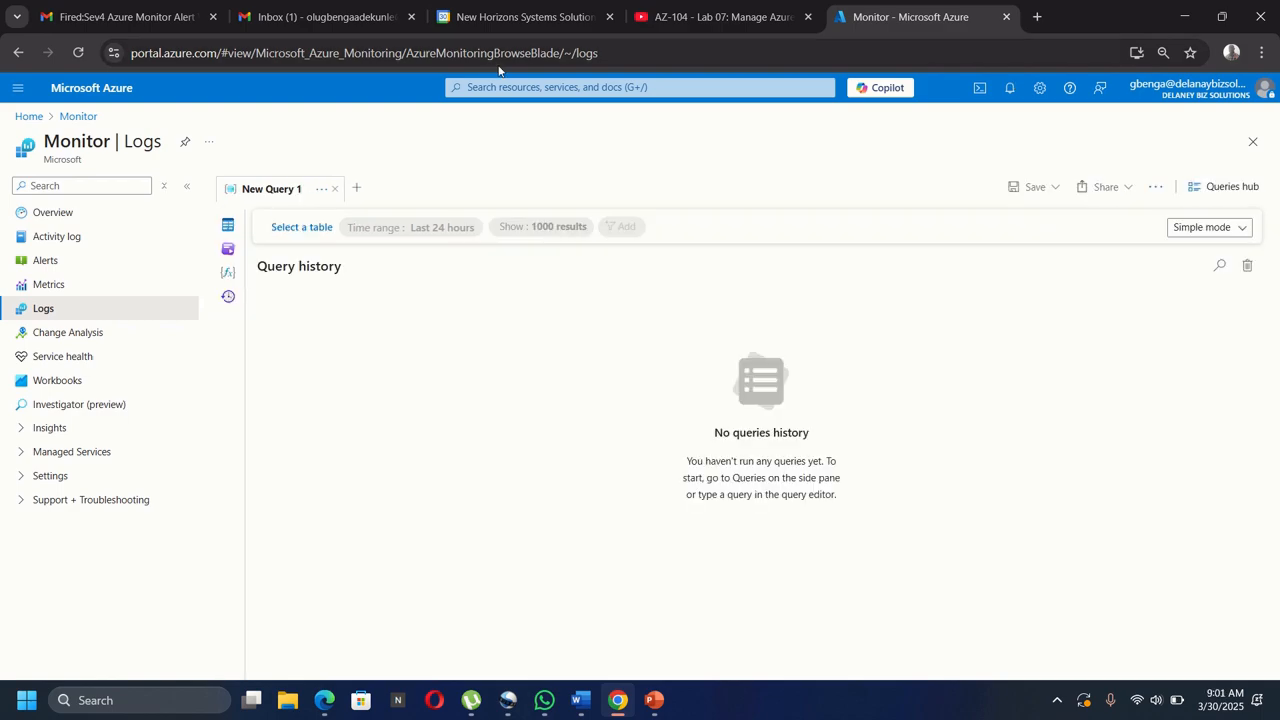
List the Virtual machines example queries, including Chart CPU usage trends and Count heartbeats.
left_click(228, 250)
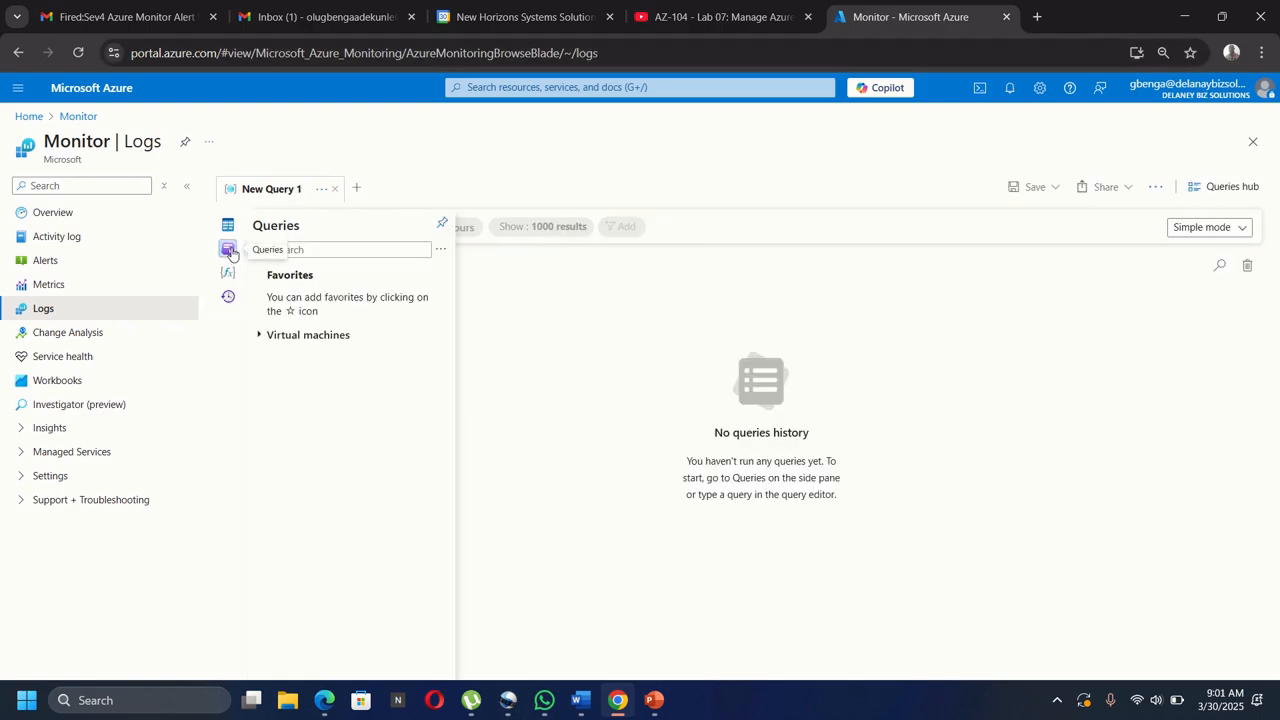
left_click(259, 336)
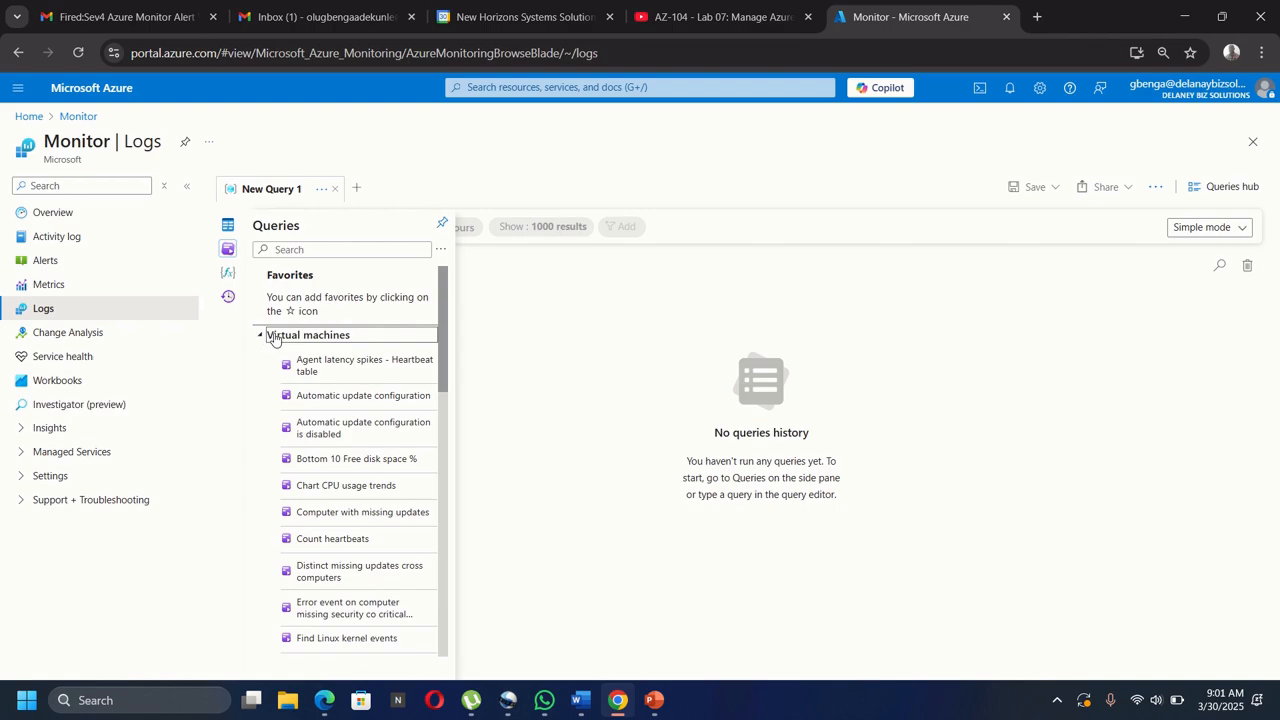
left_click(316, 336)
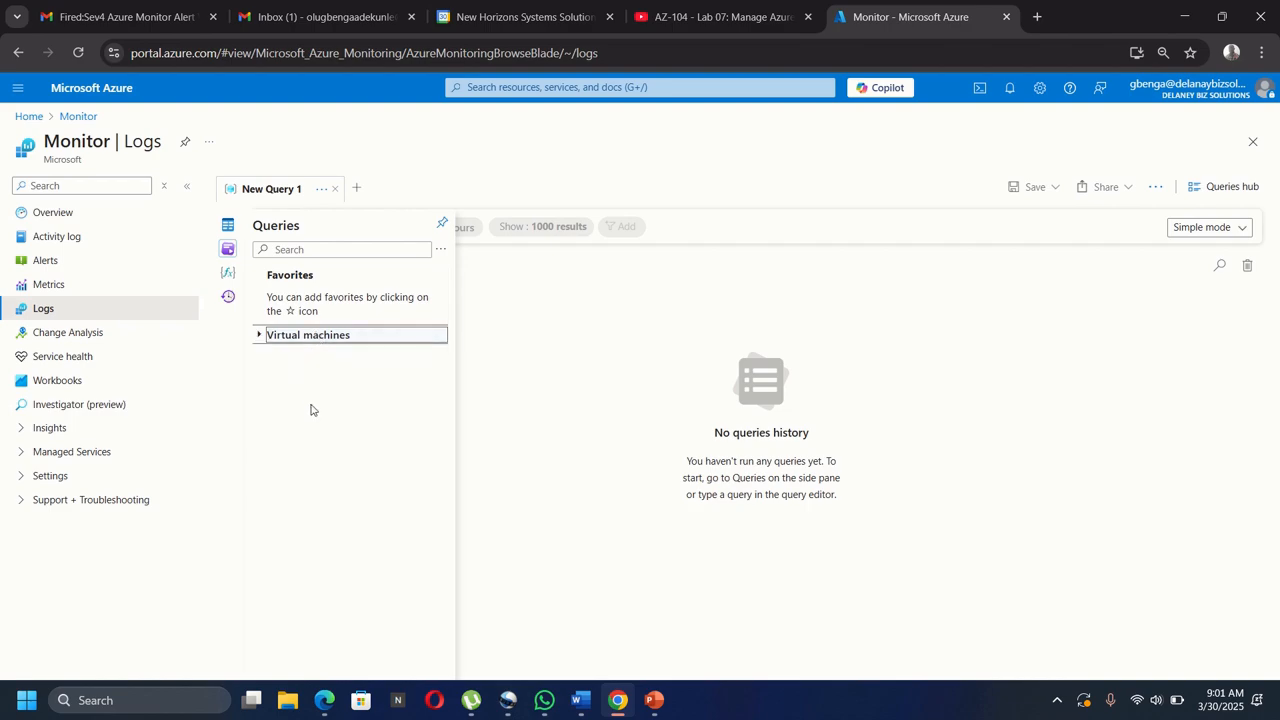
left_click(295, 337)
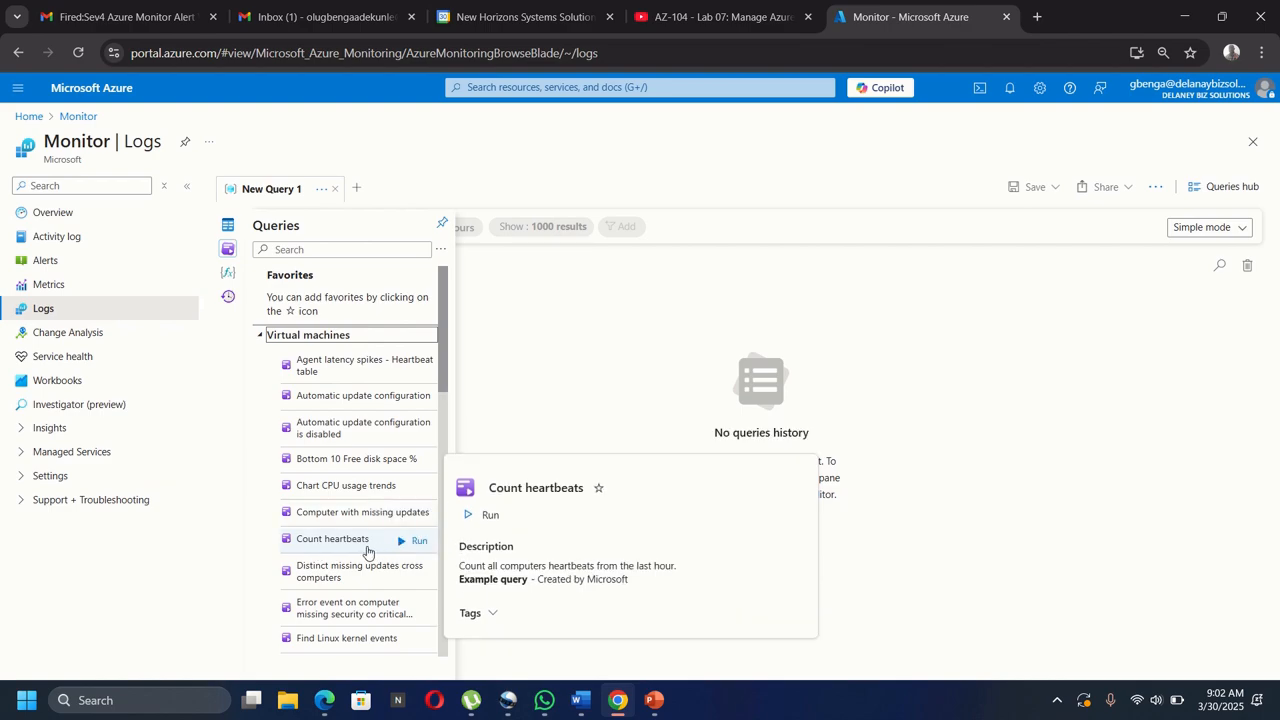
Run Count heartbeats to get az104-vm0 with a count of 5, dismissing the filters tip.
left_click(487, 515)
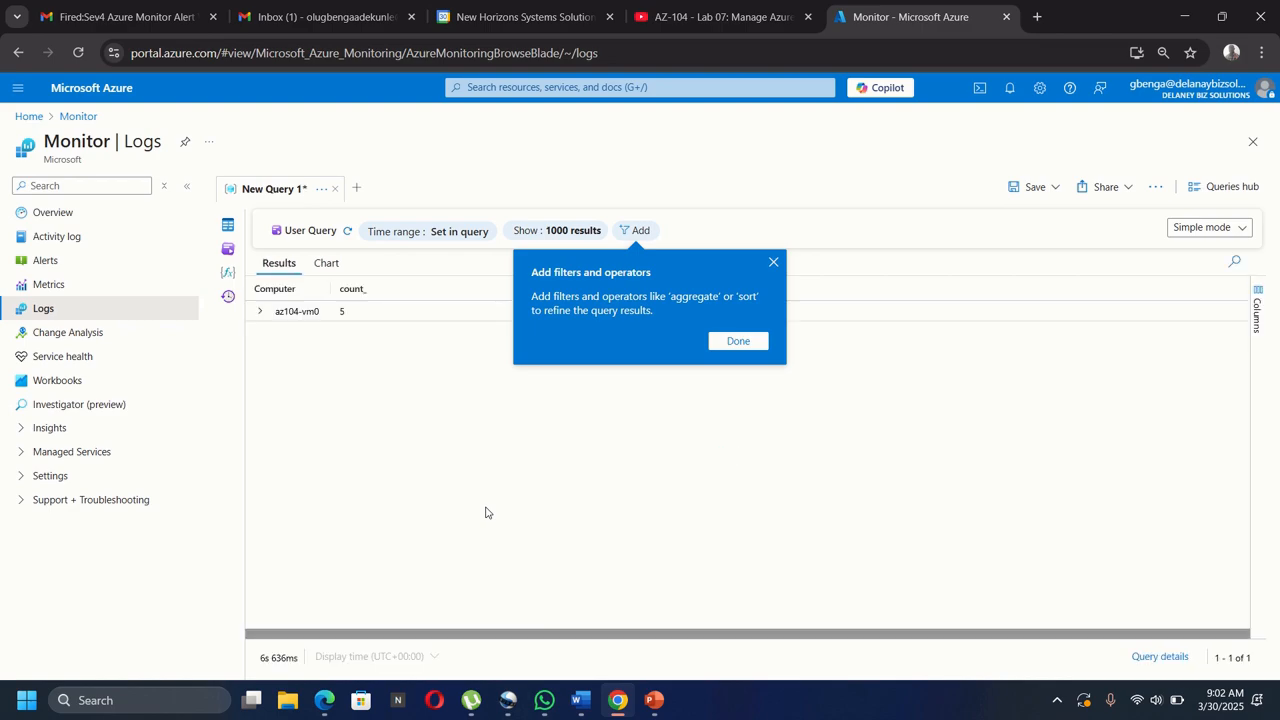
left_click(751, 341)
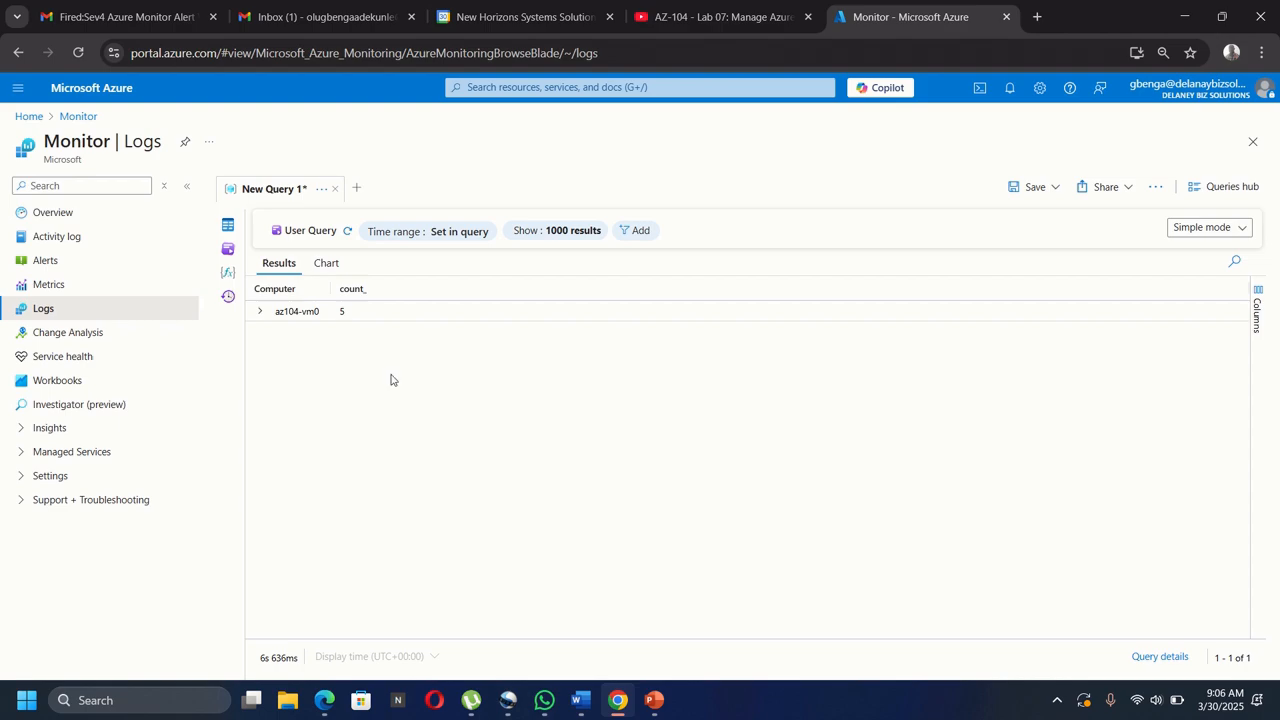
Browse the example queries list, then switch the query from Simple mode to KQL mode.
left_click(228, 250)
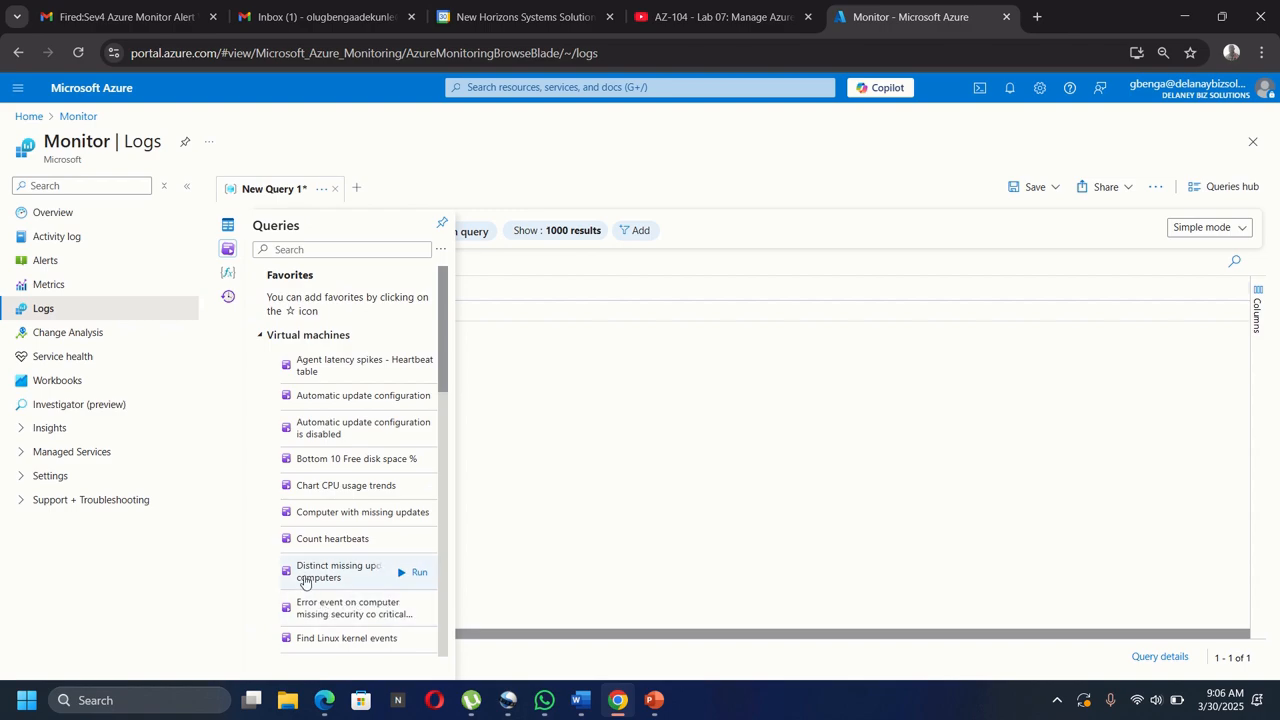
mouse_move(400, 576)
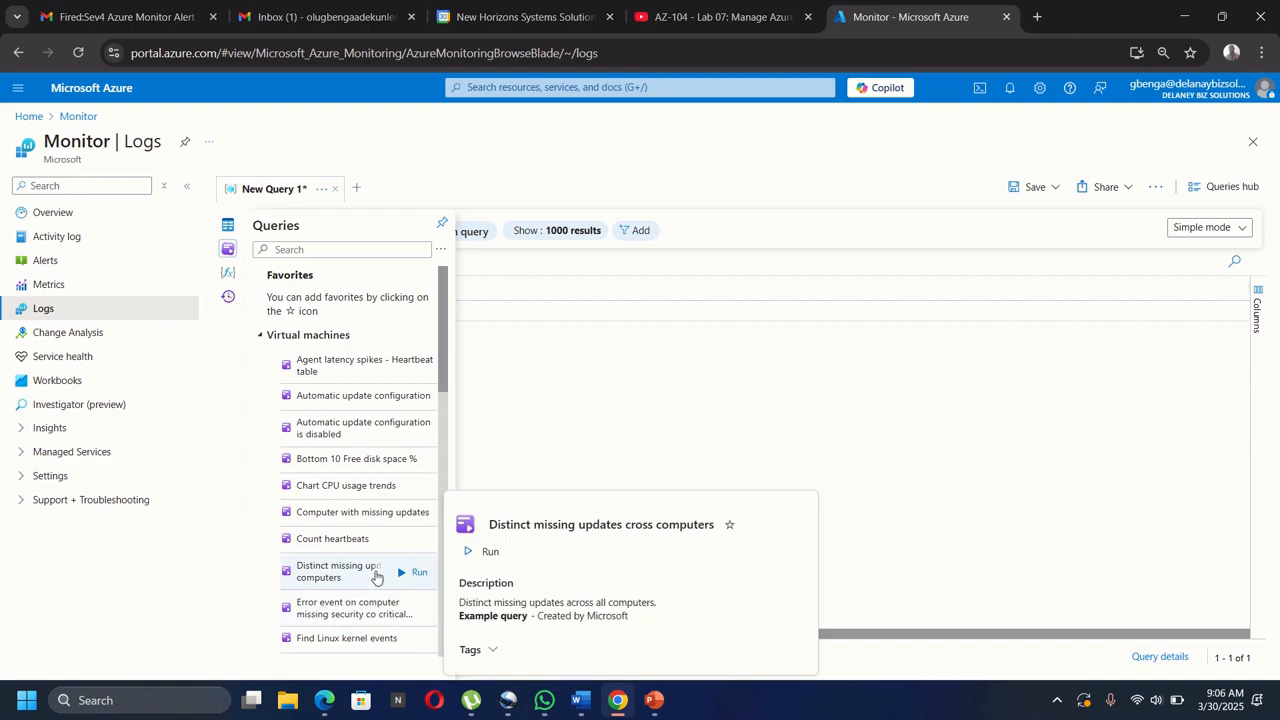
scroll(370, 577, "down", 5)
mouse_move(345, 577)
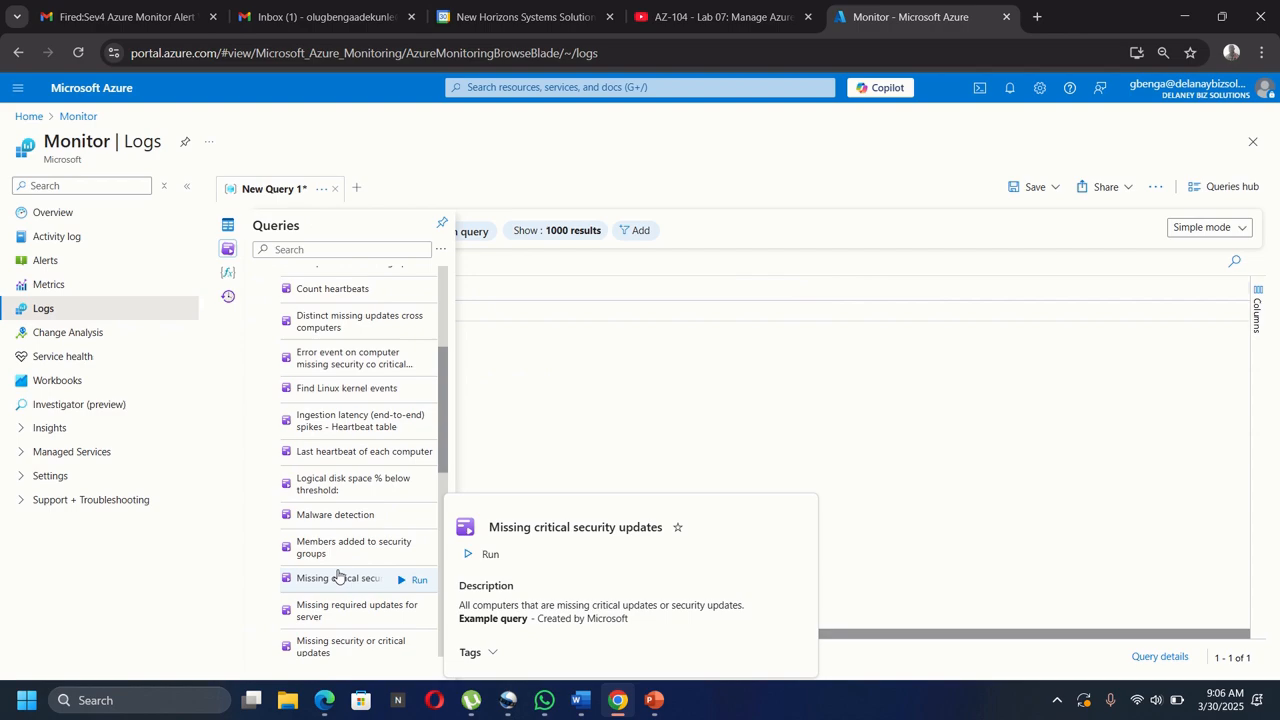
mouse_move(334, 524)
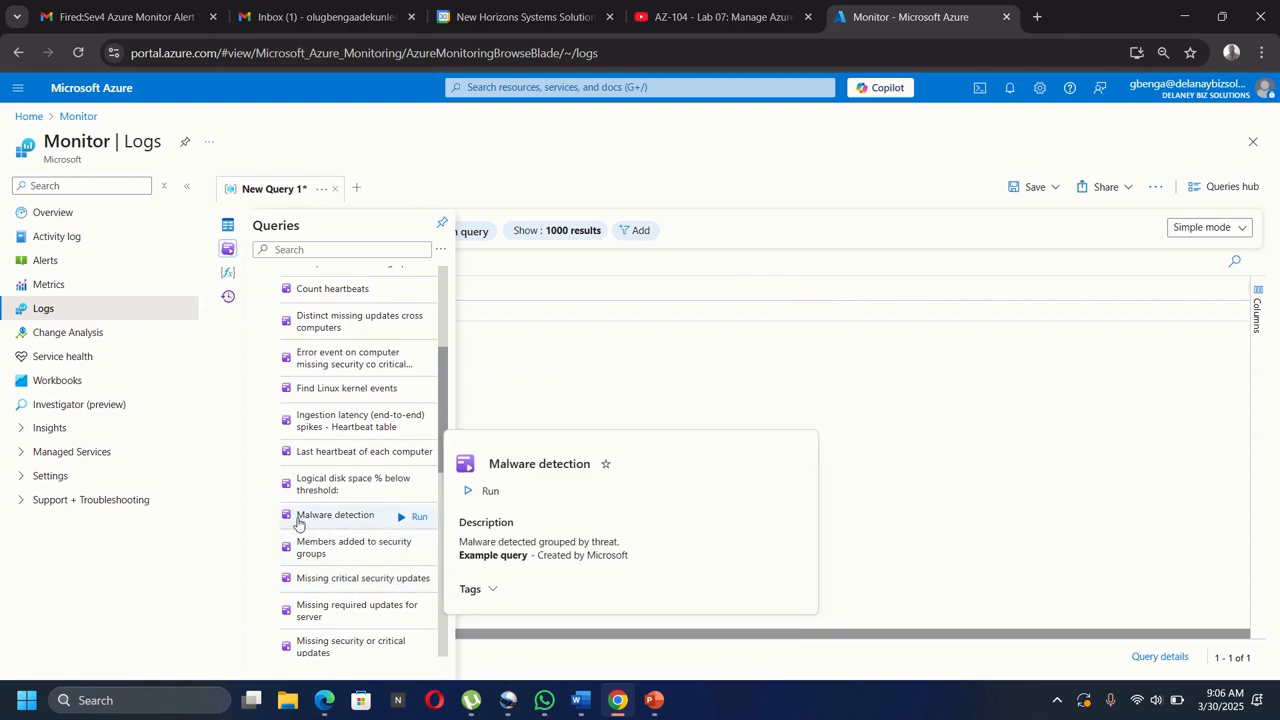
scroll(378, 521, "down", 5)
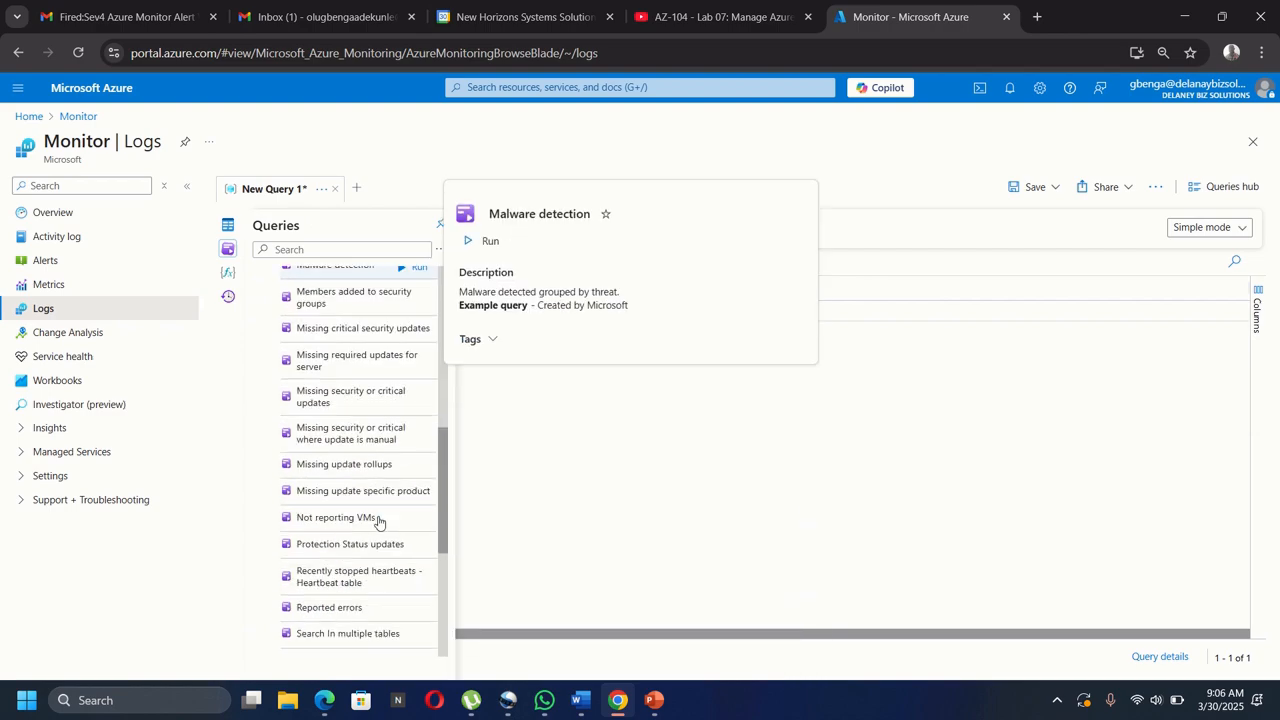
mouse_move(376, 518)
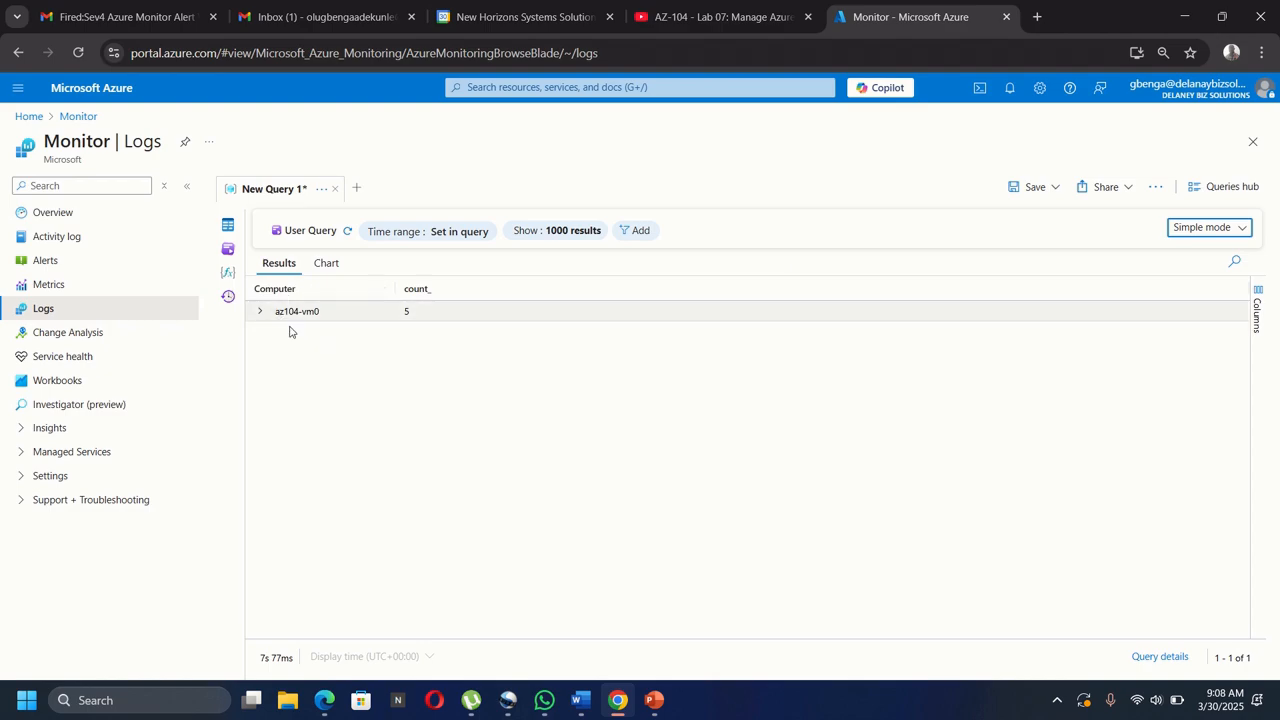
left_click(1197, 230)
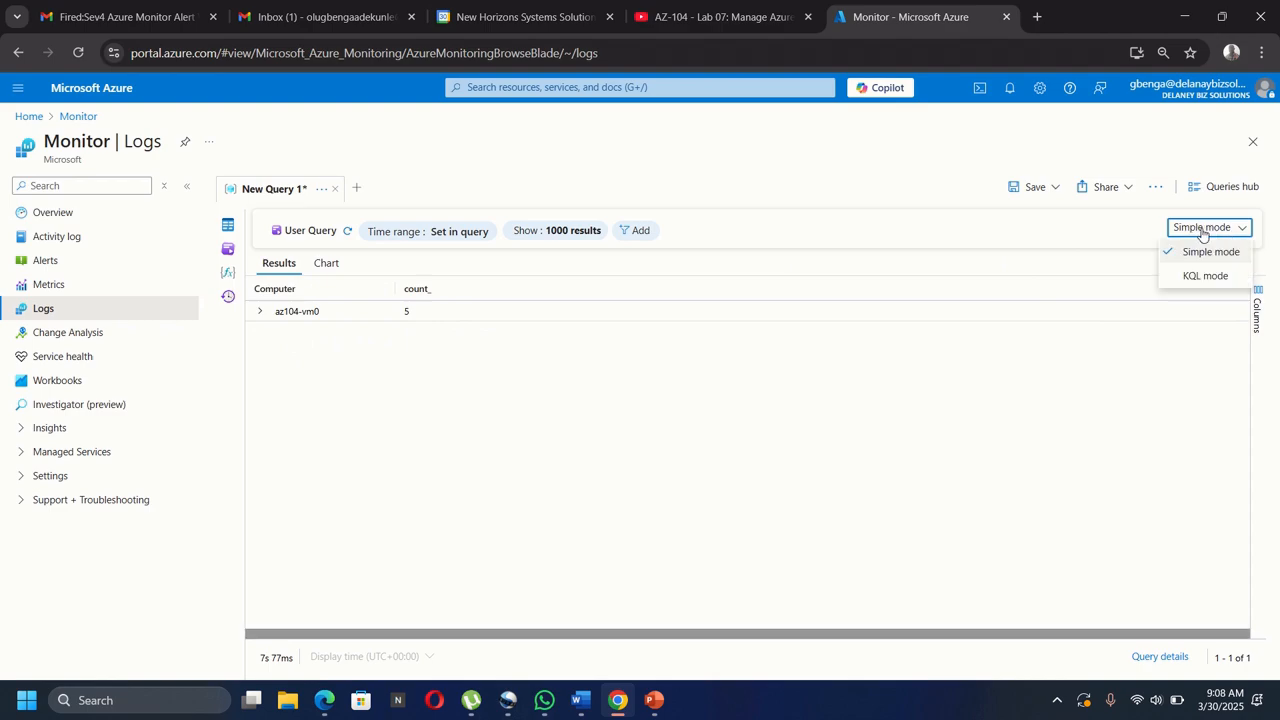
left_click(1193, 277)
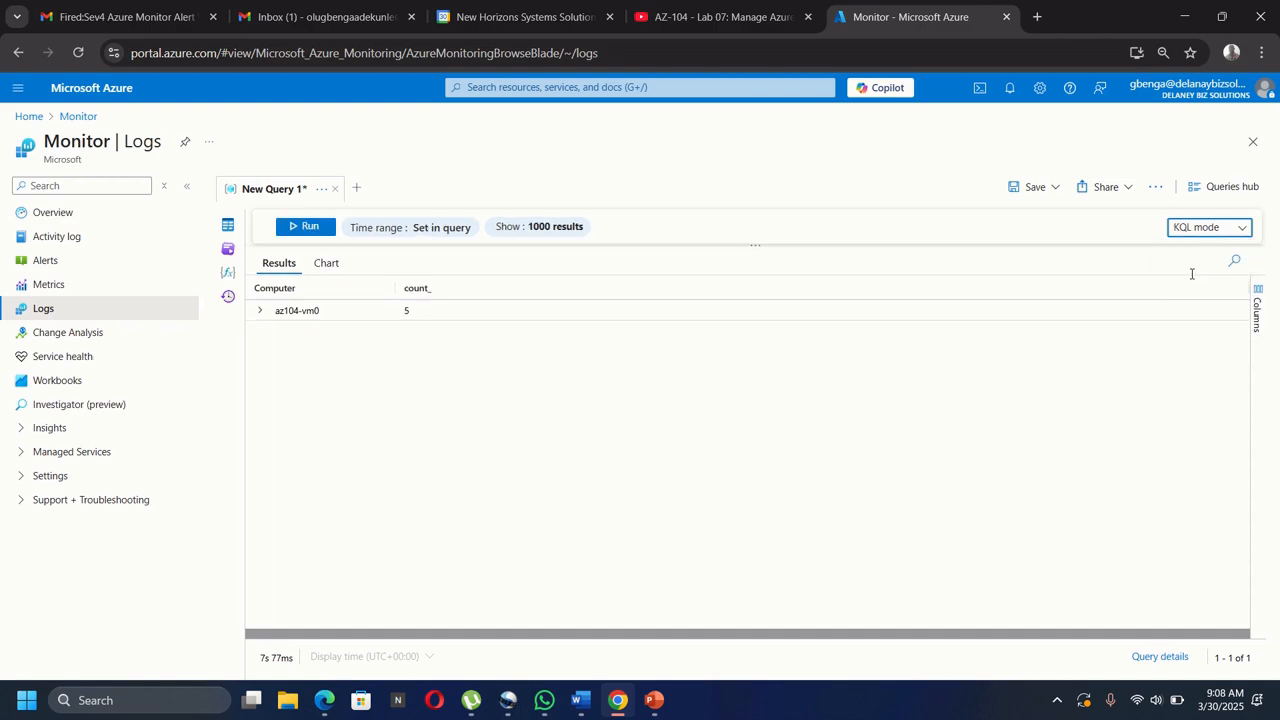
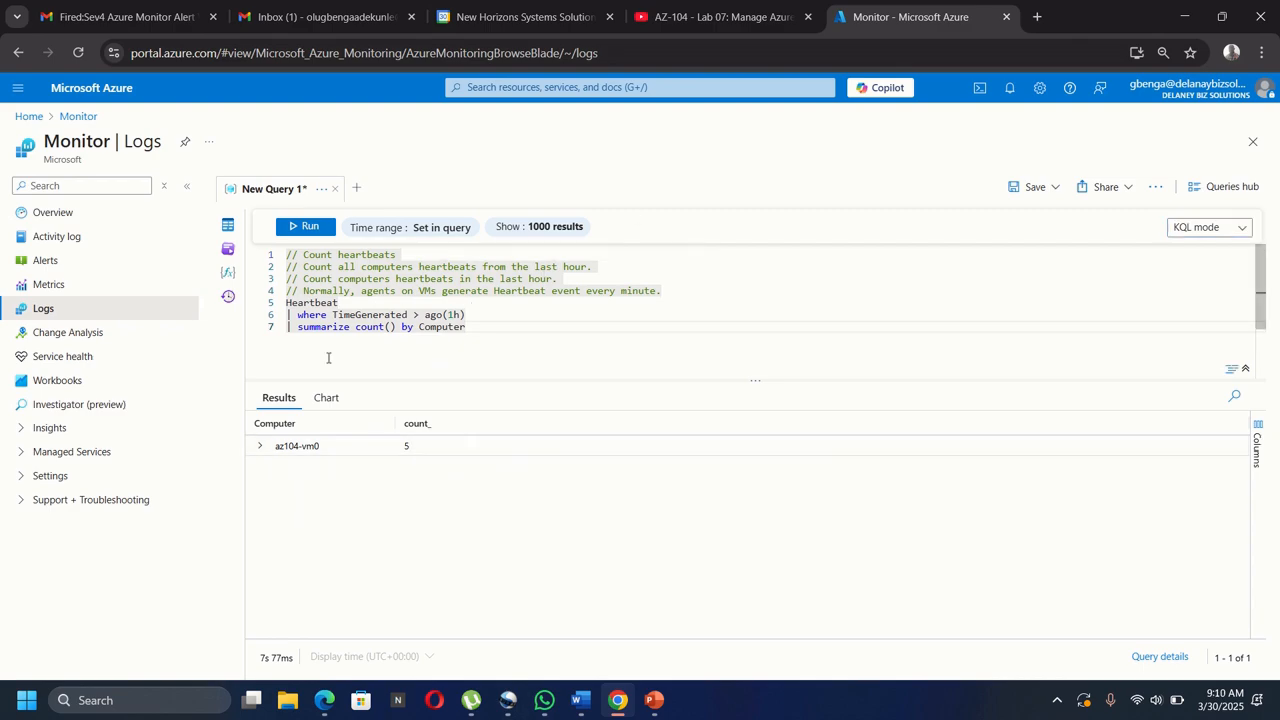
Clear the old heartbeat query out of the KQL editor.
left_click(228, 251)
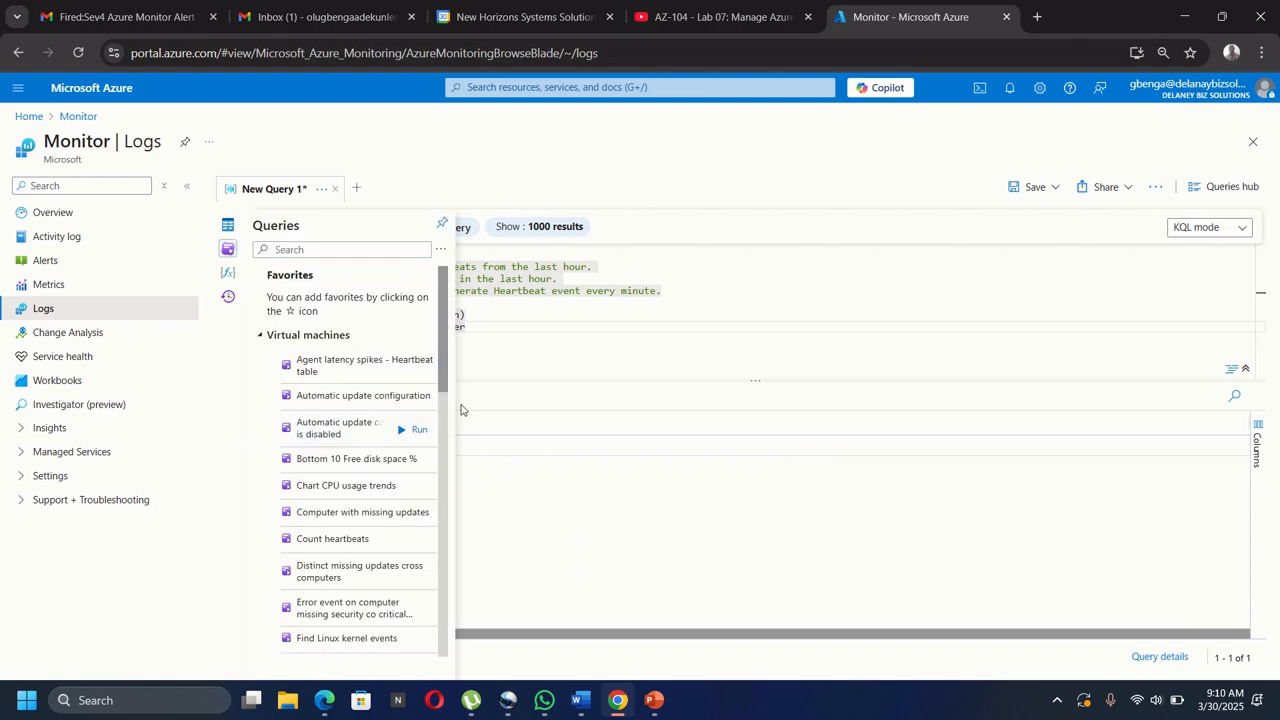
left_click(564, 312)
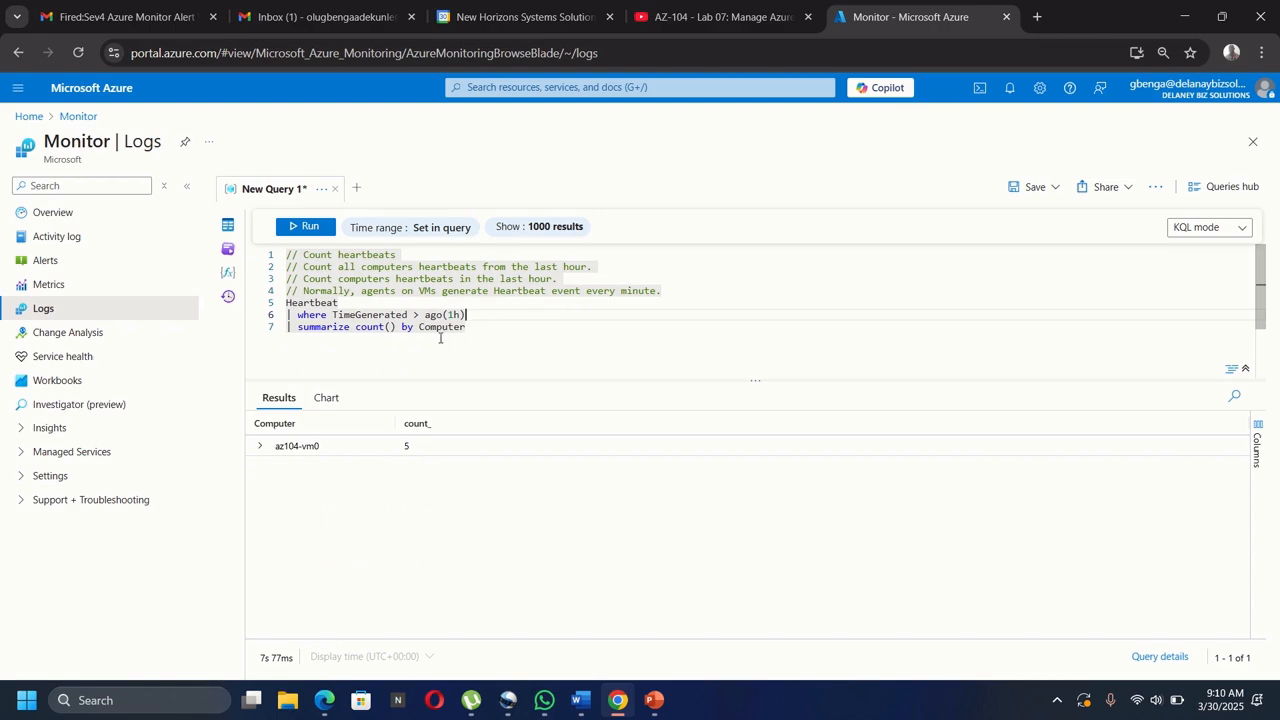
left_click_drag(477, 333, 280, 244)
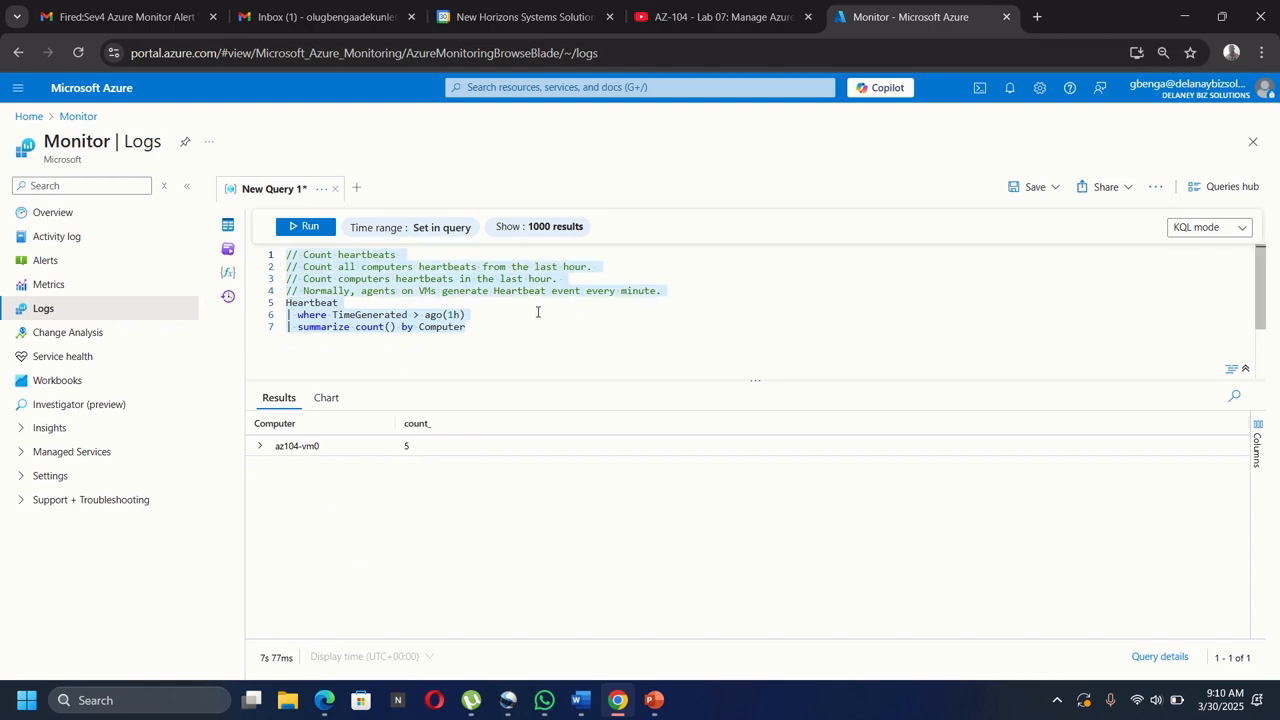
key("BackSpace")
Start the new query with InsightsMetrics | where TimeGenerated.
type("In")
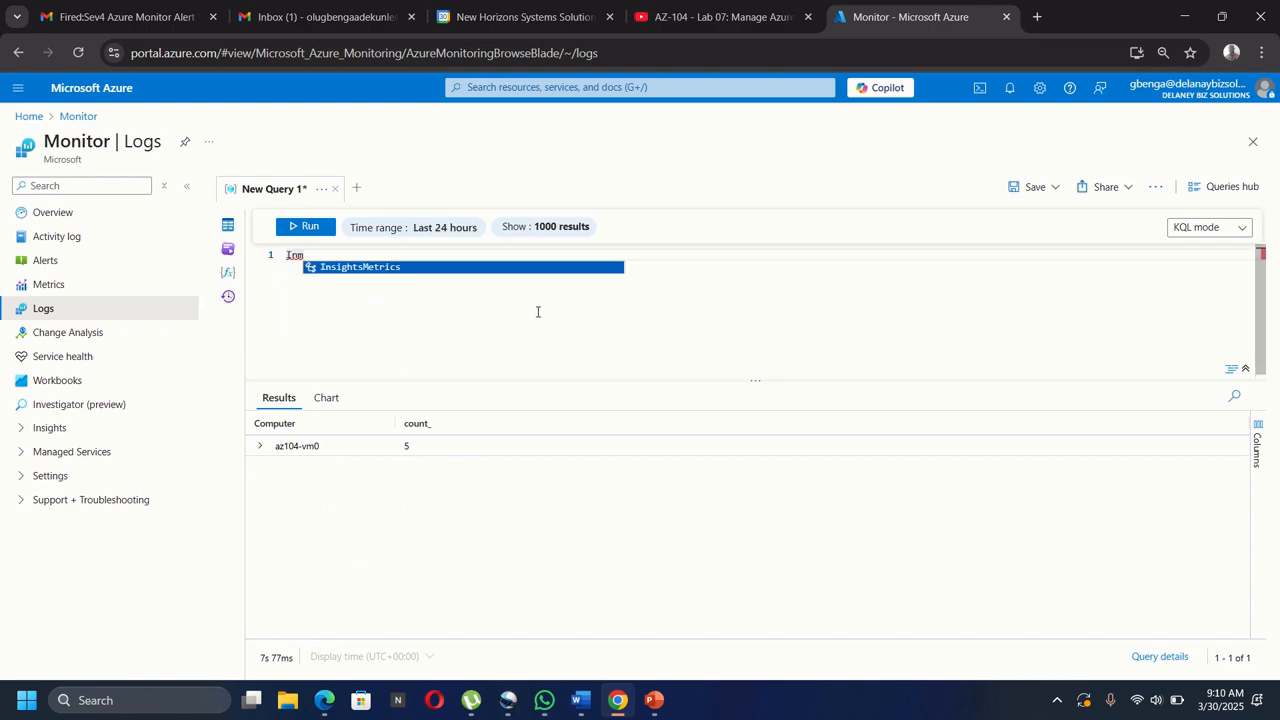
key("Return")
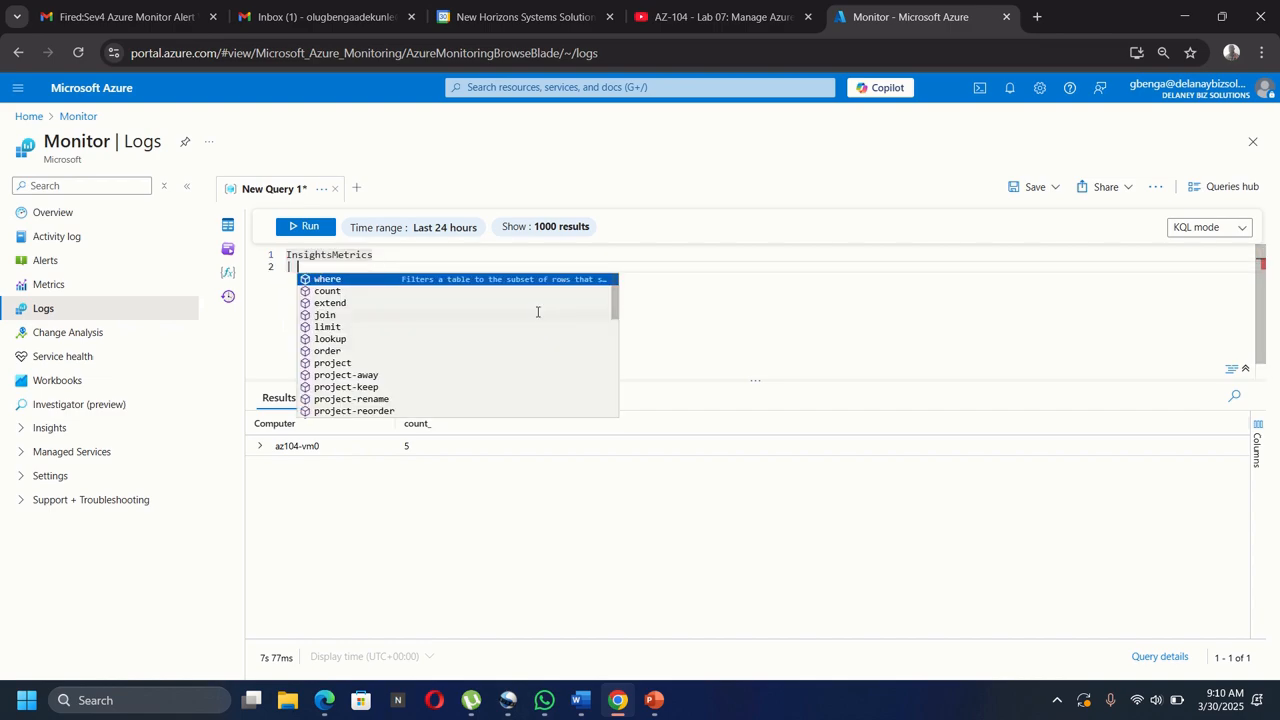
type("| w")
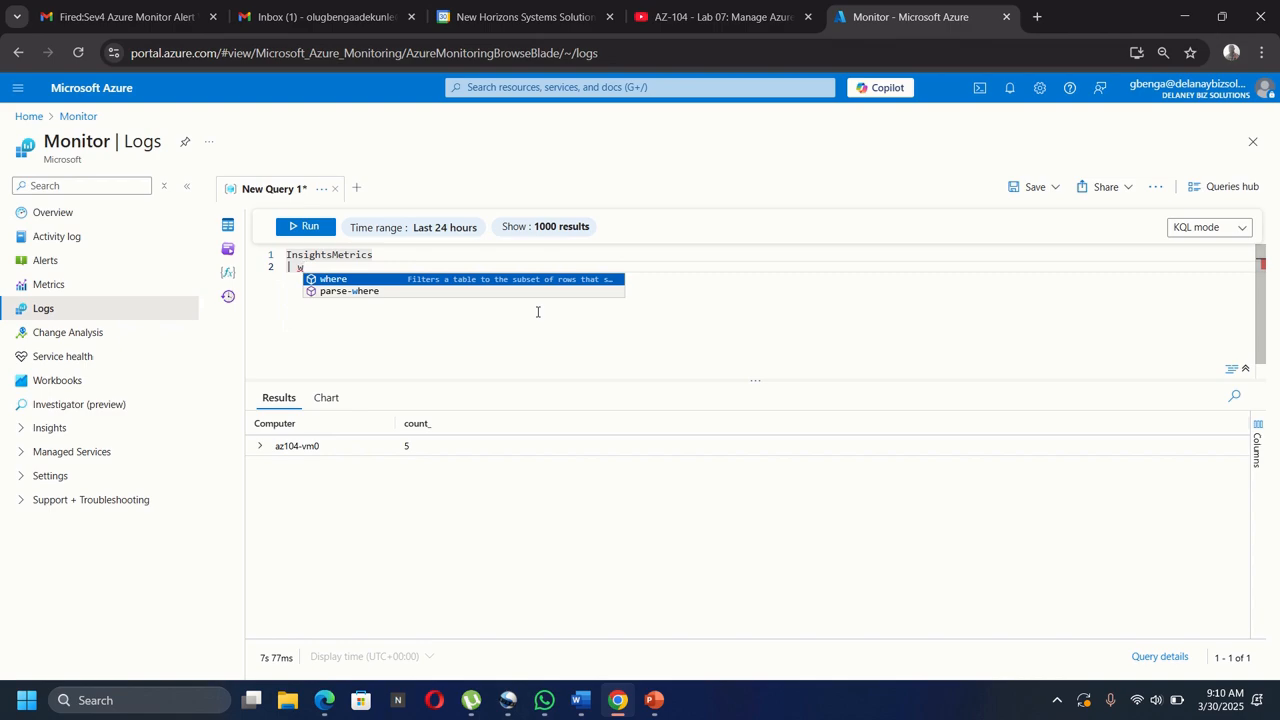
key("Return")
type("tim")
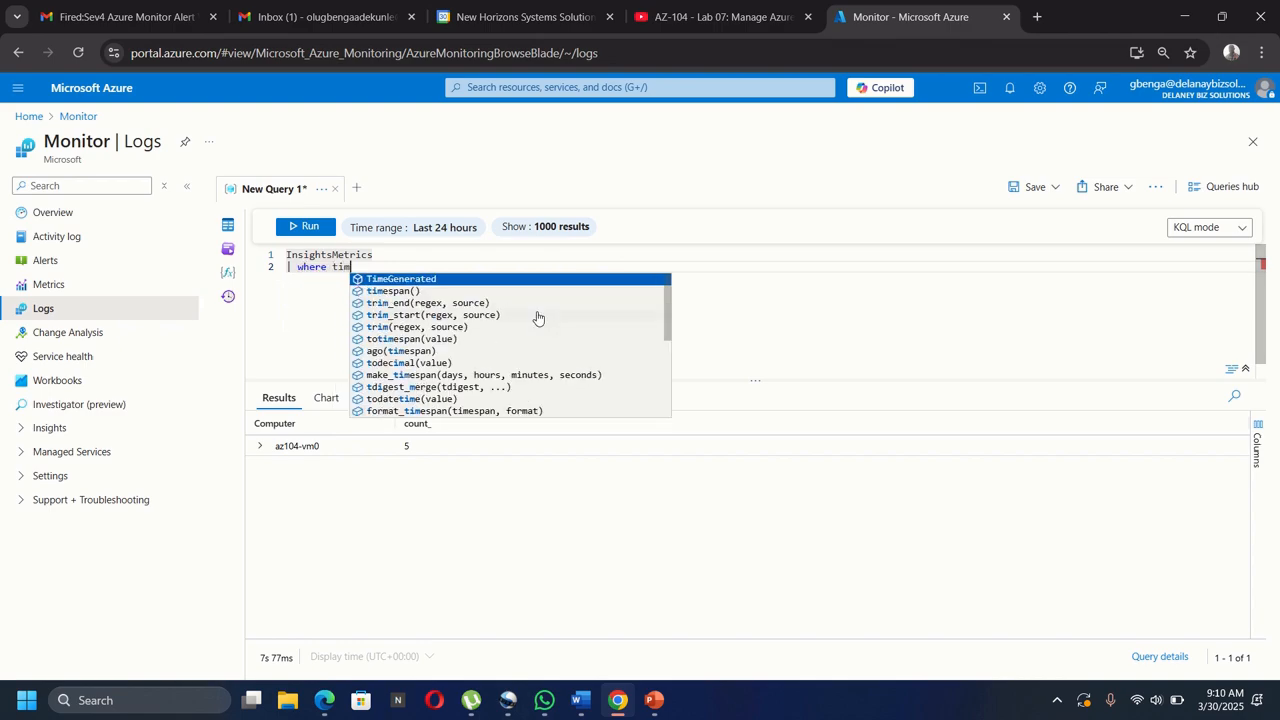
key("Return")
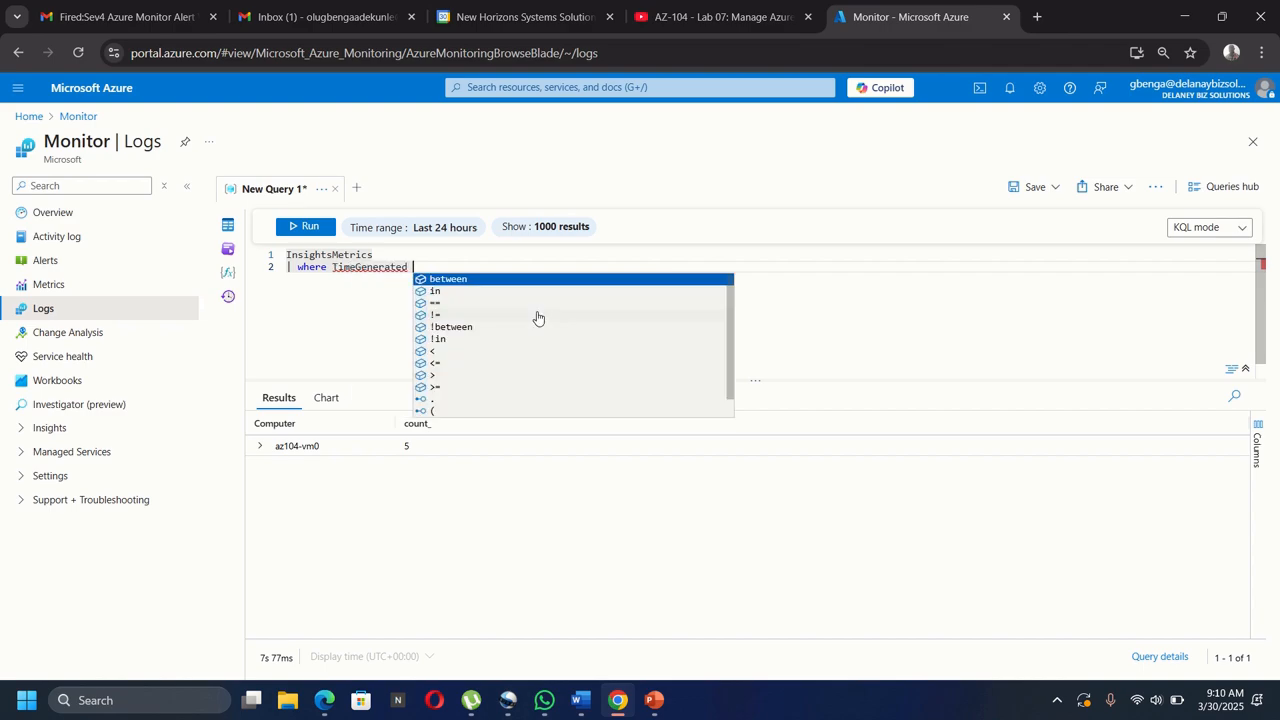
Complete the filter as TimeGenerated > ago(1h).
type("> 1")
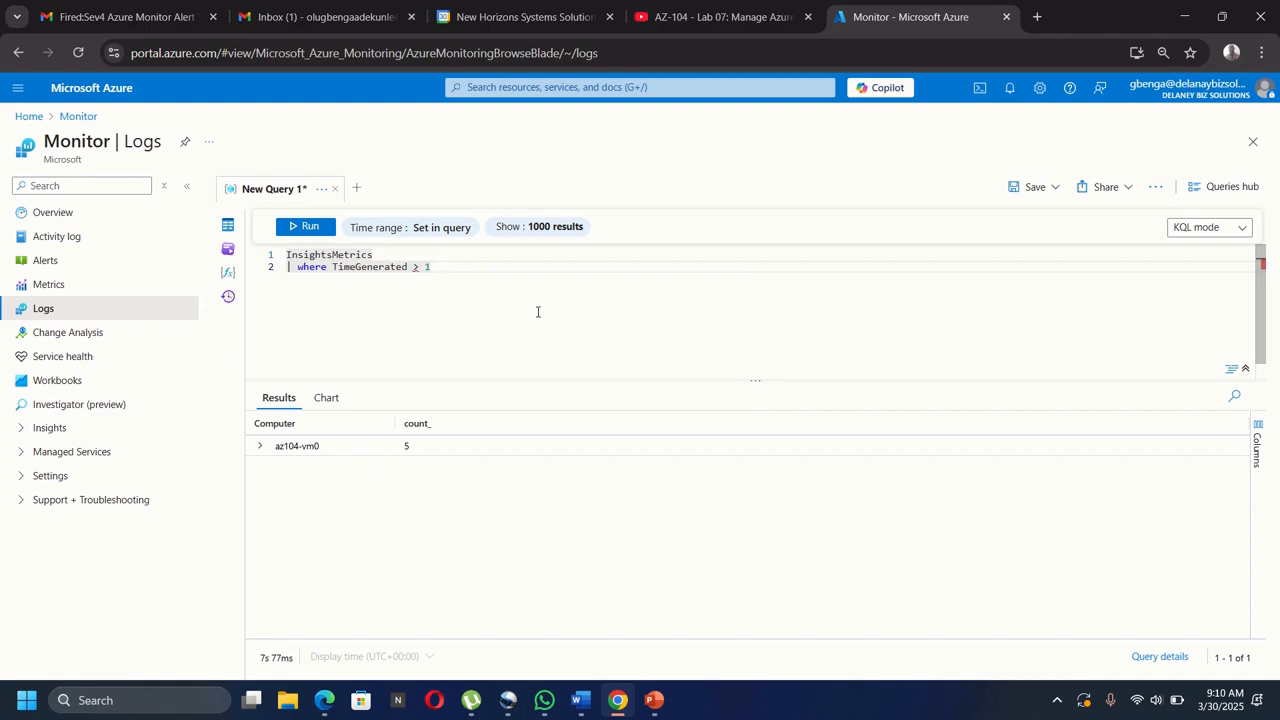
key("BackSpace")
type("a")
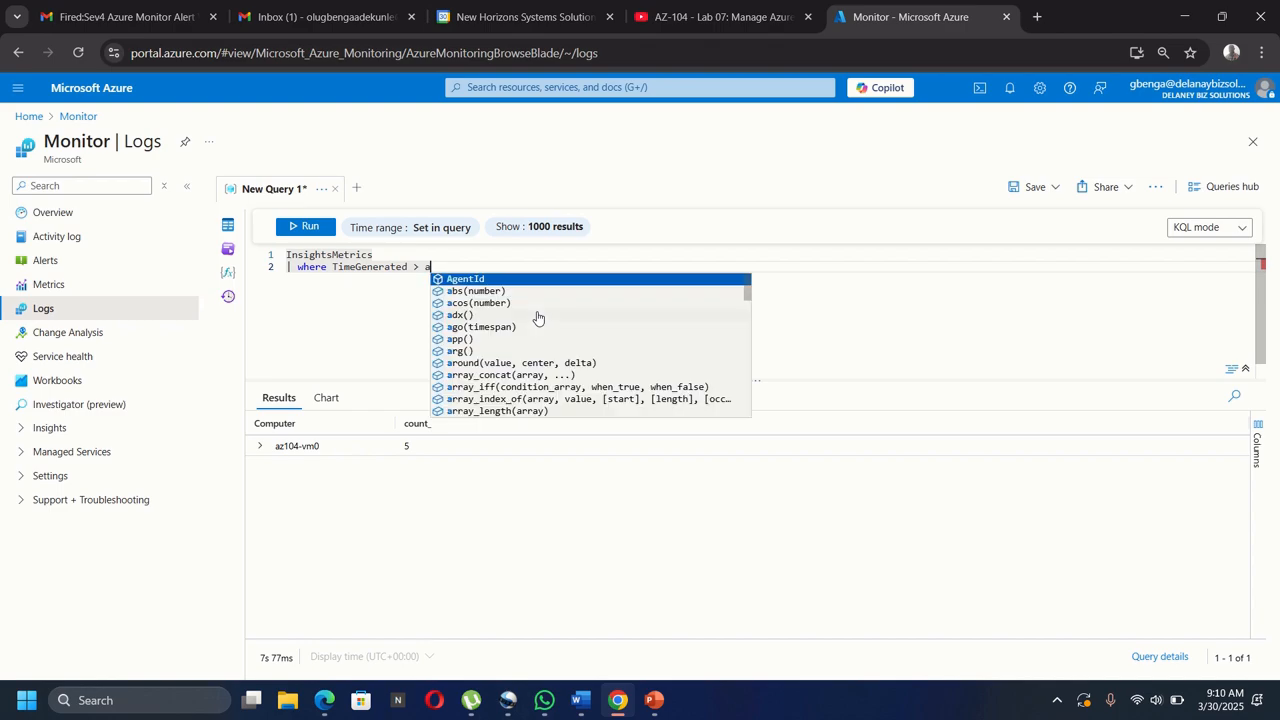
type("go")
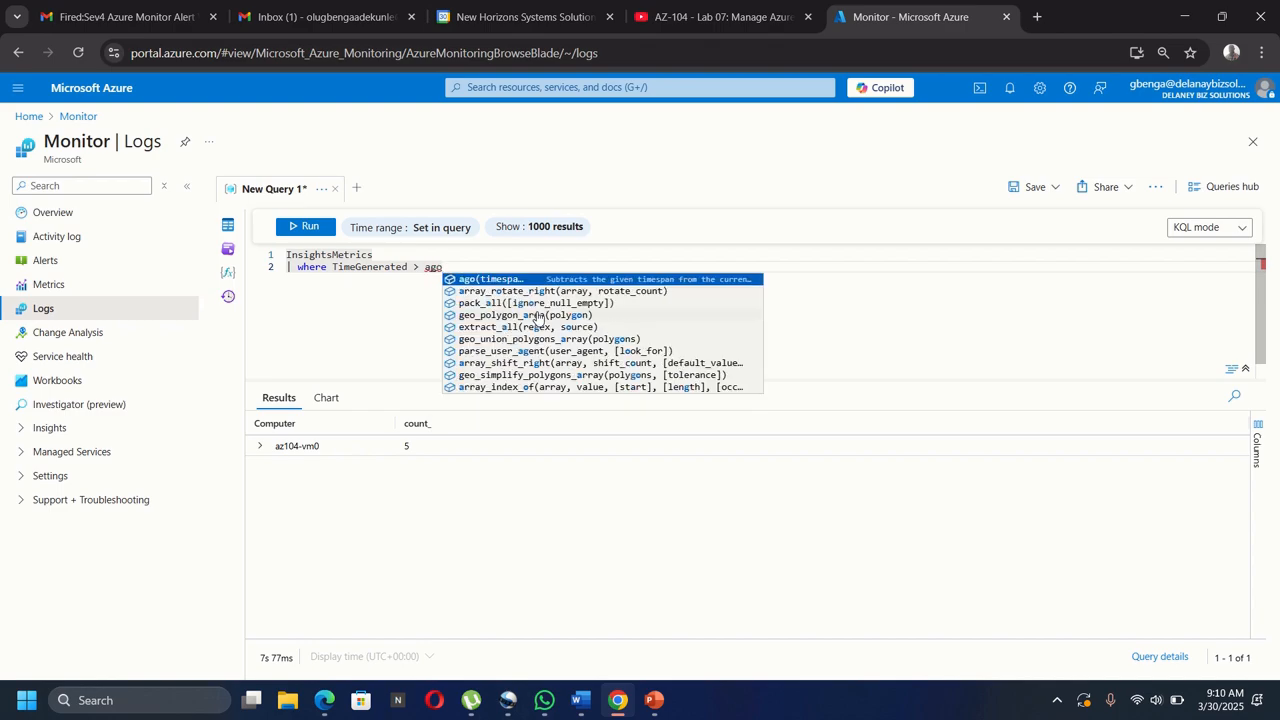
type("(")
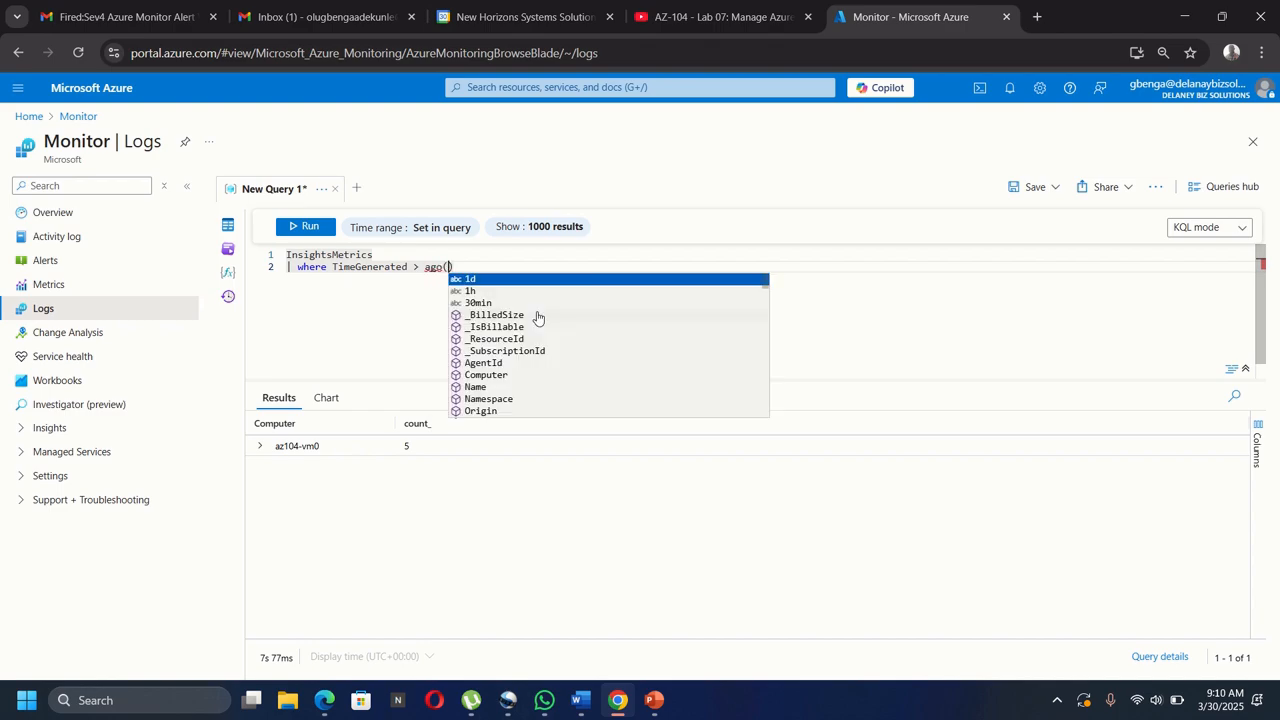
type("1")
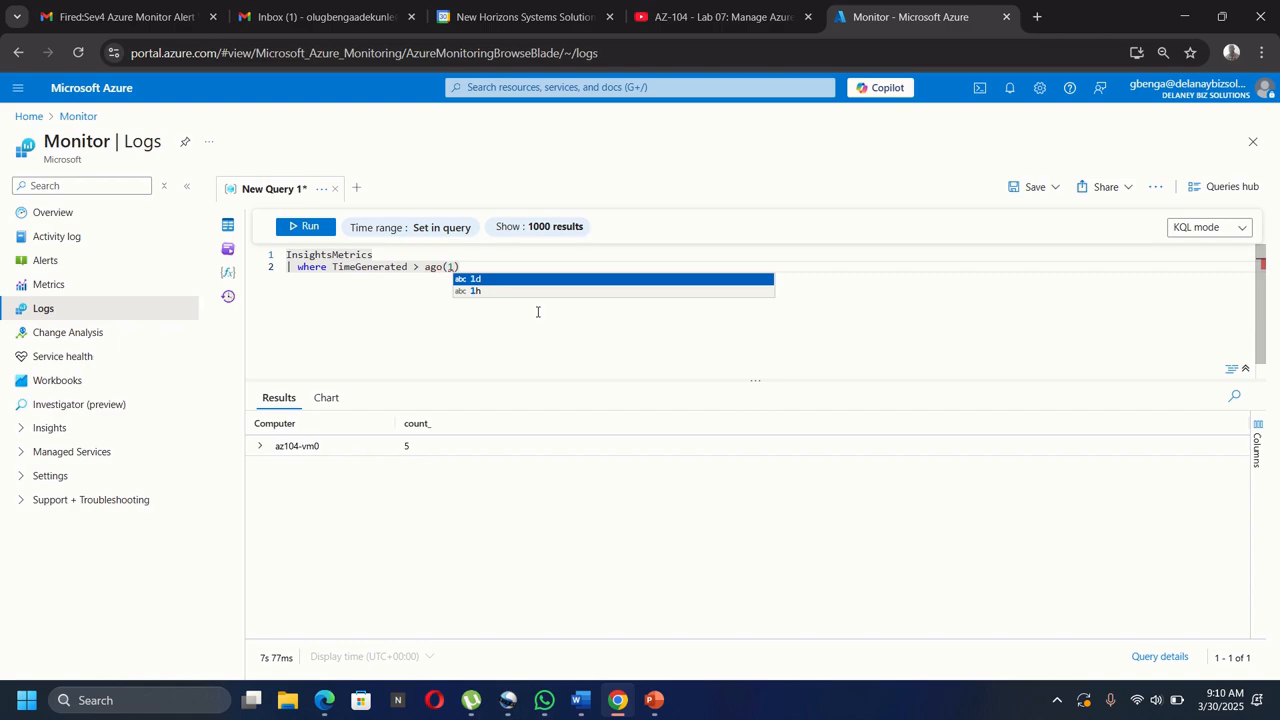
key("Escape")
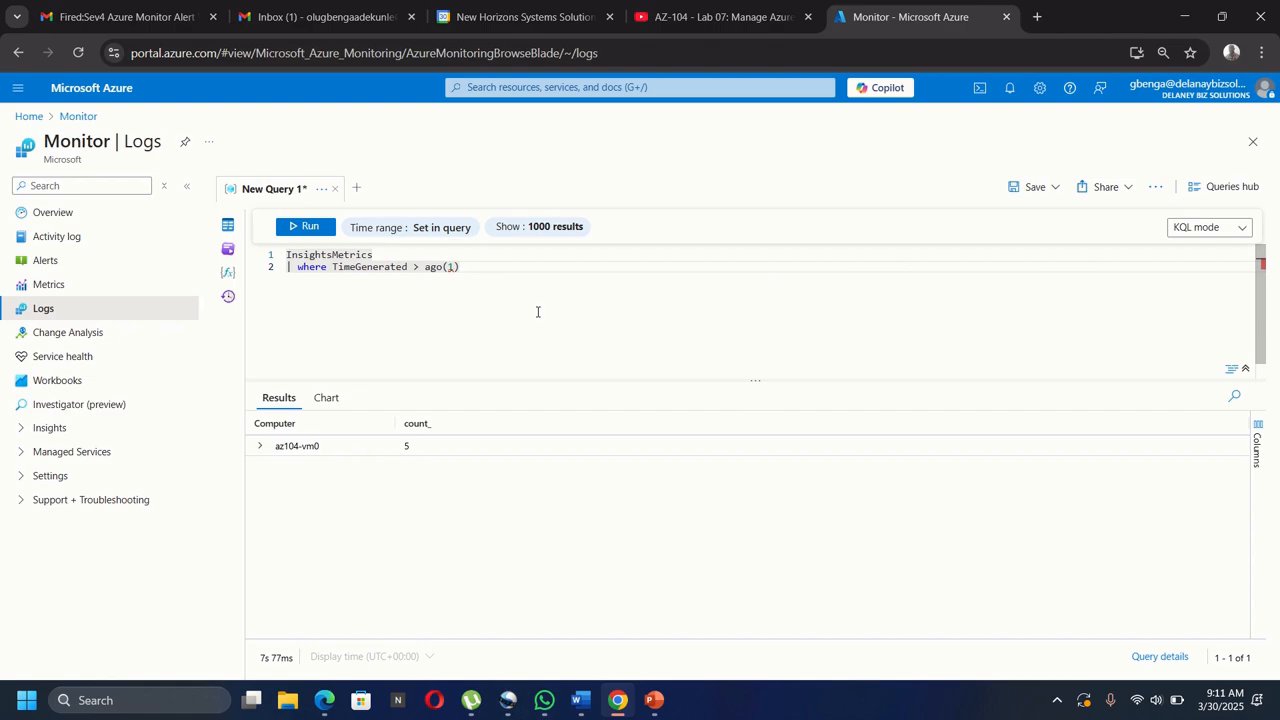
key("BackSpace")
key("BackSpace")
key("BackSpace")
key("BackSpace")
key("BackSpace")
key("BackSpace")
type("ag")
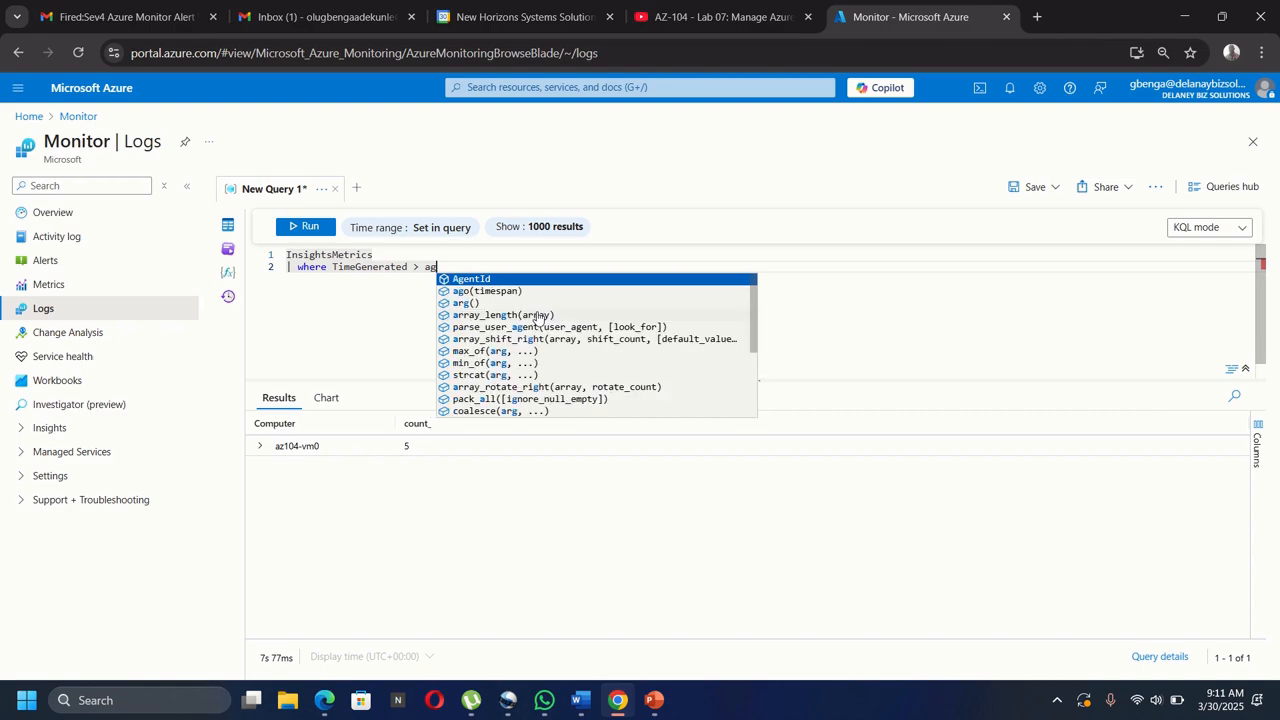
key("Down")
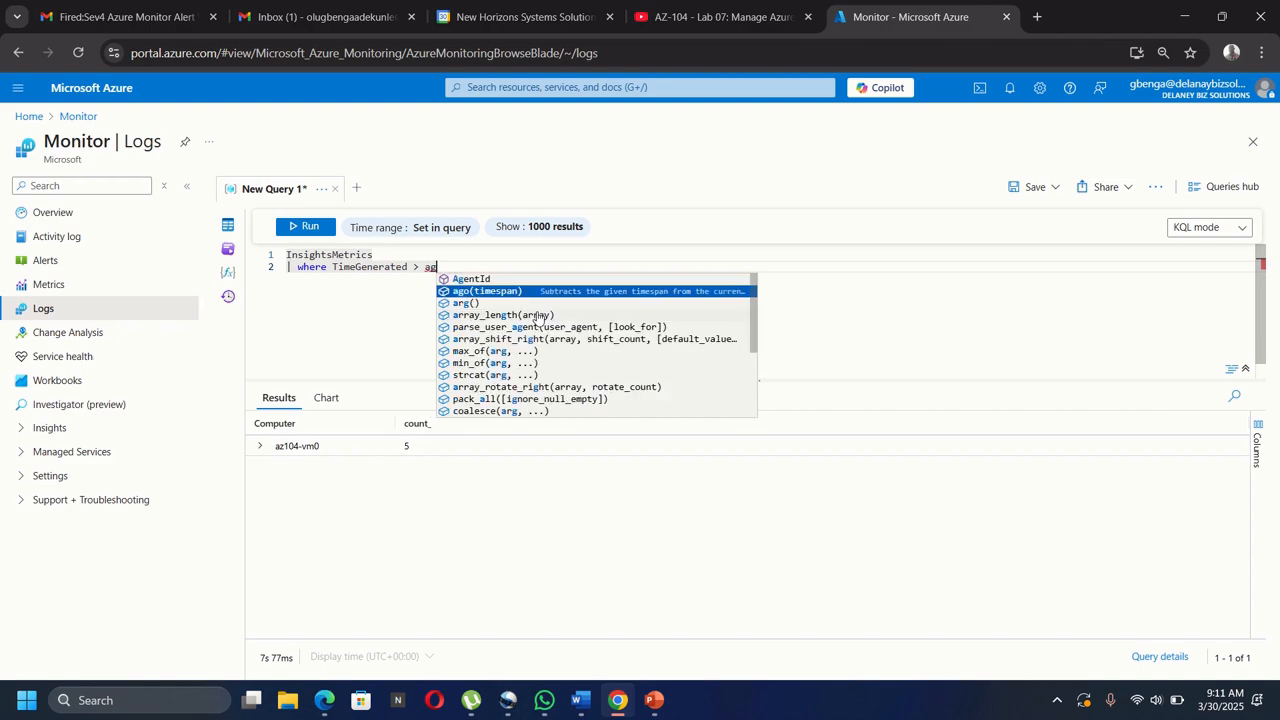
key("Tab")
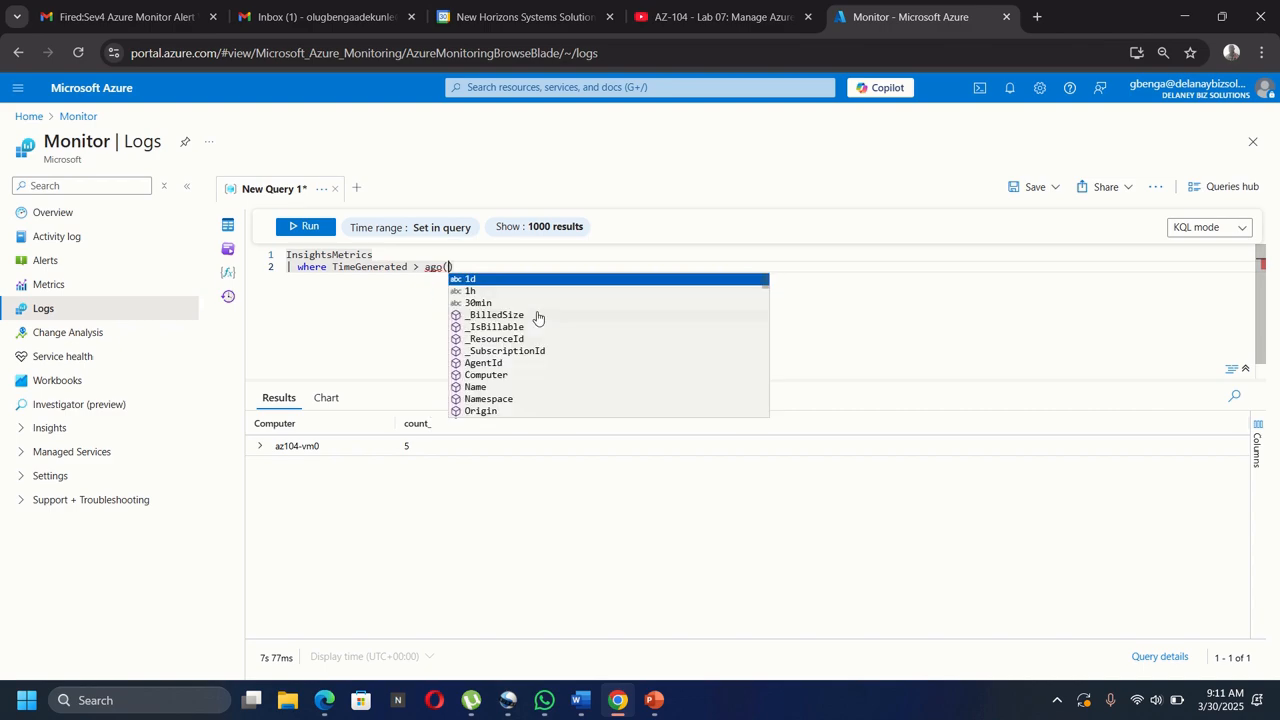
key("Down")
key("Tab")
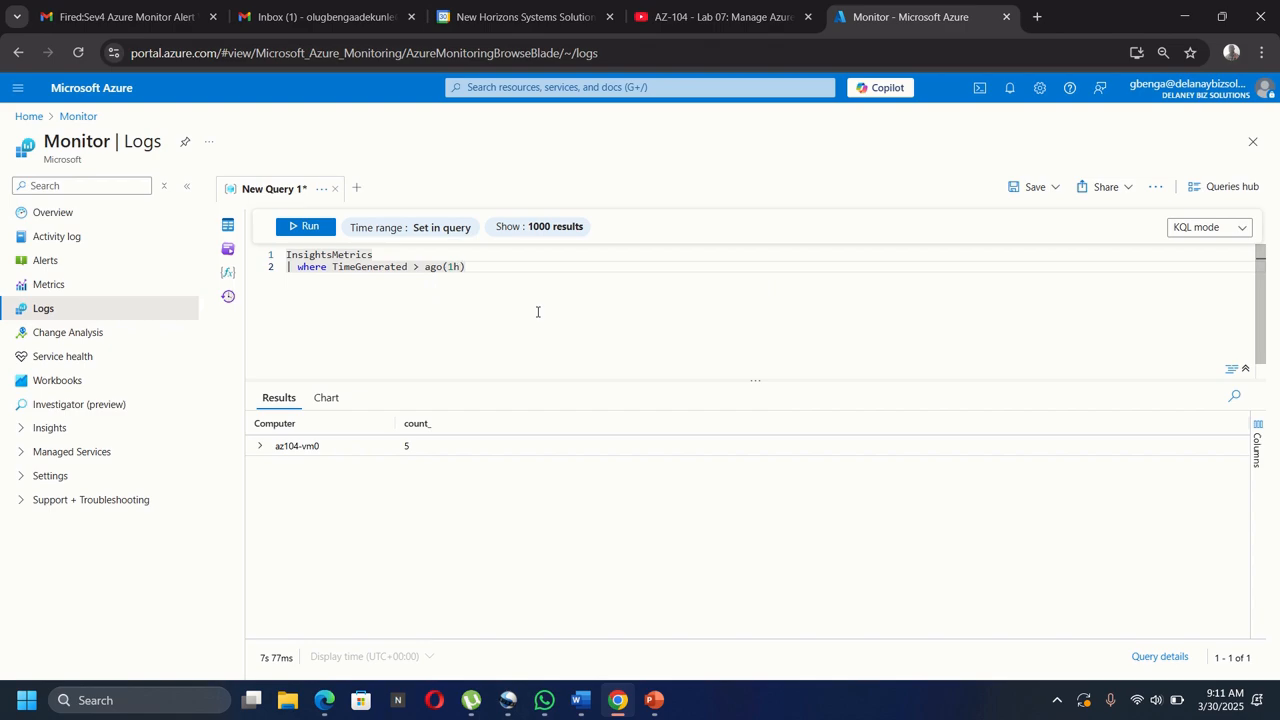
Add a third line, | where Name == "UtilizationPercentage", and begin a fourth line.
key("End")
key("Return")
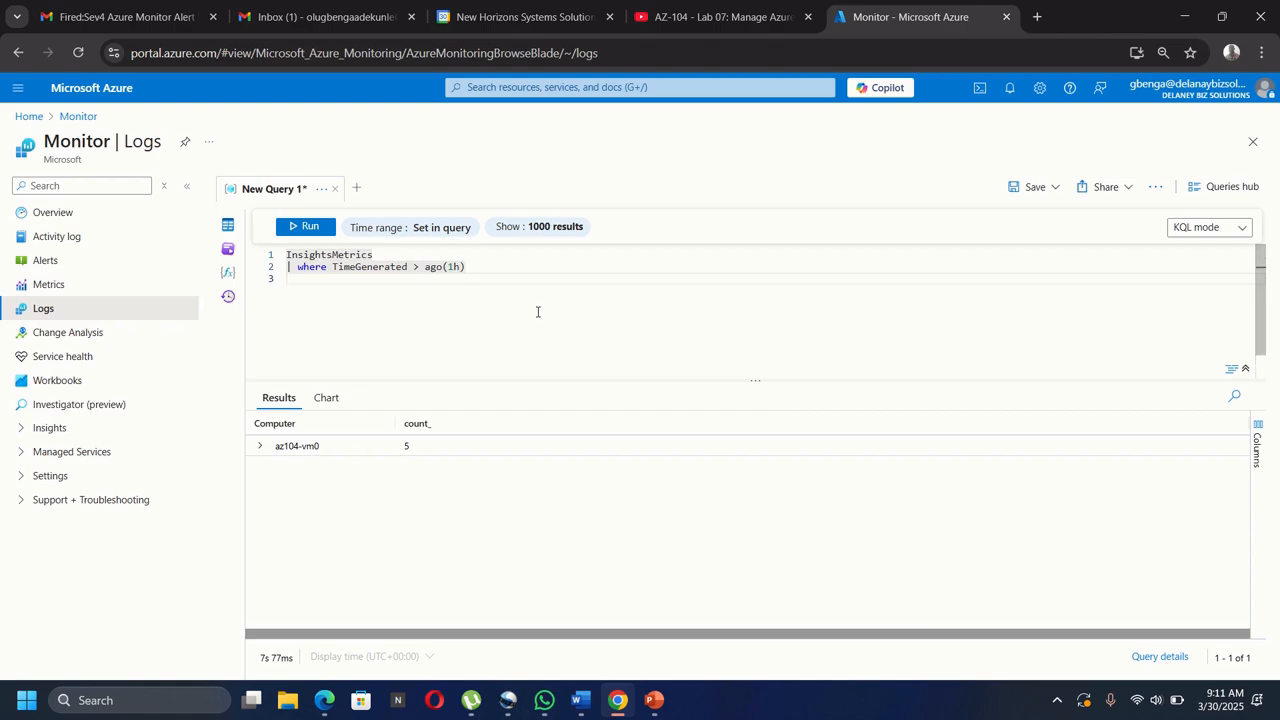
type("| ")
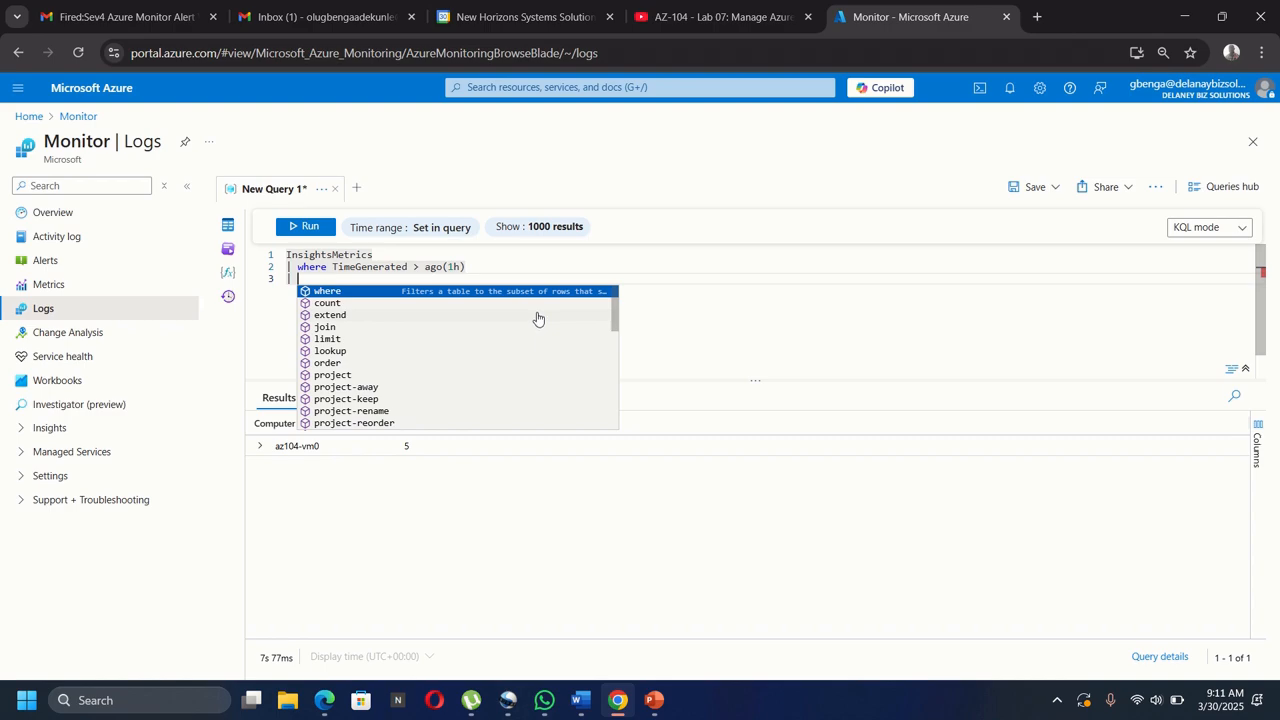
type("wher")
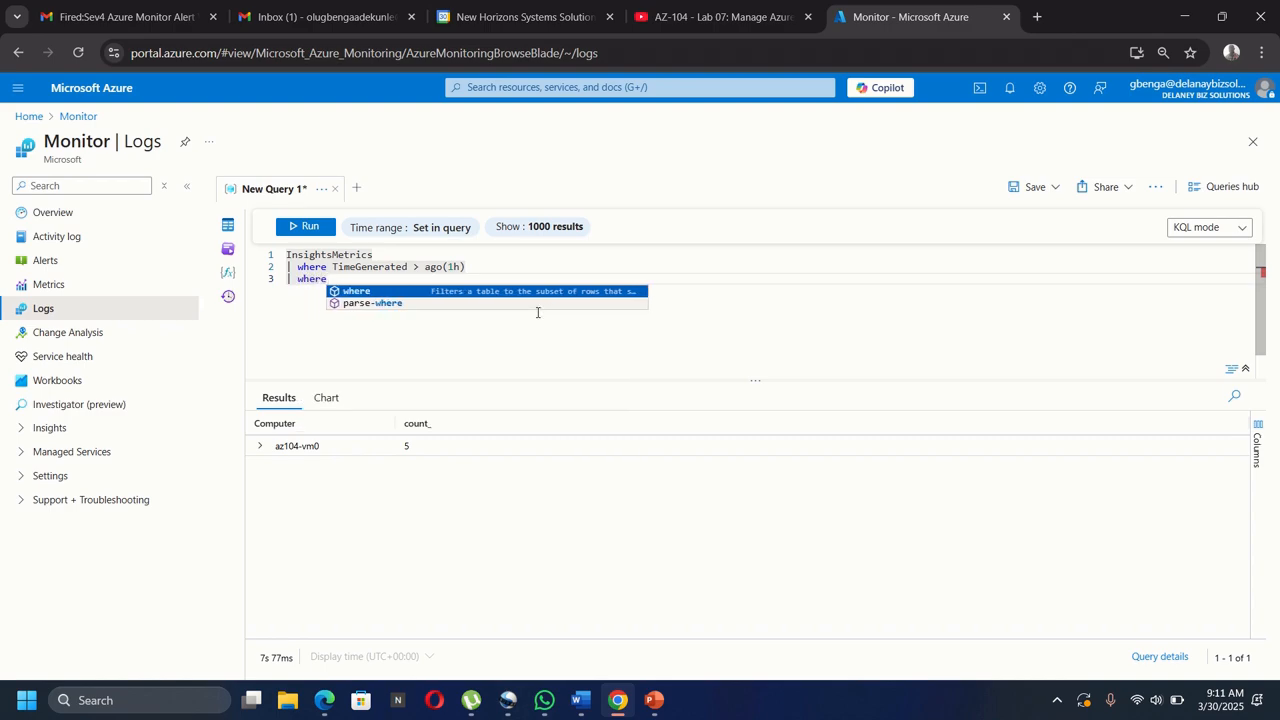
type("e ")
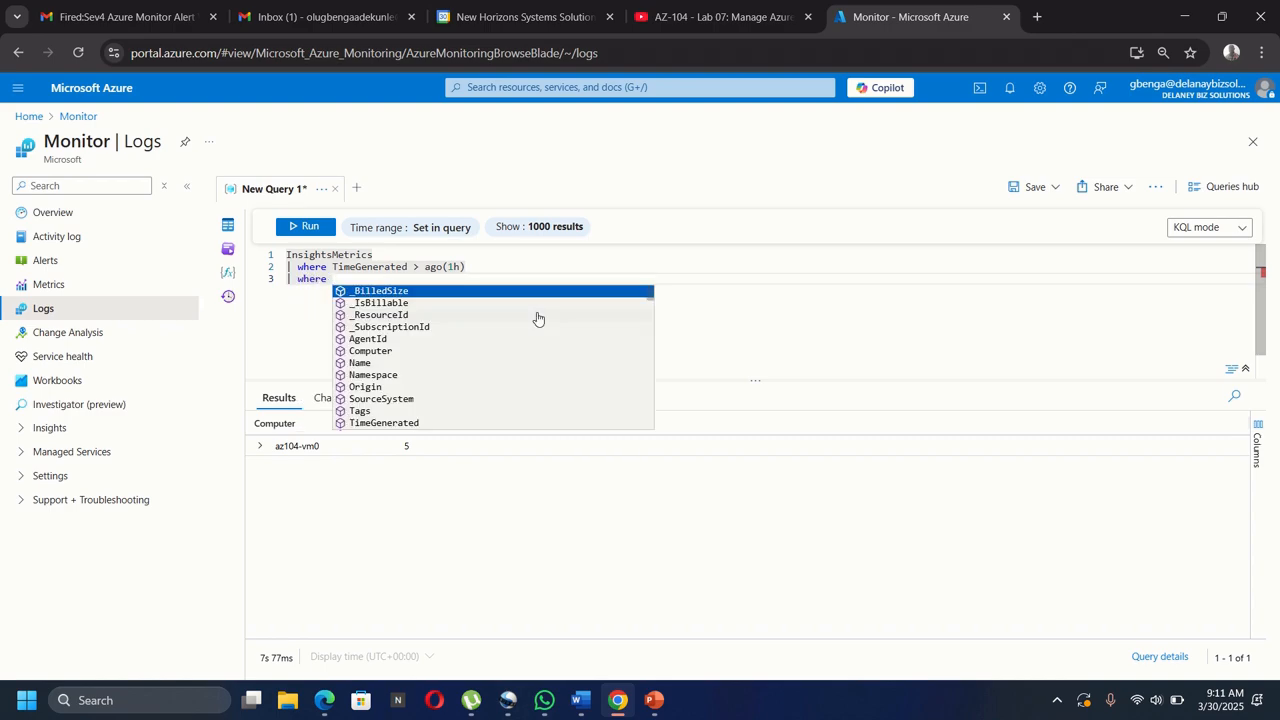
type("nam")
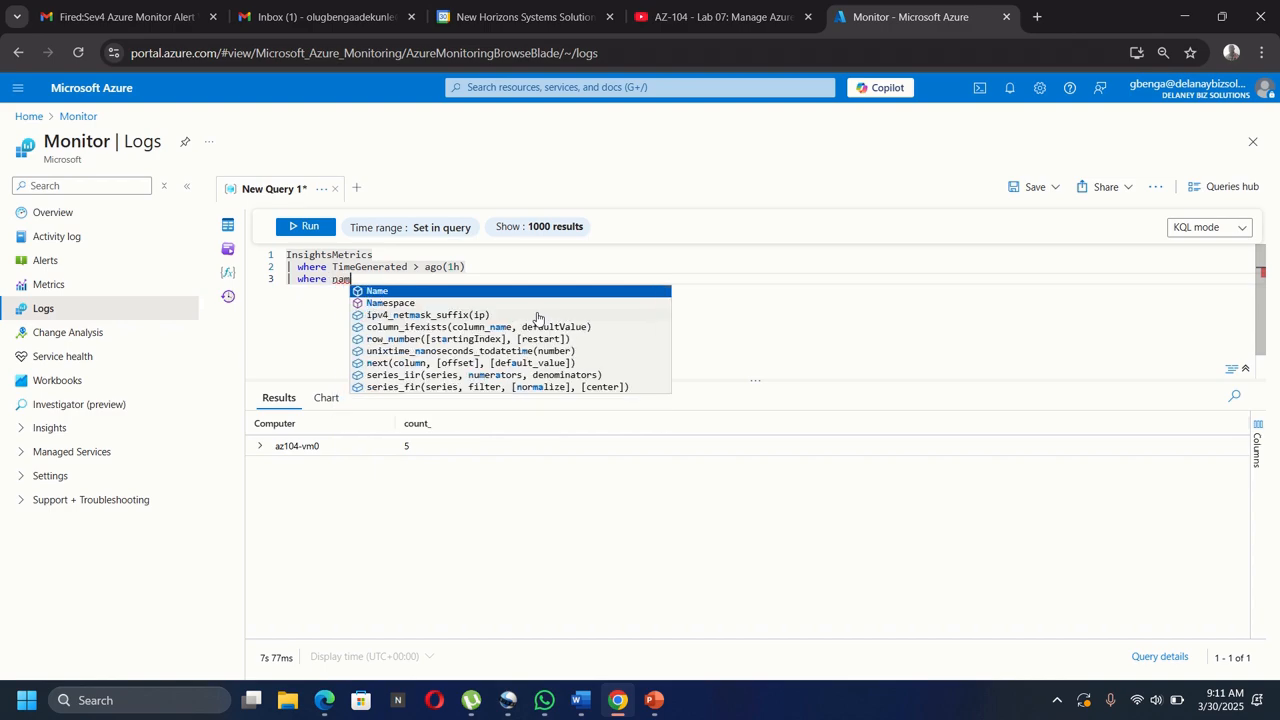
key("Tab")
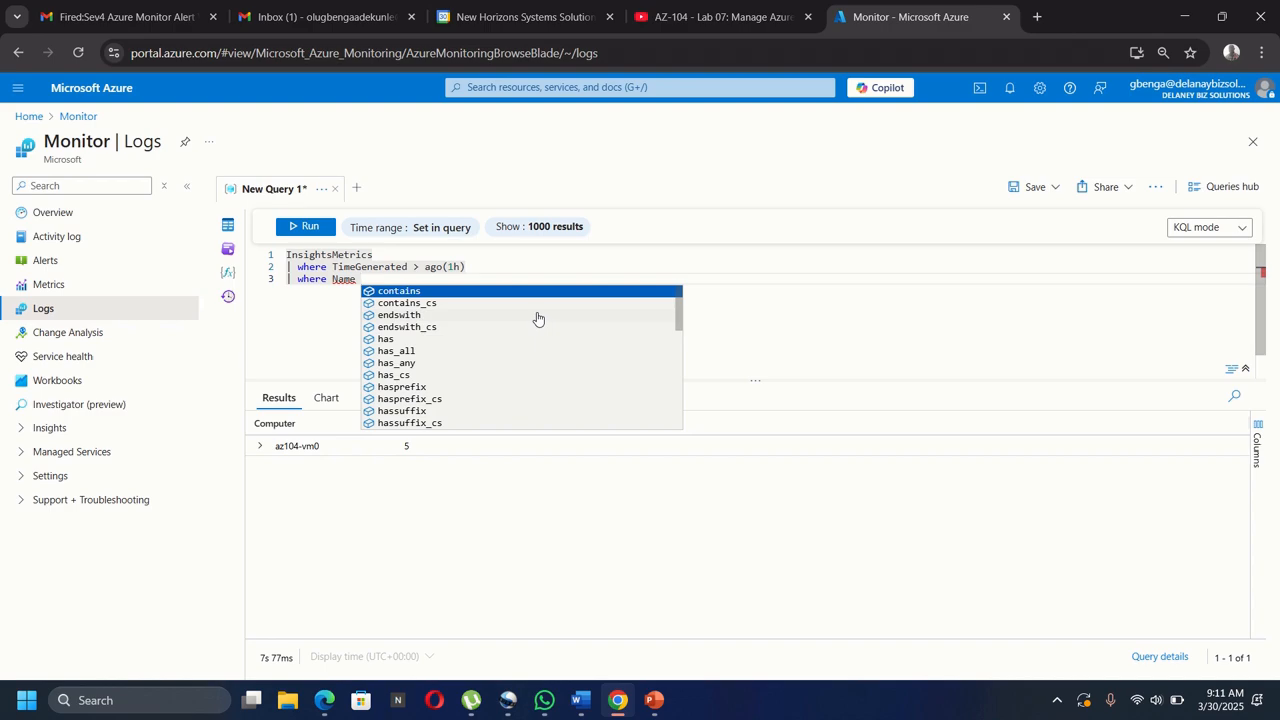
type("== ")
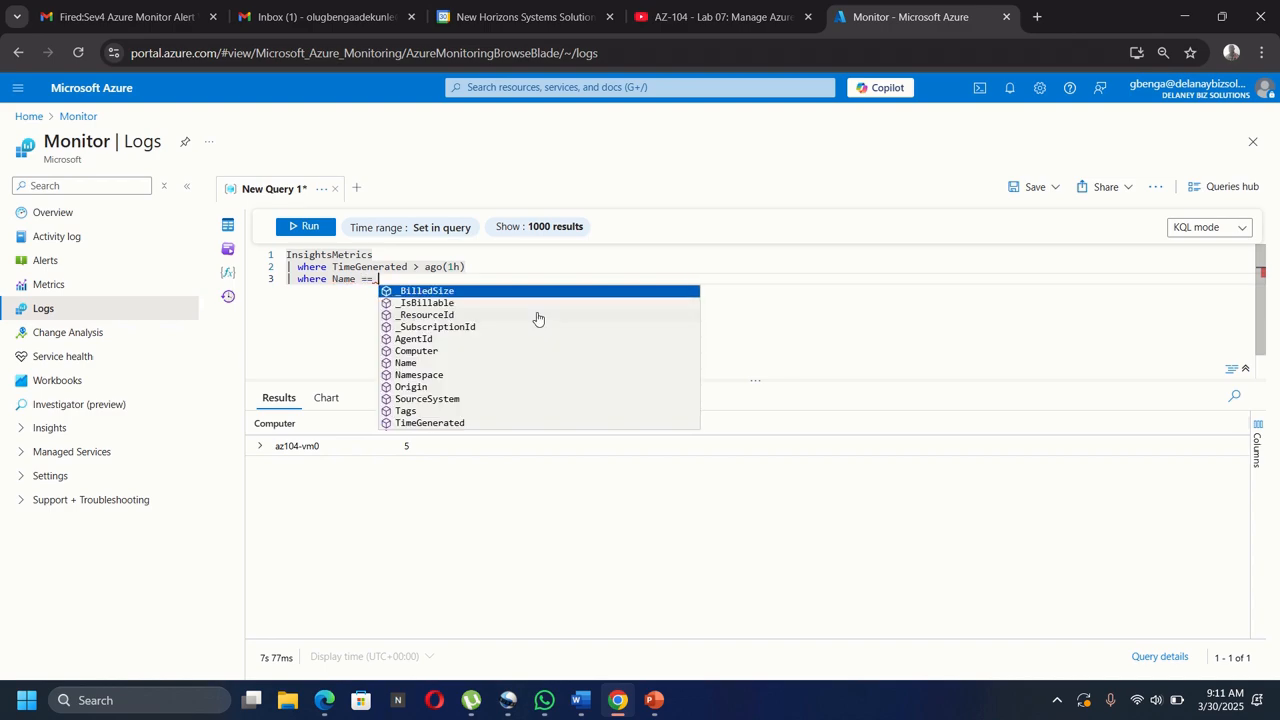
type("ut")
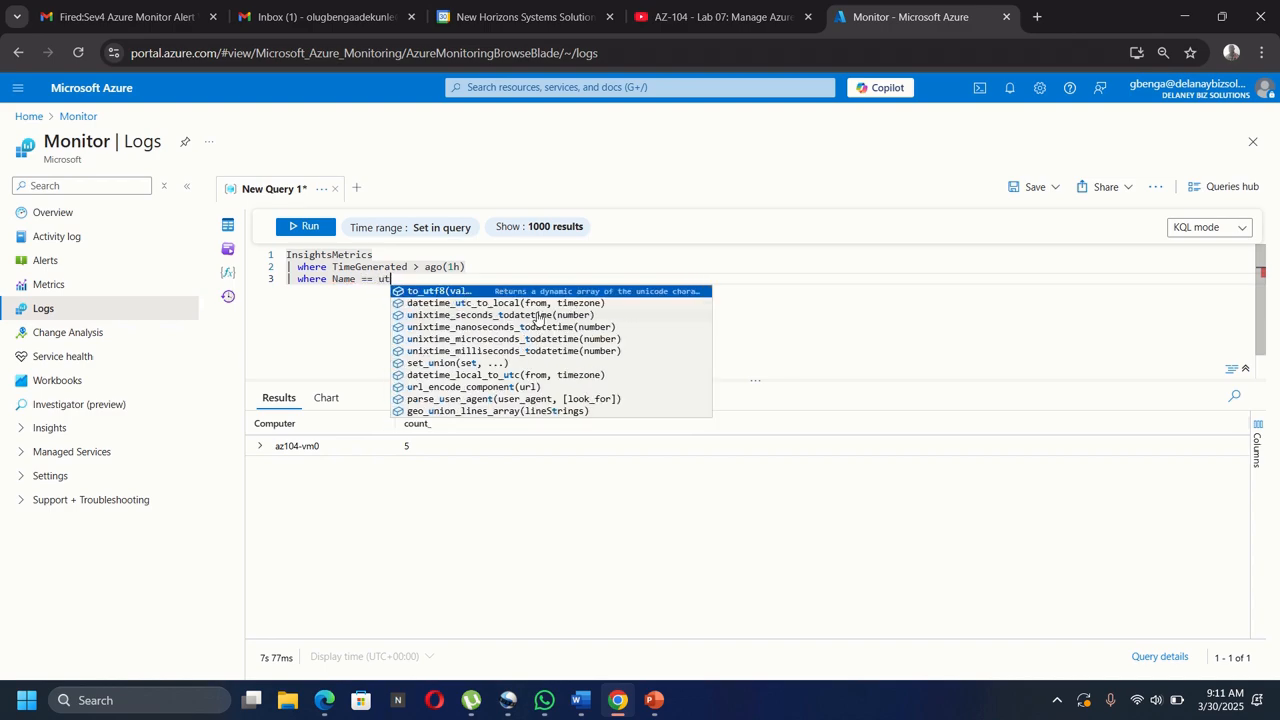
type("ili")
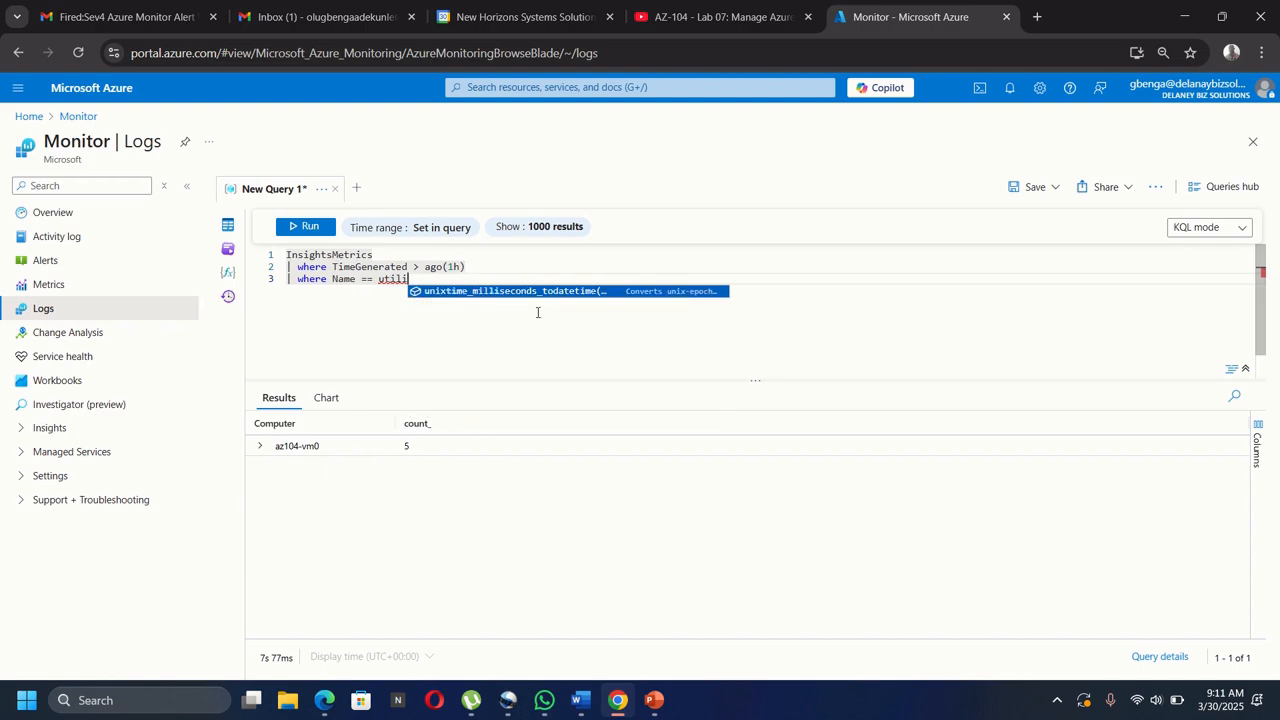
key("BackSpace")
key("BackSpace")
key("BackSpace")
key("BackSpace")
key("BackSpace")
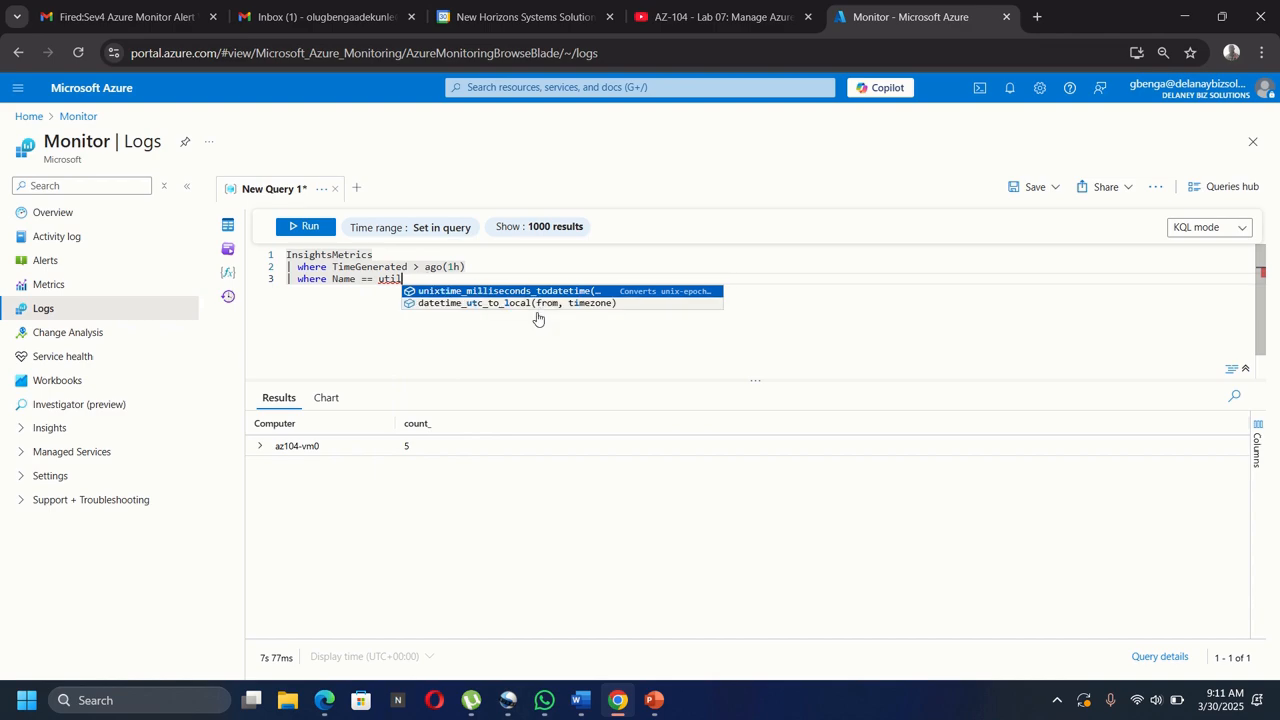
key("BackSpace")
key("BackSpace")
key("BackSpace")
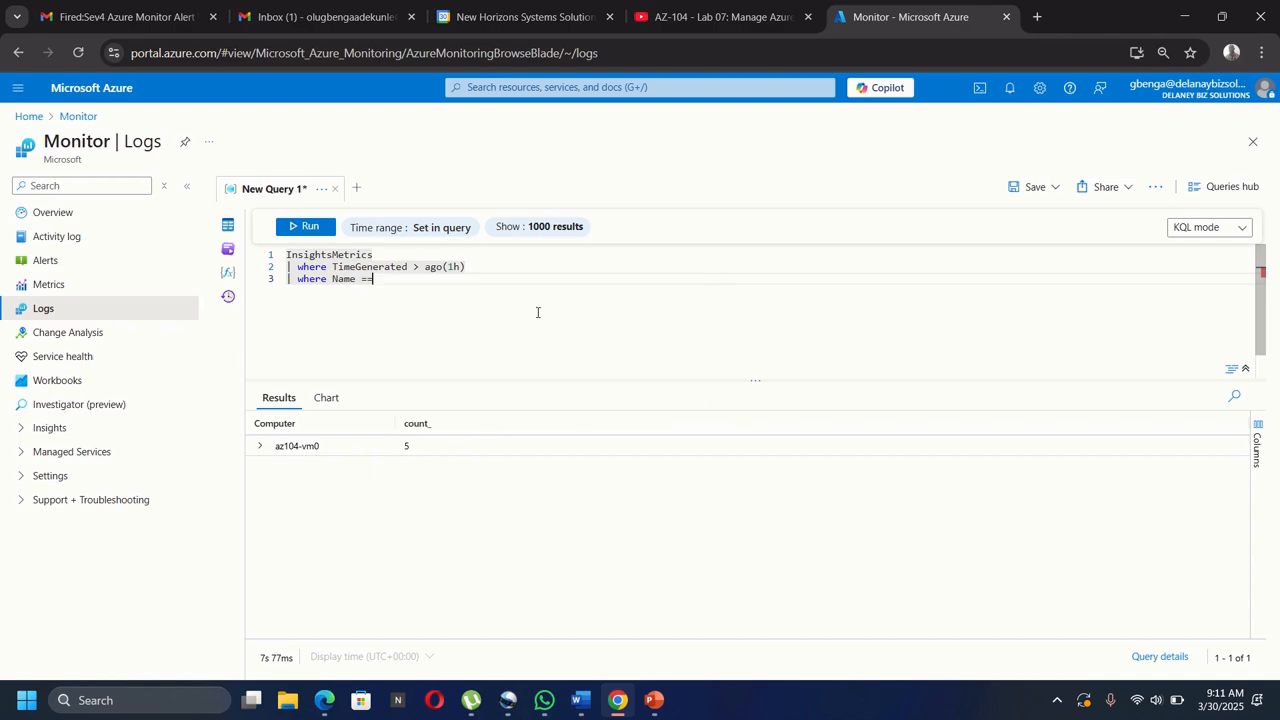
type("== \"")
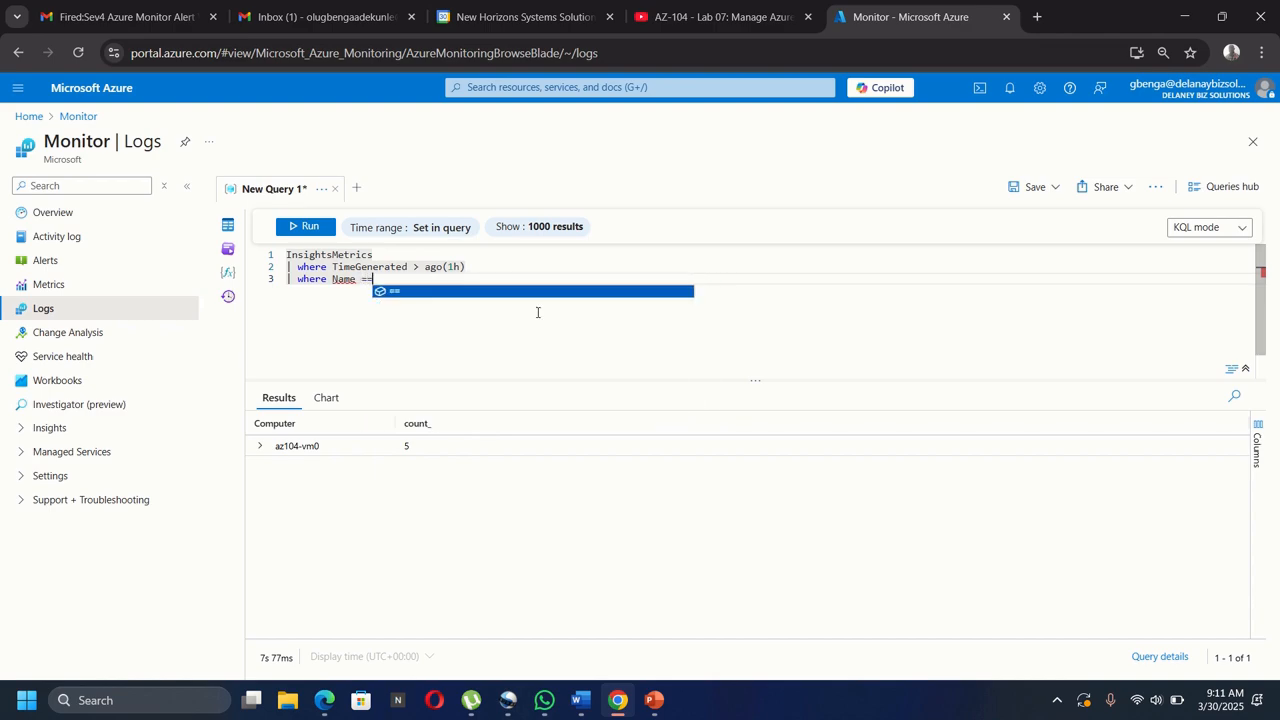
type("\"")
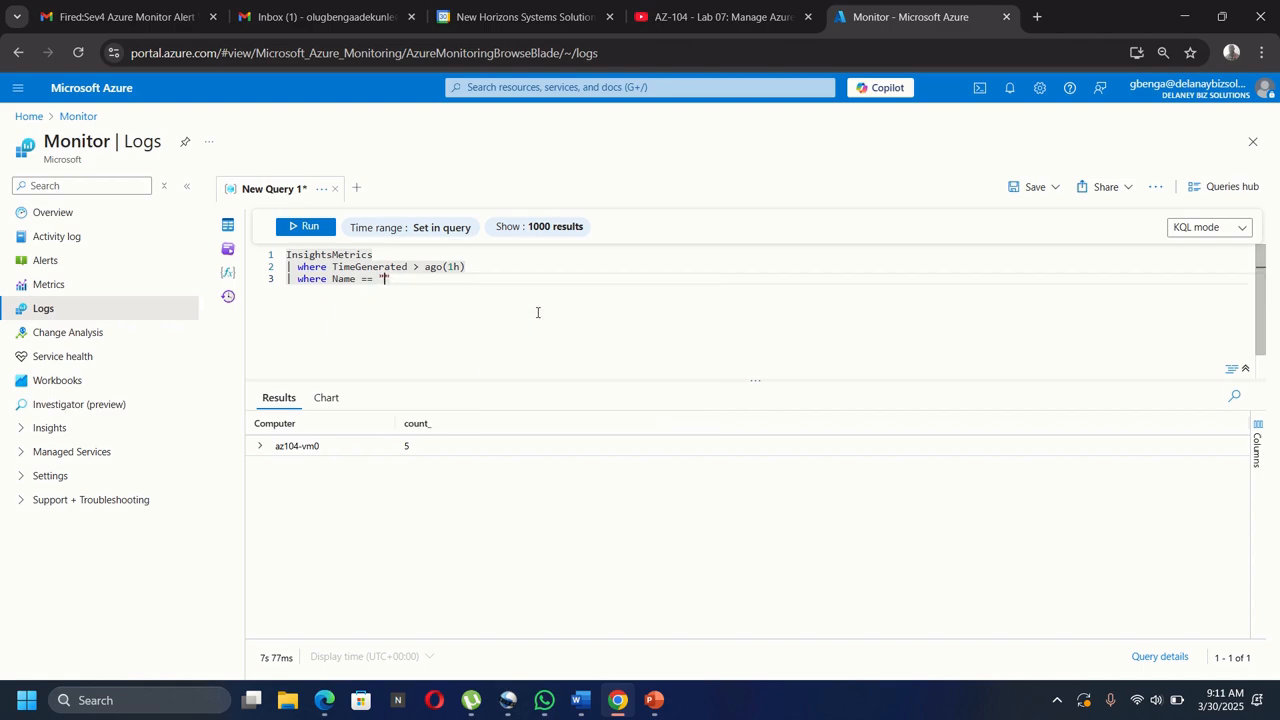
type("UtilizationPercentage")
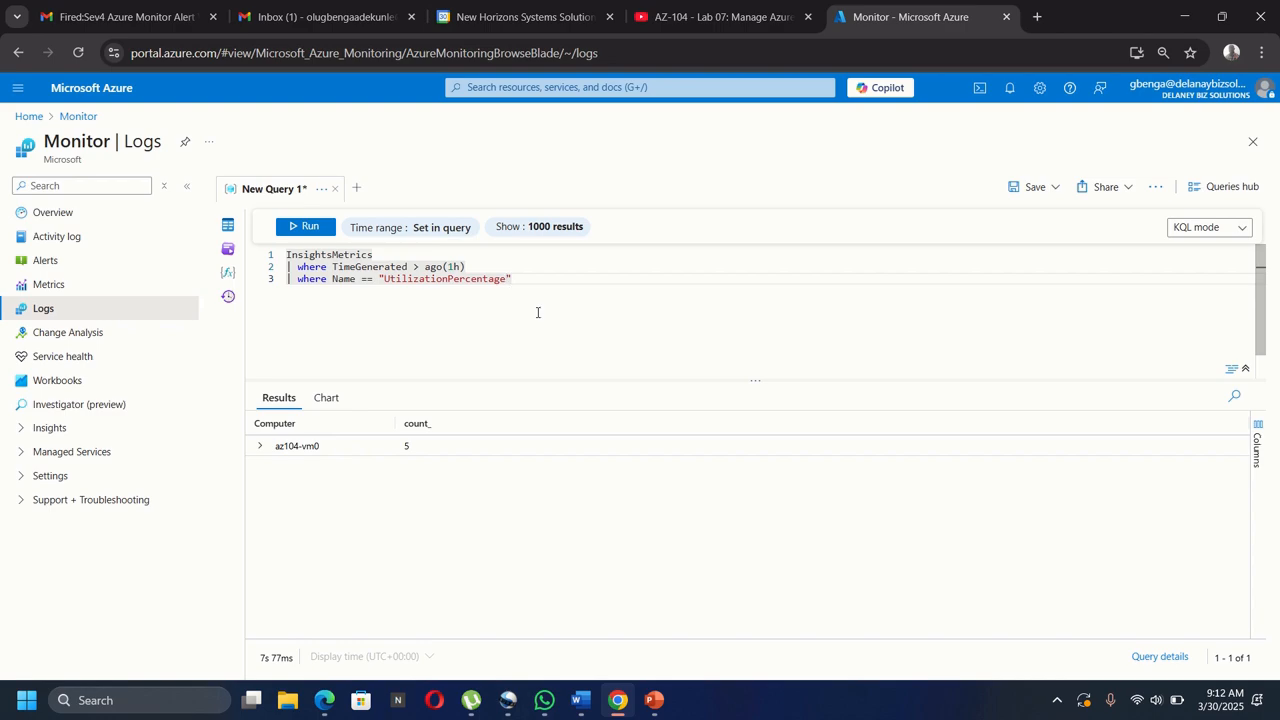
key("Return")
Begin line 4 with | summarize avg(Val).
type("| ")
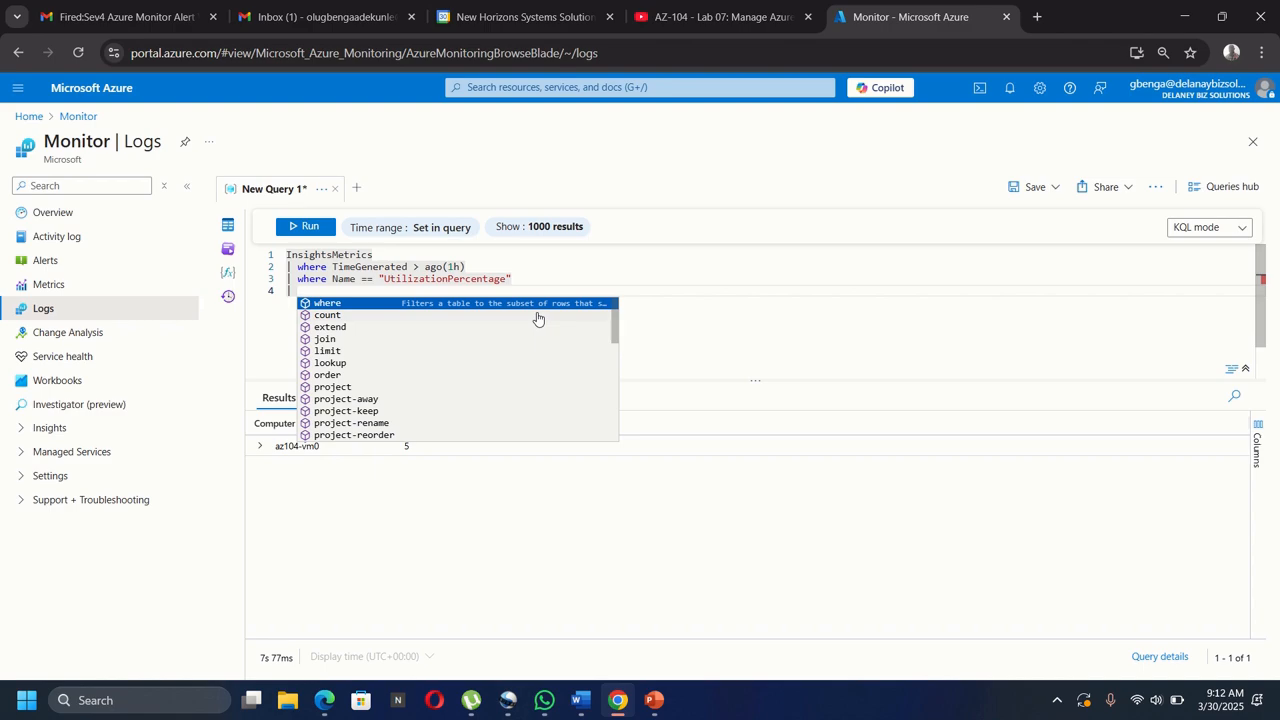
type("summ")
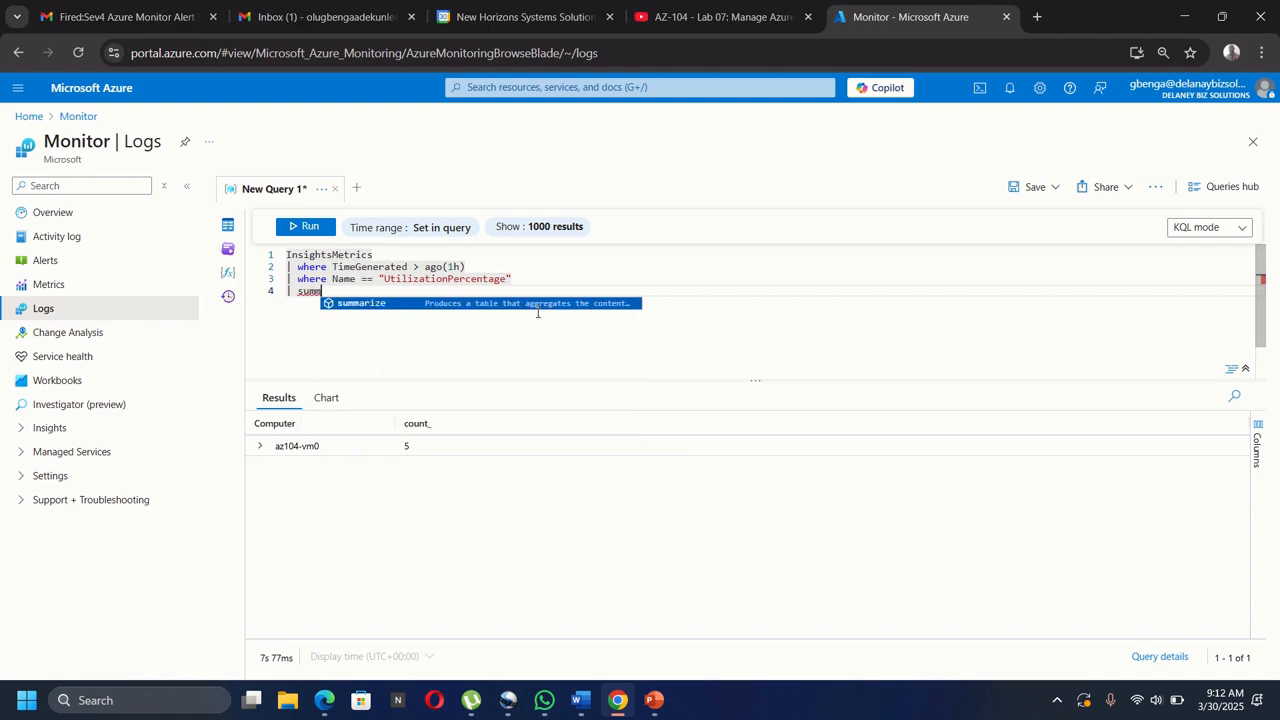
key("Tab")
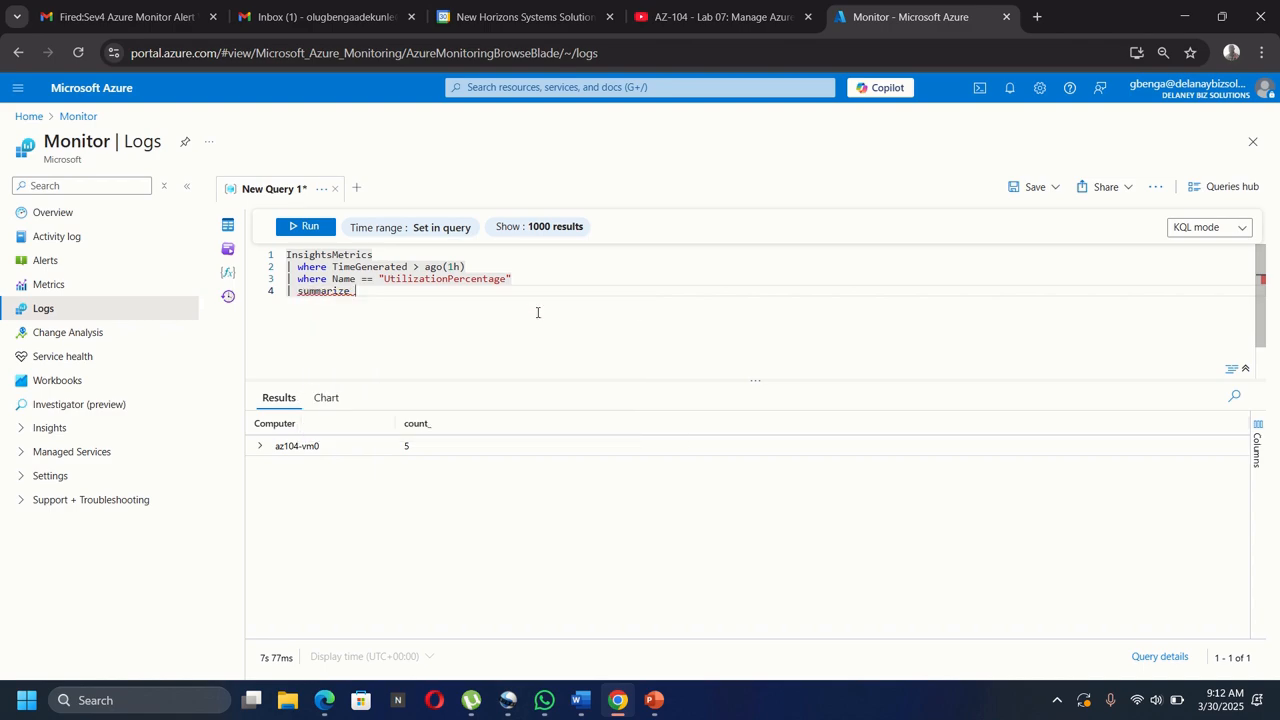
type("avg")
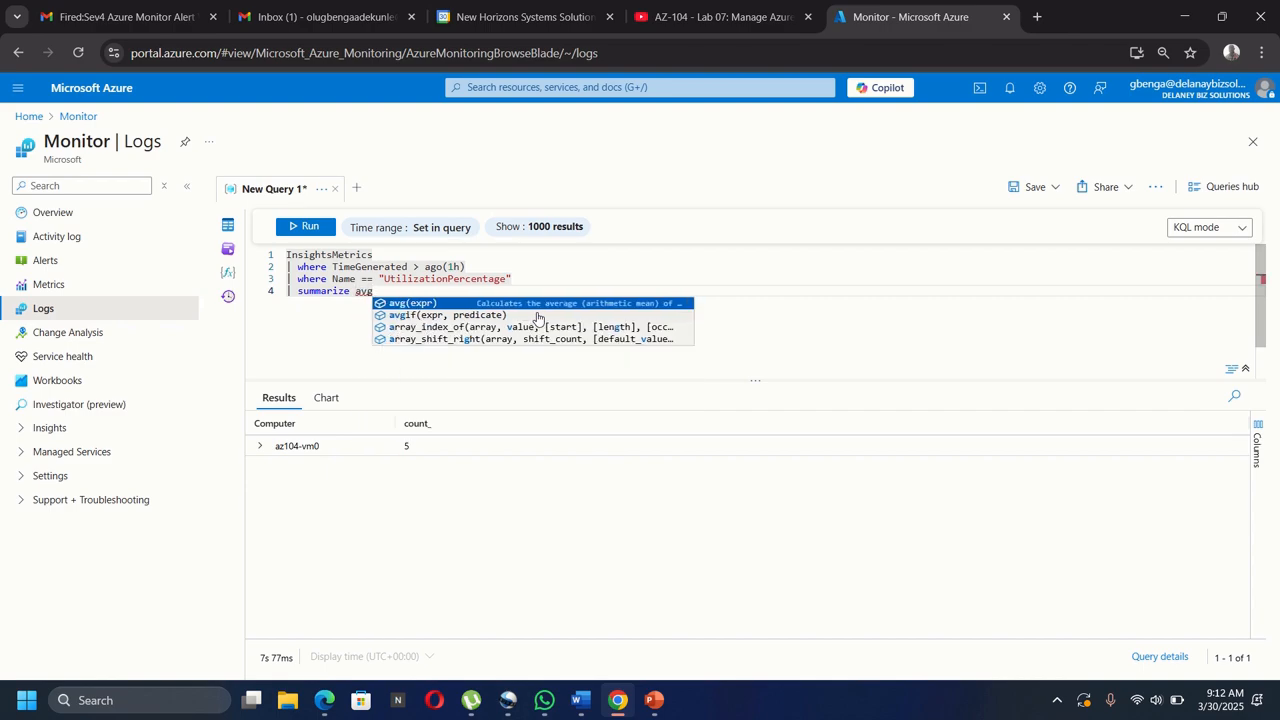
key("Tab")
type("Val")
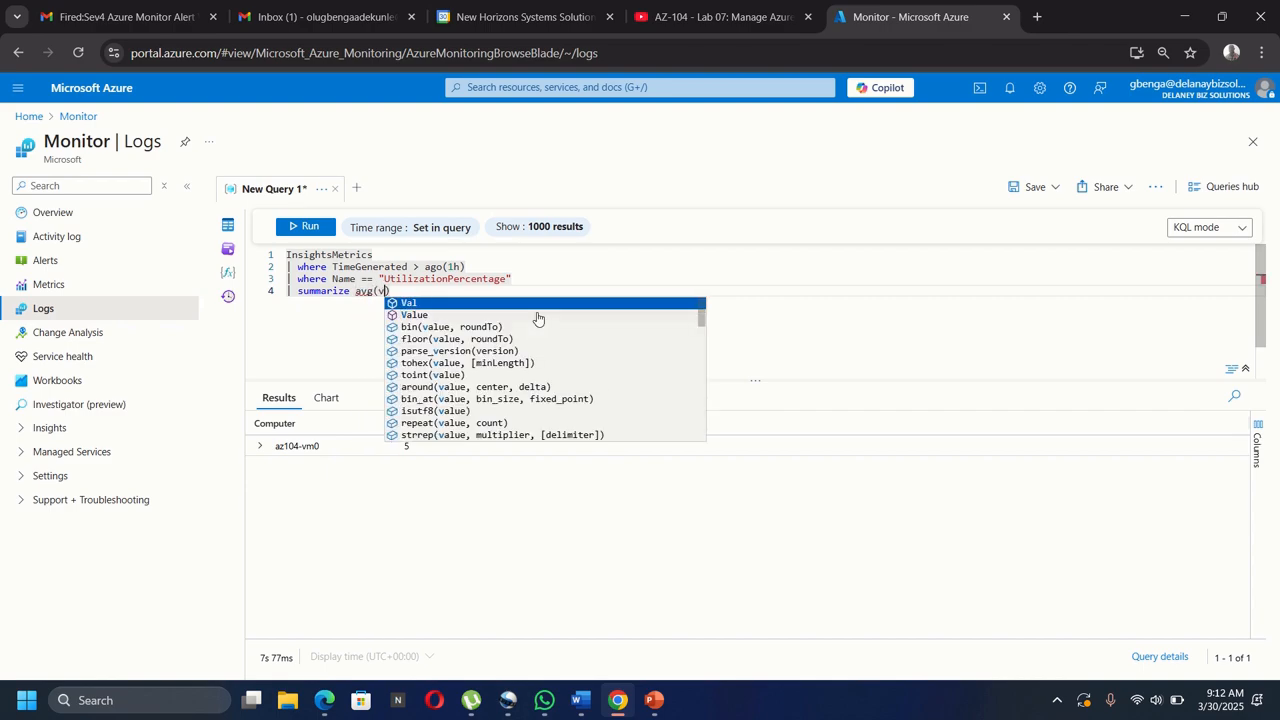
key("Escape")
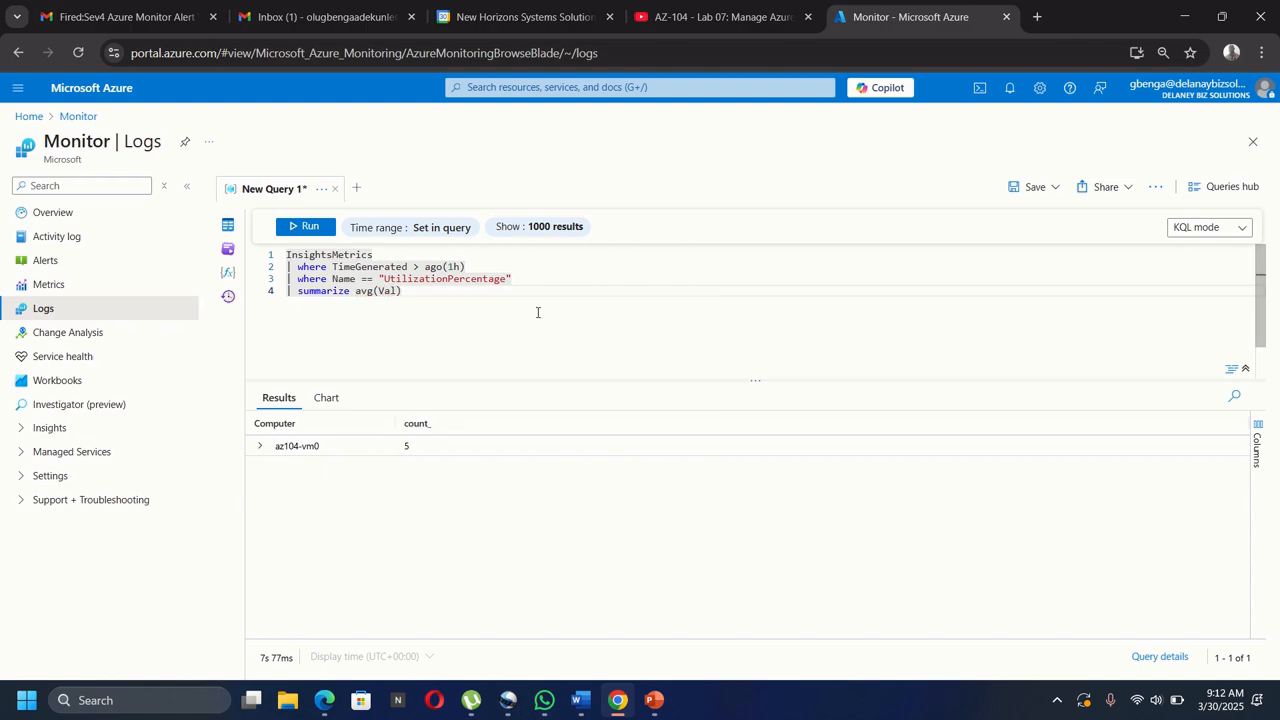
key("End")
Group the average by bin(TimeGenerated, 5m), Computer, using bin rather than bin_at.
type("by")
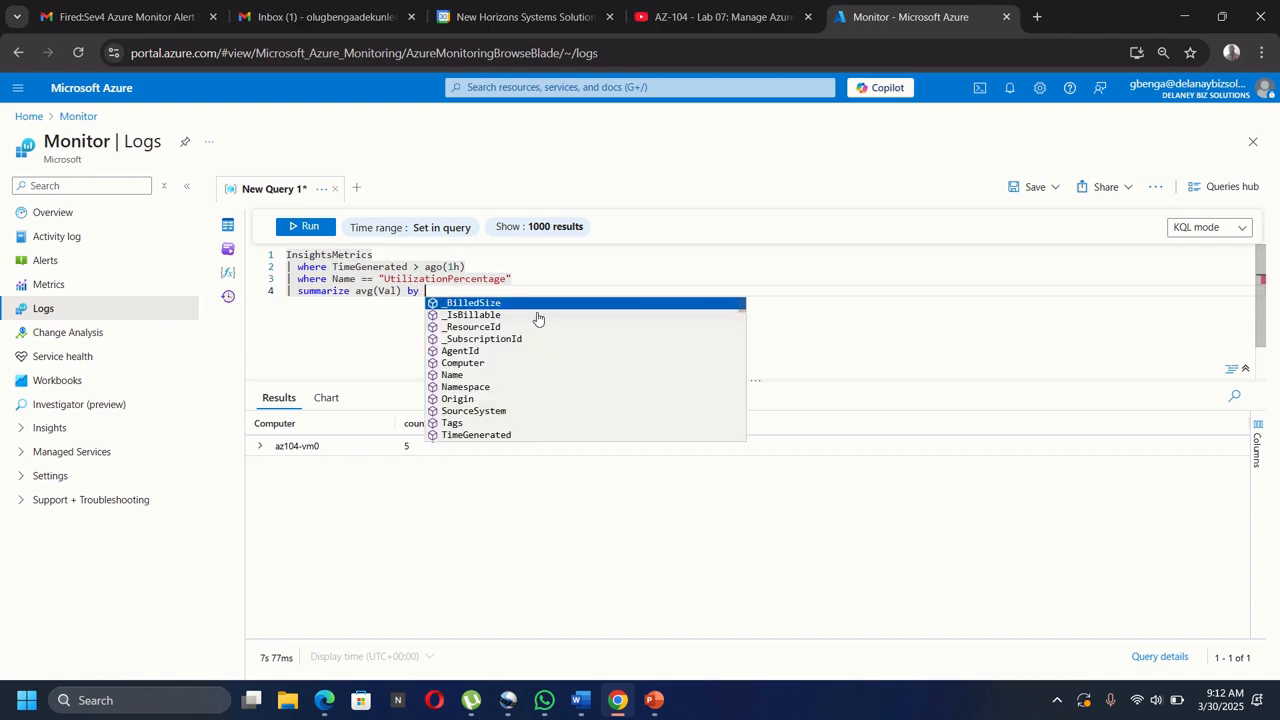
type(" bin")
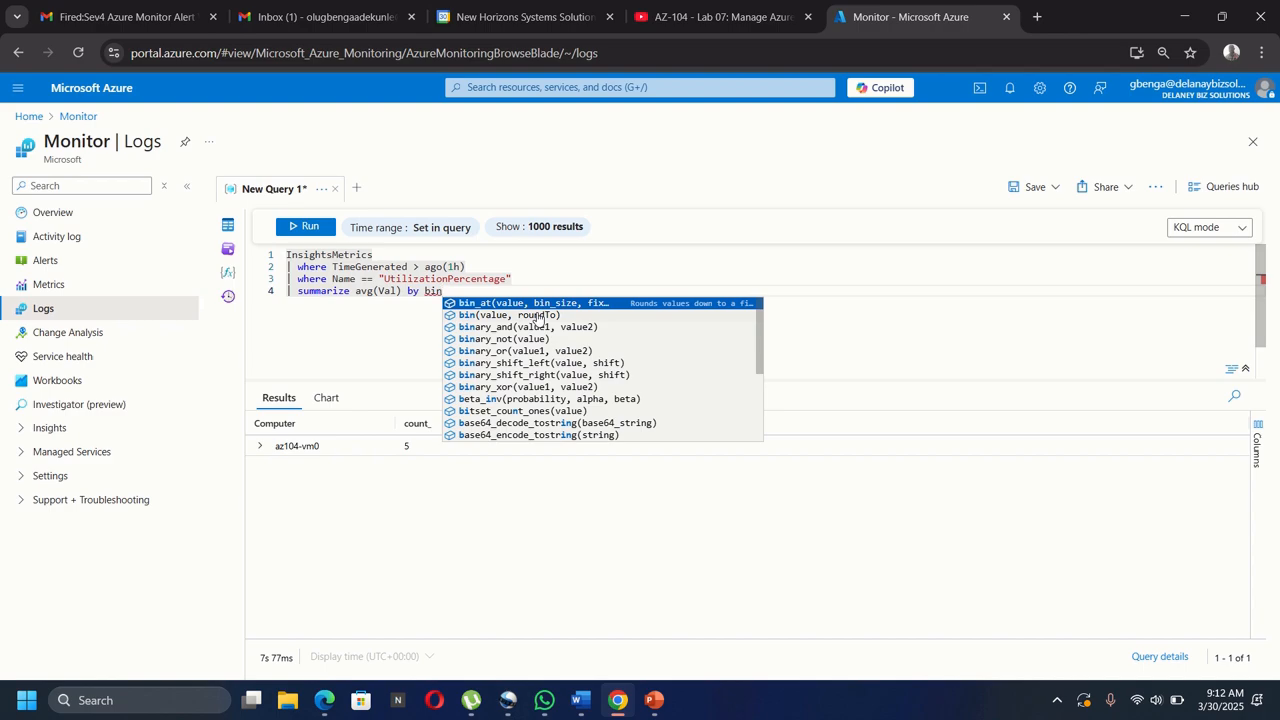
key("Tab")
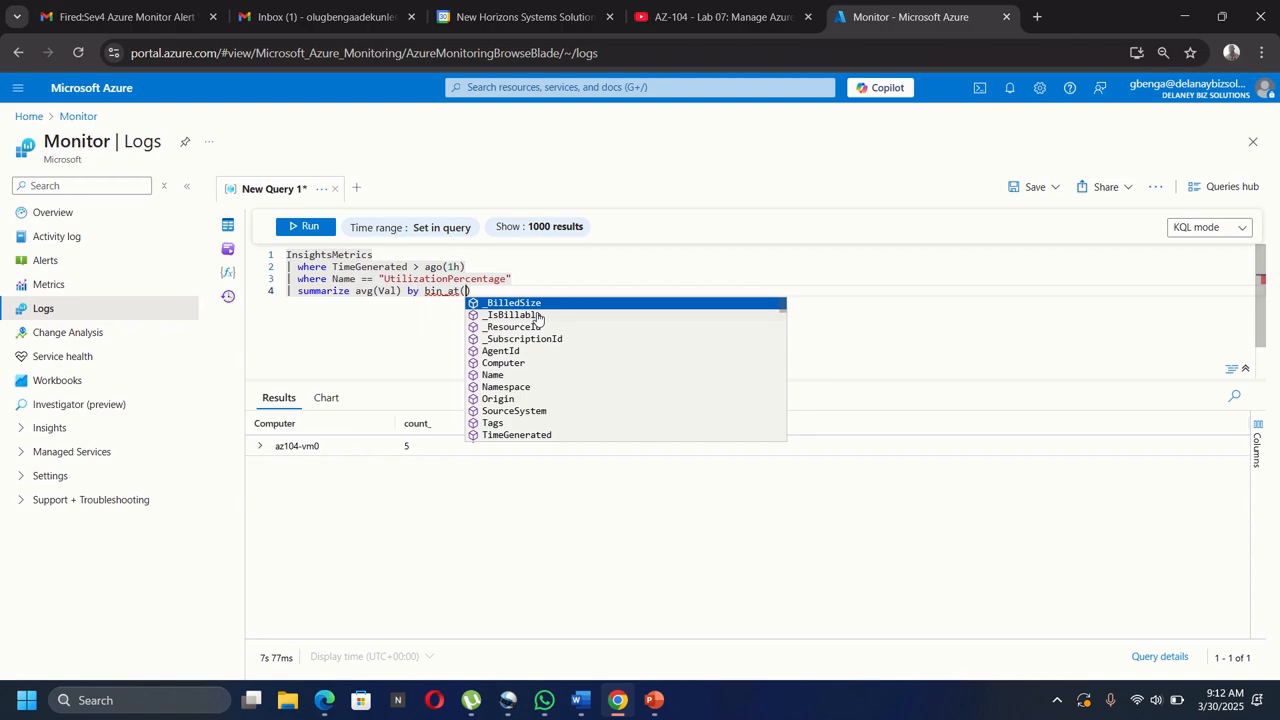
key("BackSpace")
key("BackSpace")
key("BackSpace")
key("BackSpace")
key("BackSpace")
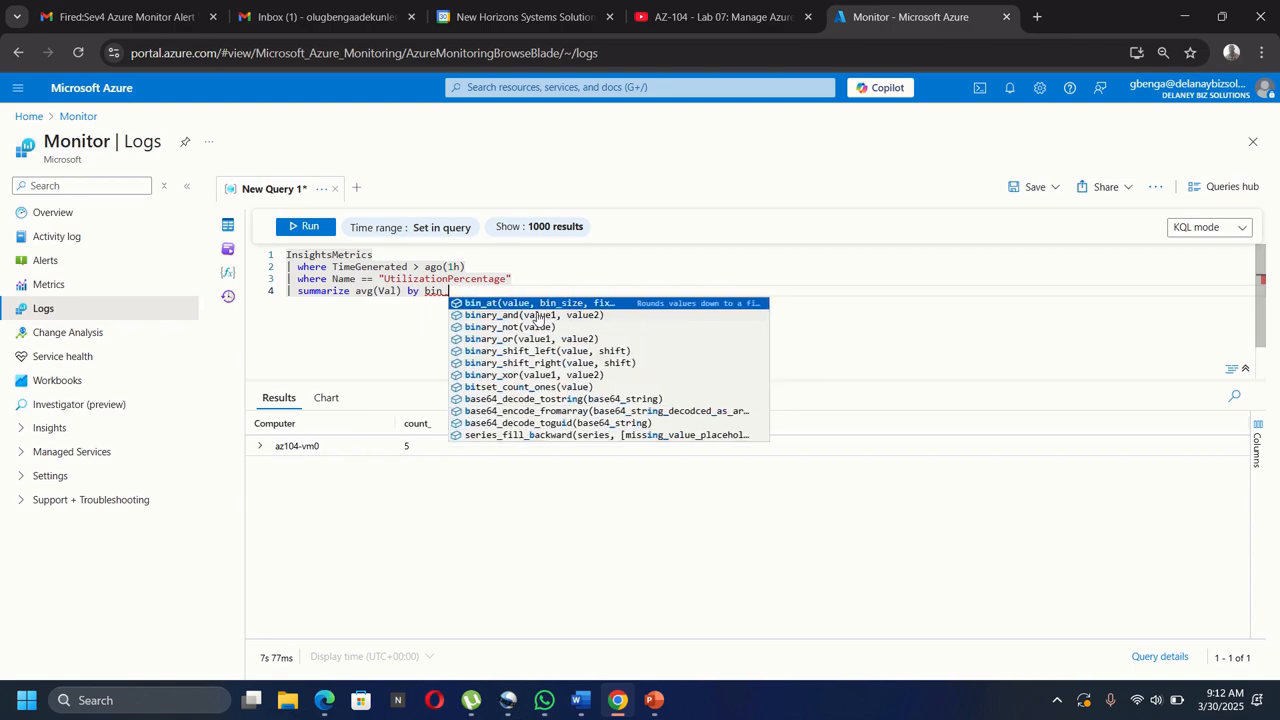
key("BackSpace")
key("BackSpace")
type("bin")
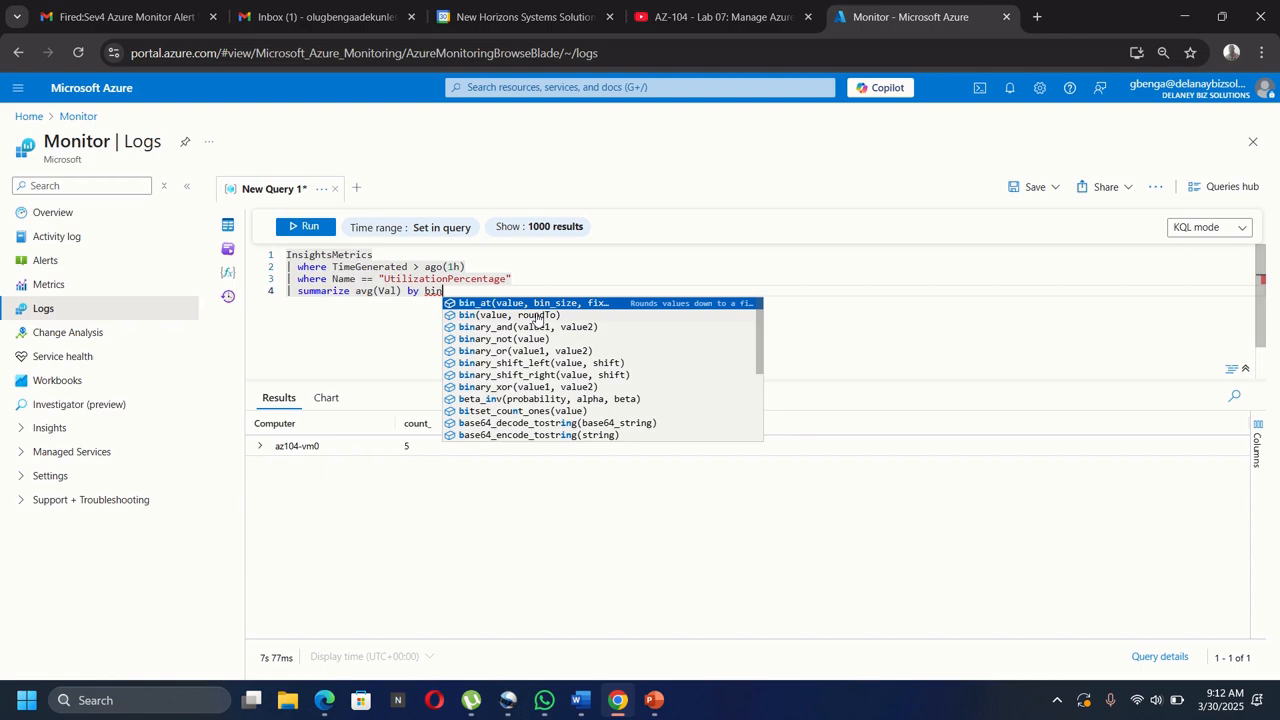
key("Down")
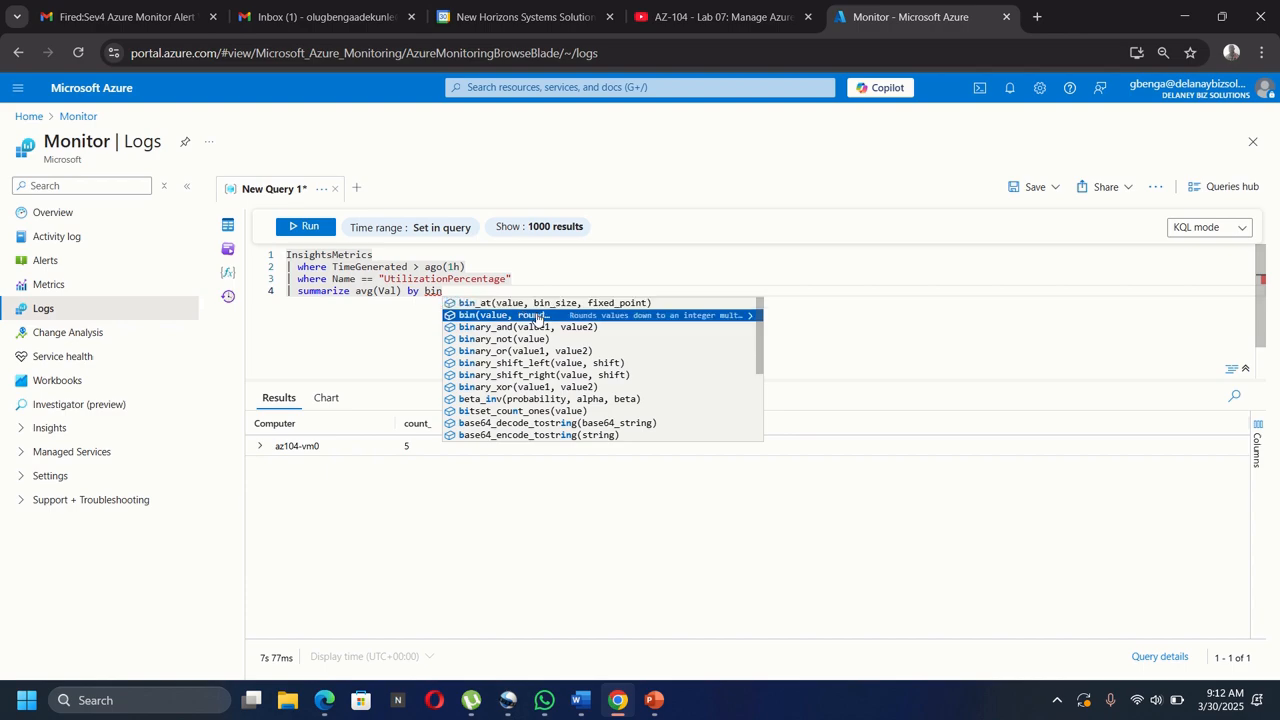
left_click(537, 316)
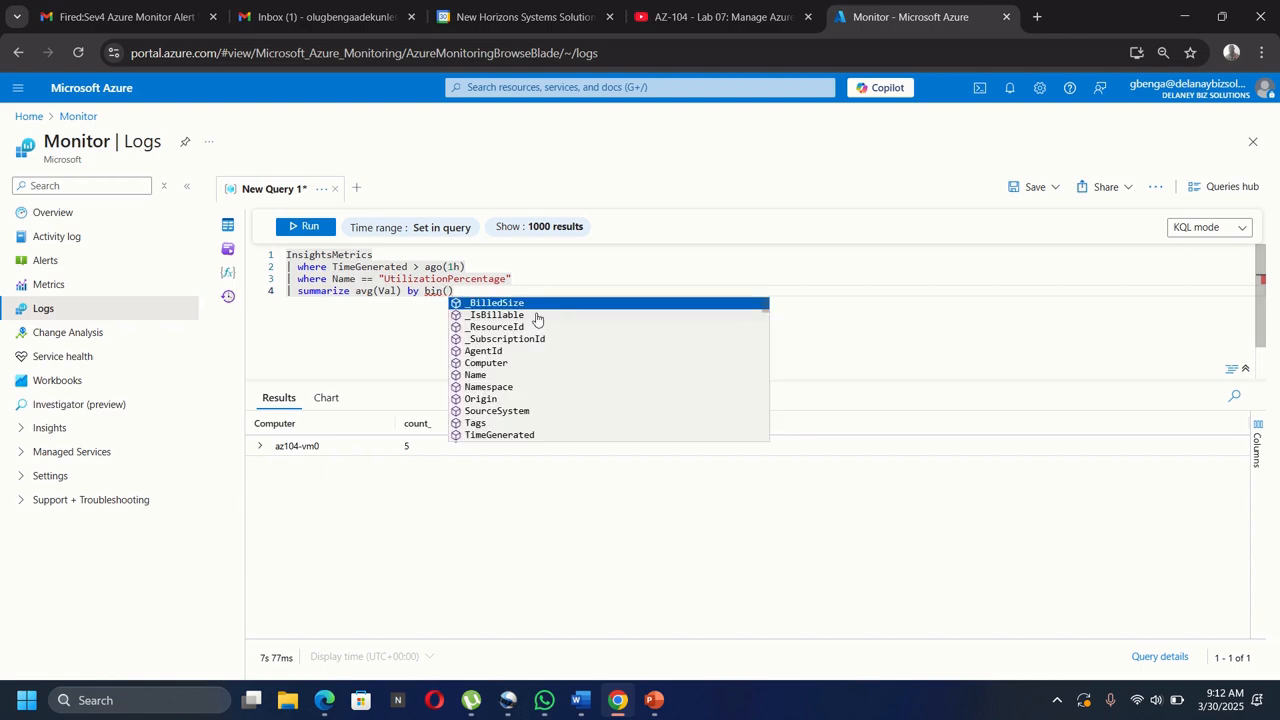
type("Time")
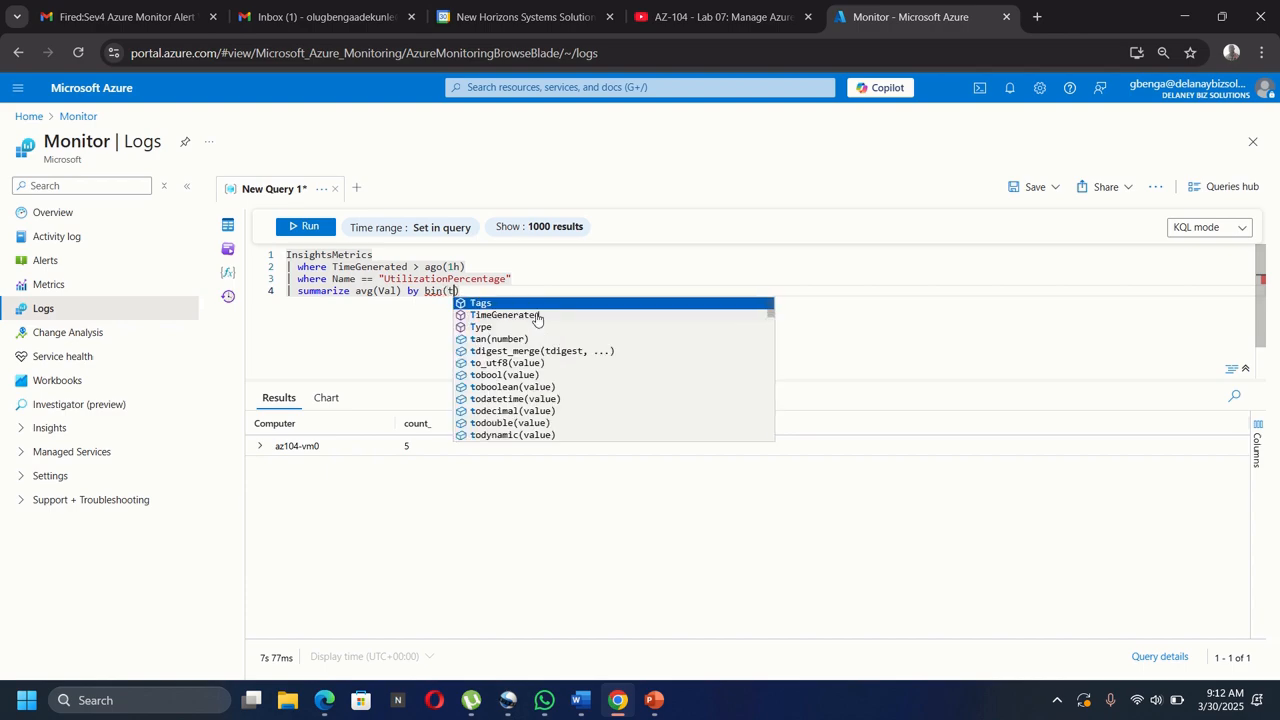
key("Tab")
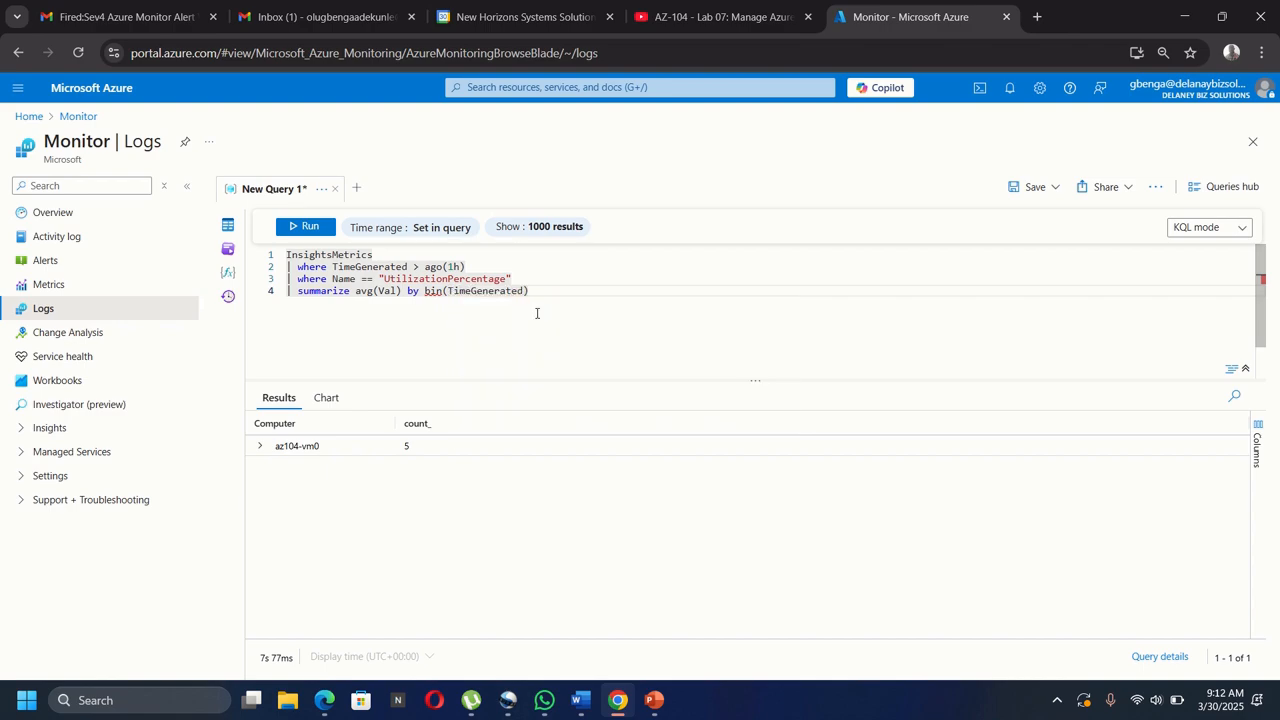
type(", ")
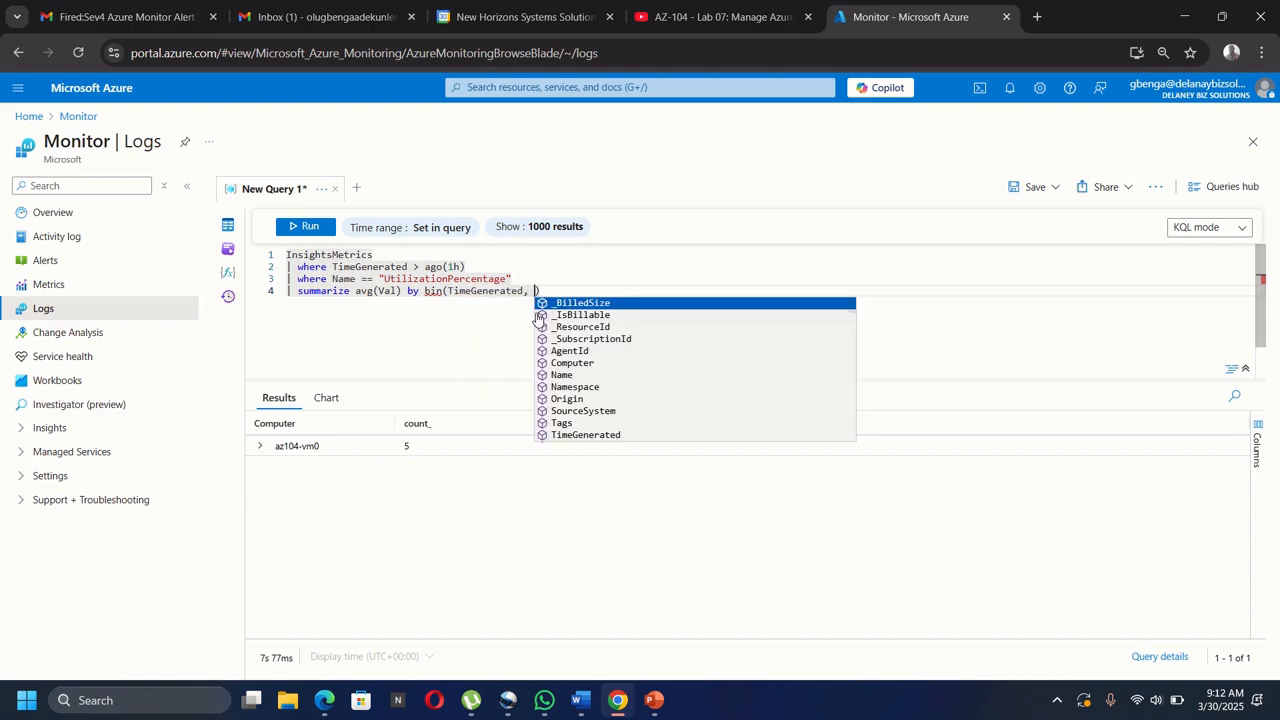
type("5m")
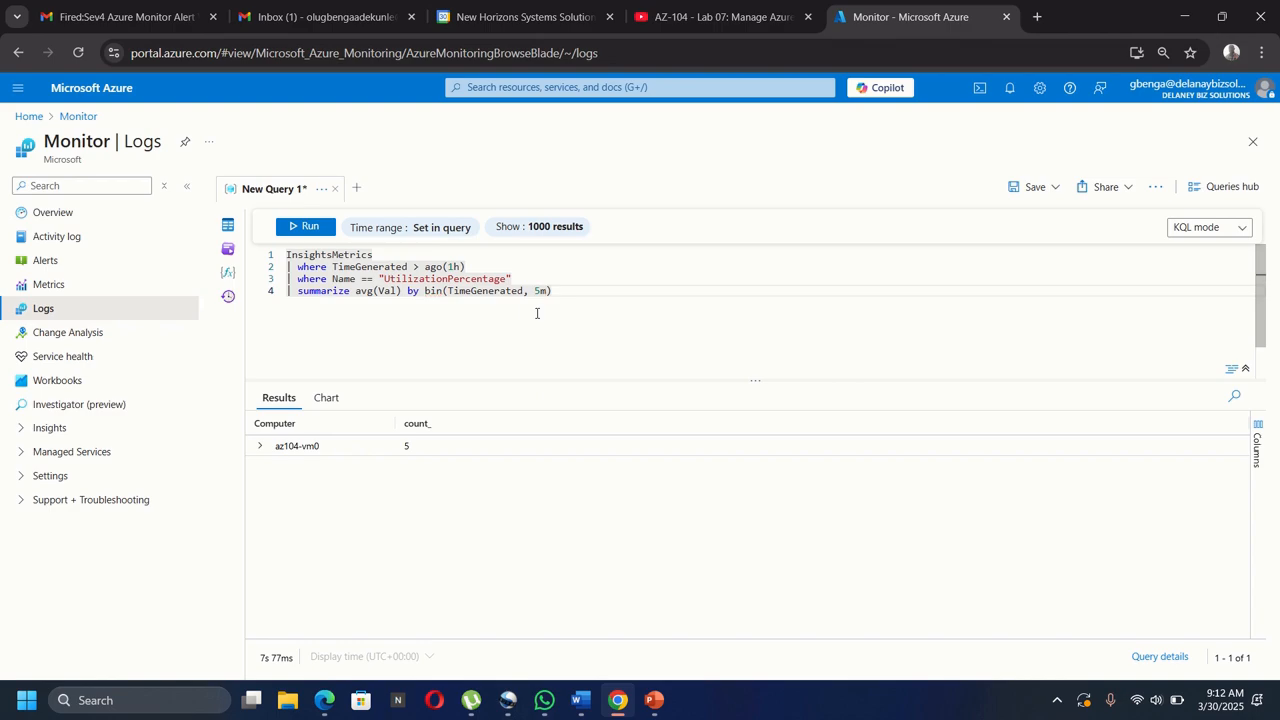
type("), ")
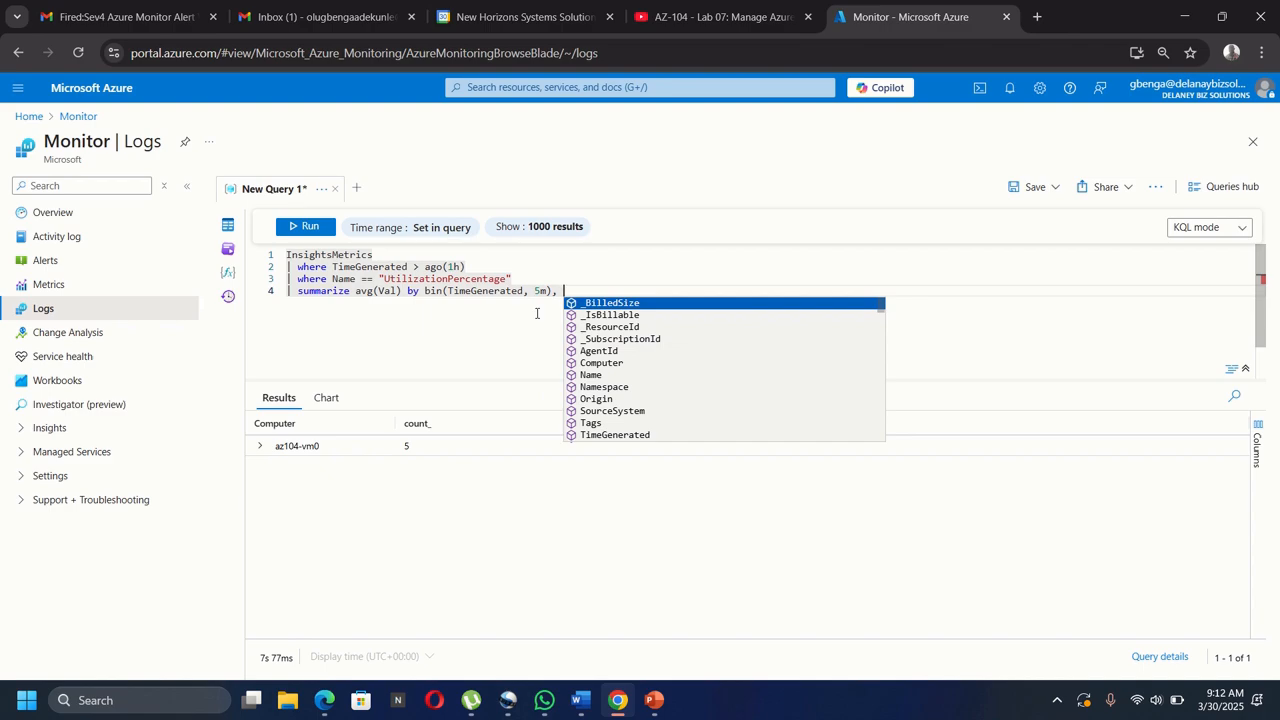
type("c")
key("Tab")
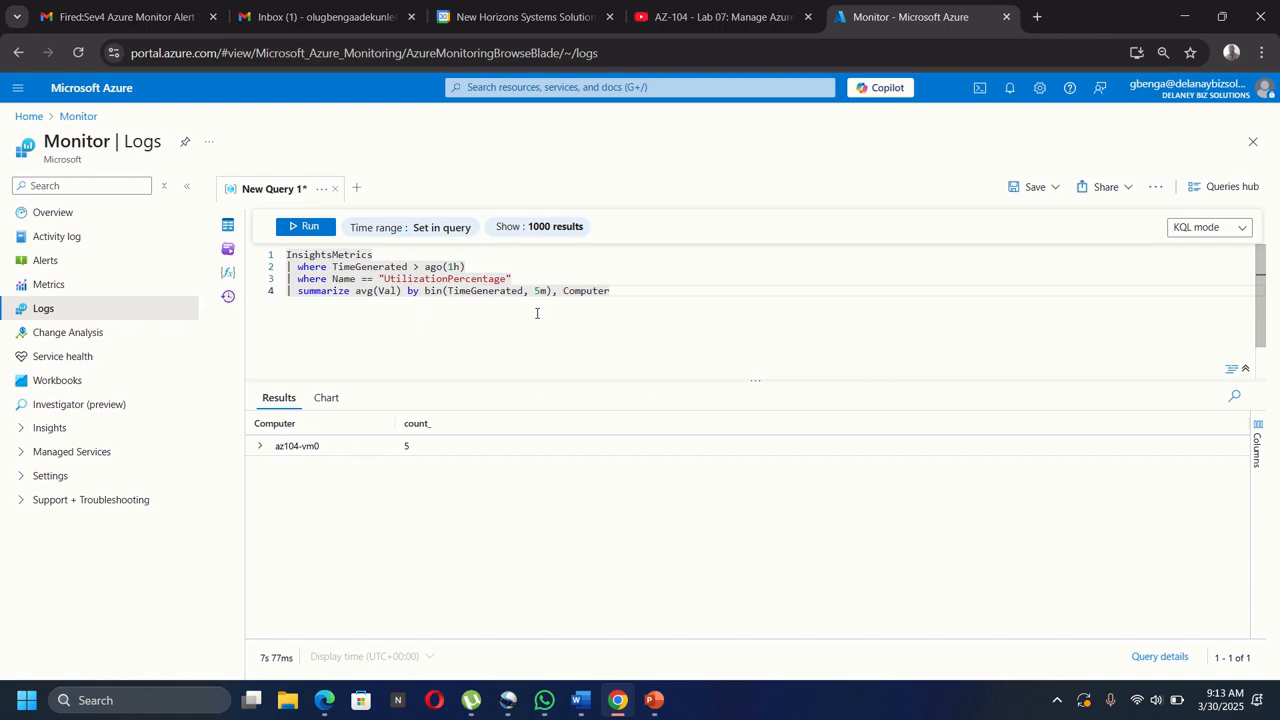
key("Return")
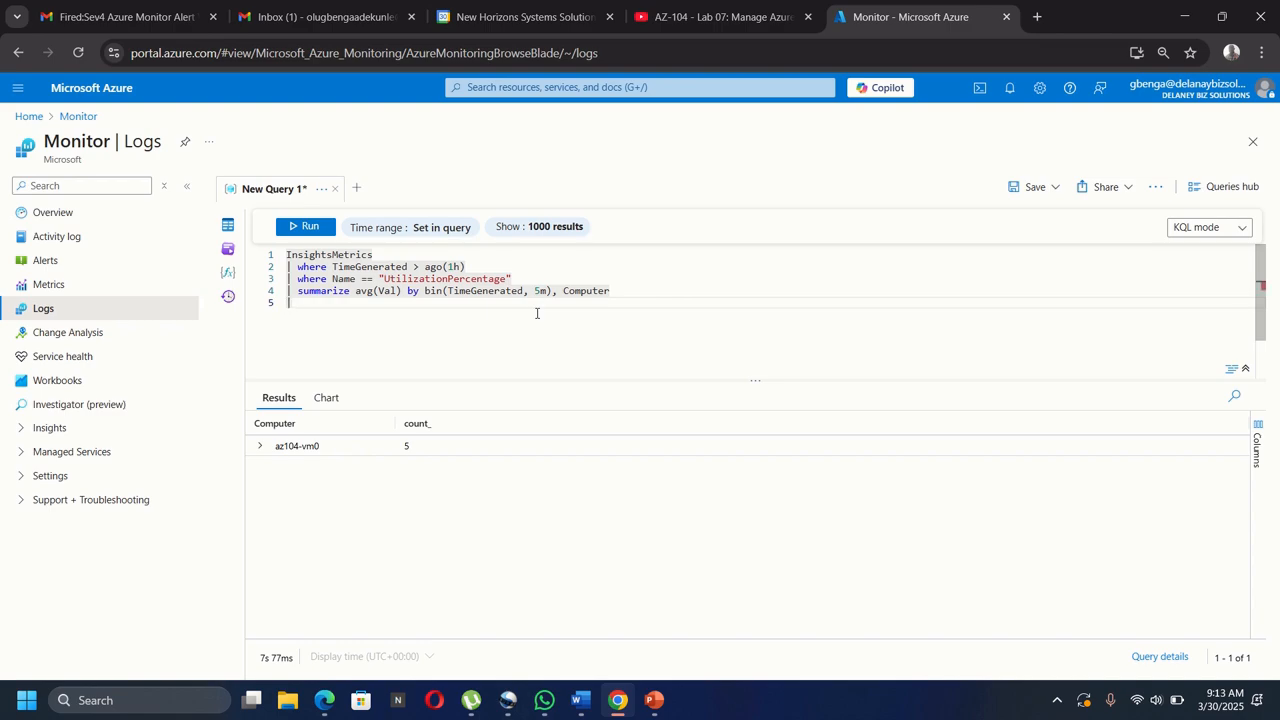
Add a fifth line, | render timechart, correcting the 'tin' typo.
type("| rende")
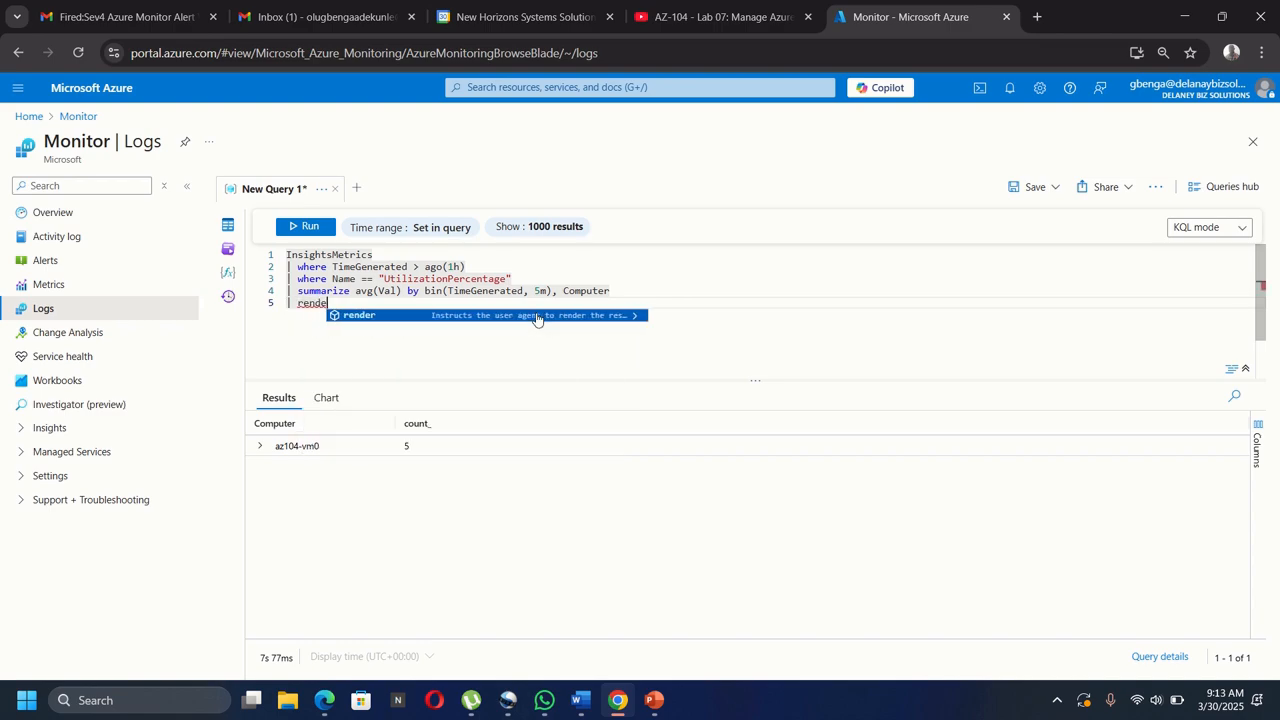
type("r tin")
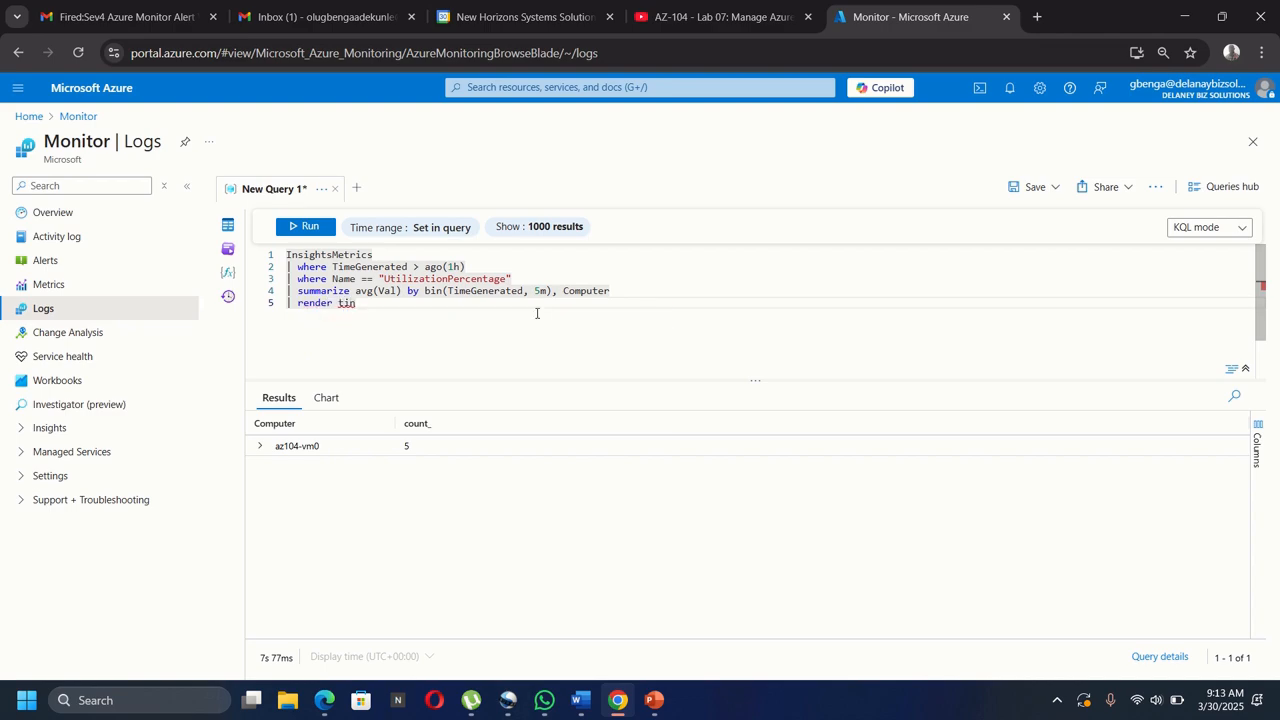
key("BackSpace")
key("BackSpace")
key("BackSpace")
type("timechart")
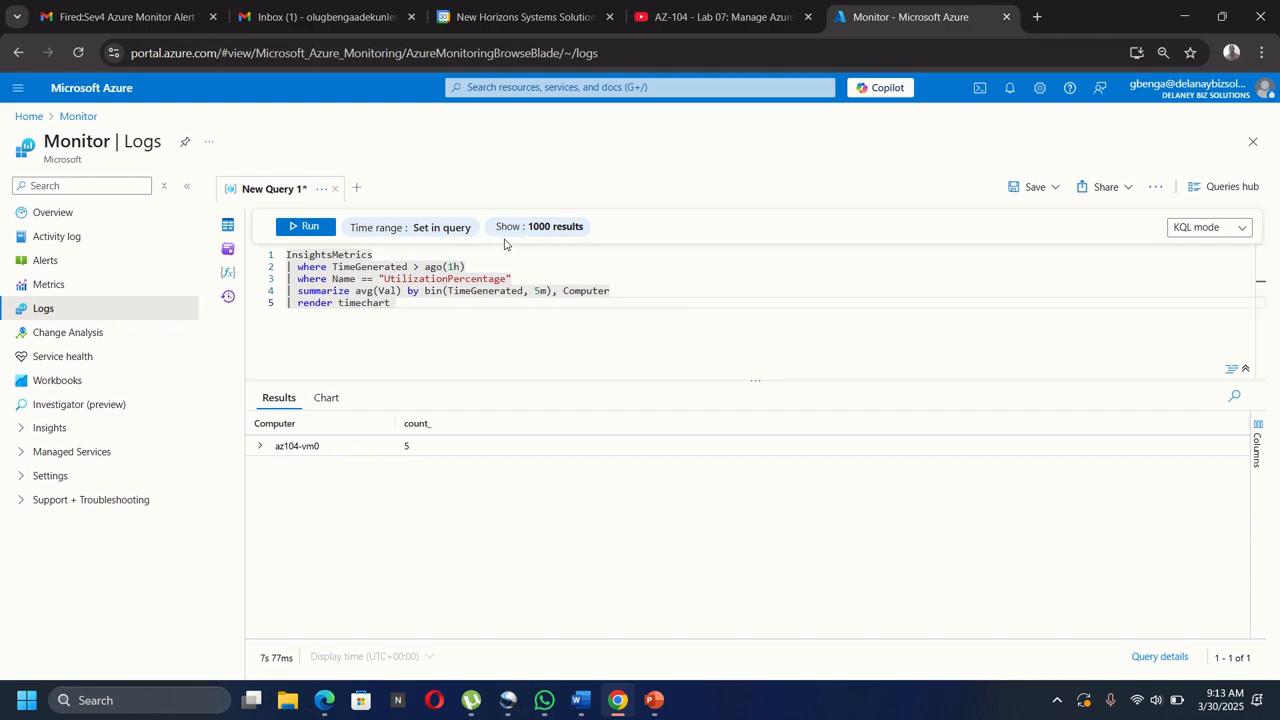
Run the query and read the az104-vm0 avg_Val points, falling from 0.465 to 0.169.
left_click(294, 231)
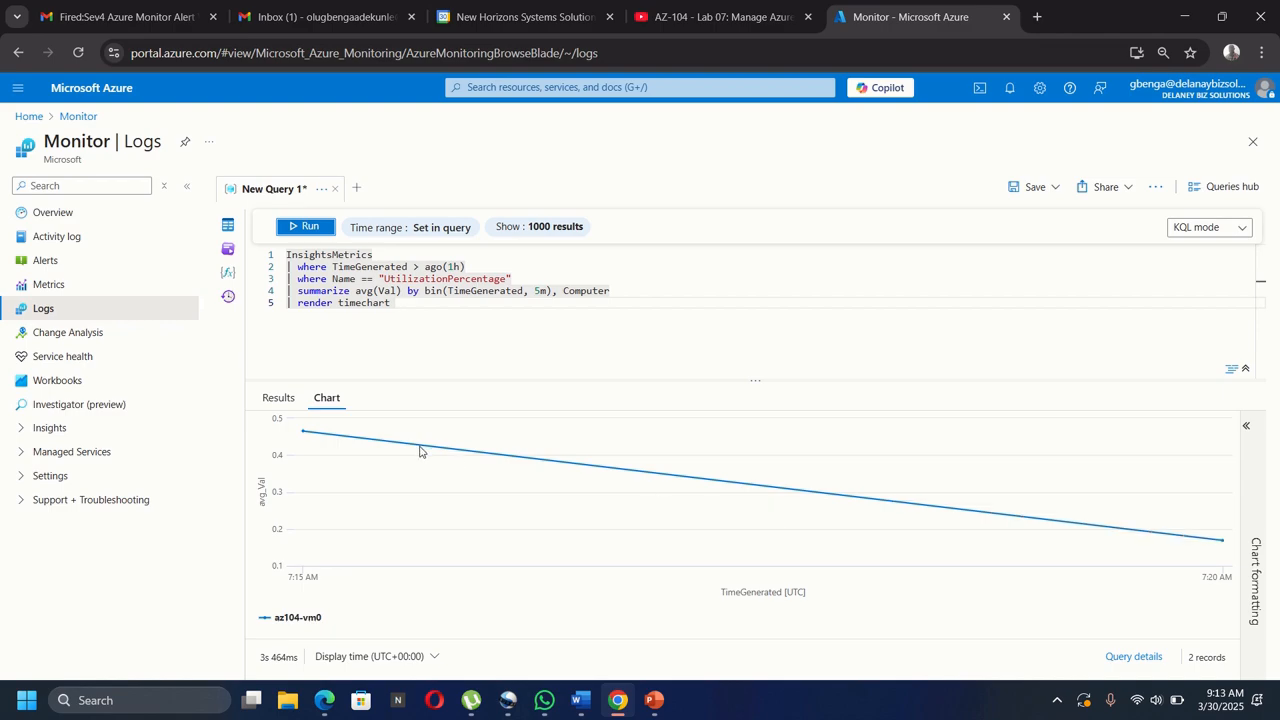
mouse_move(386, 452)
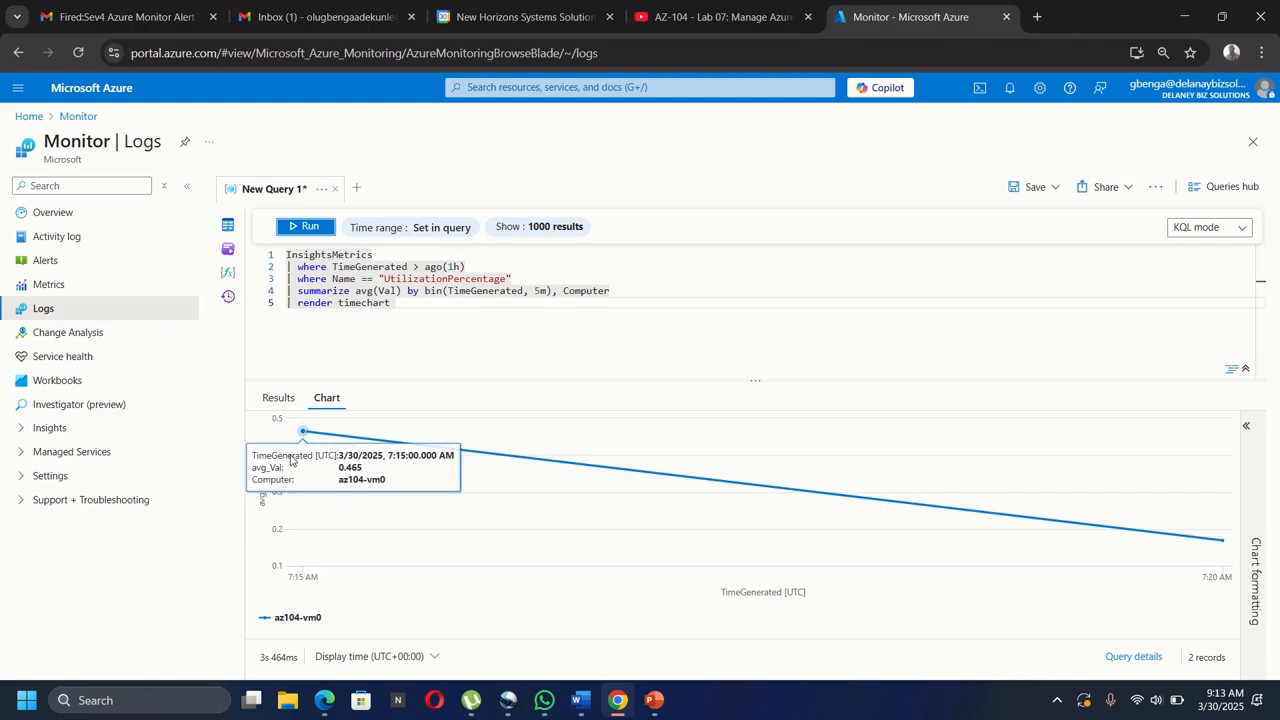
mouse_move(316, 464)
mouse_move(305, 440)
mouse_move(890, 556)
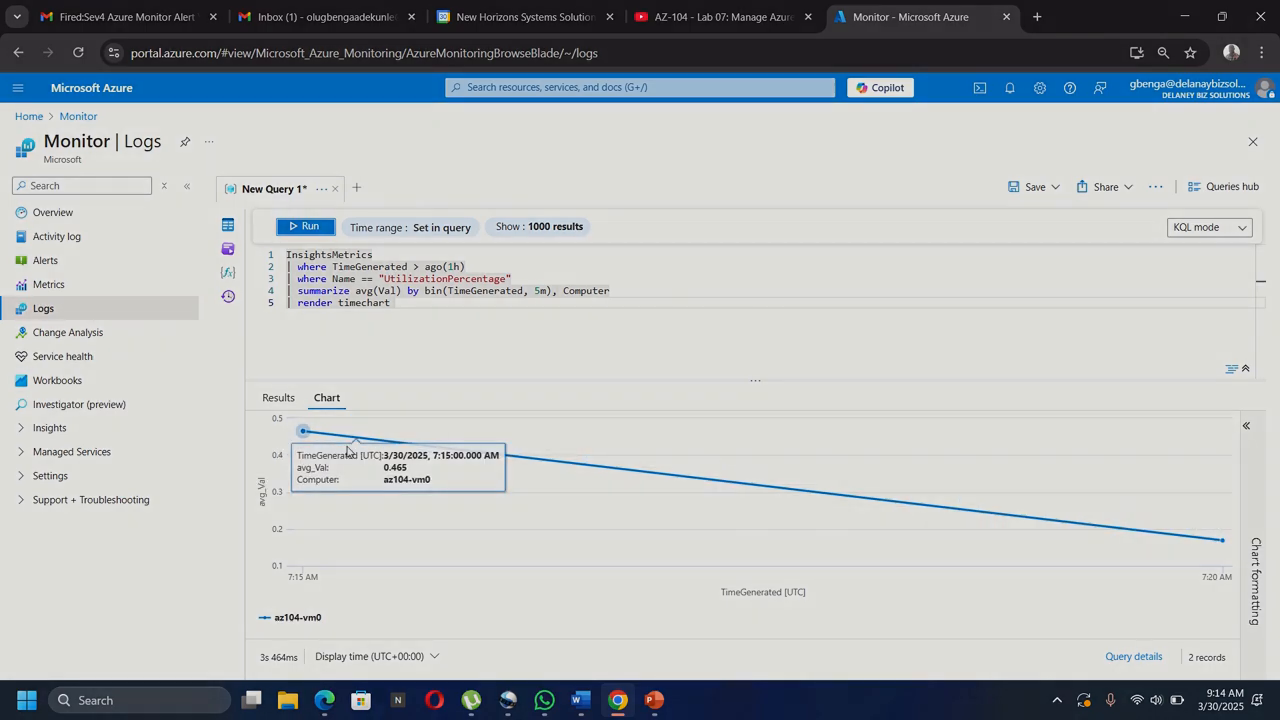